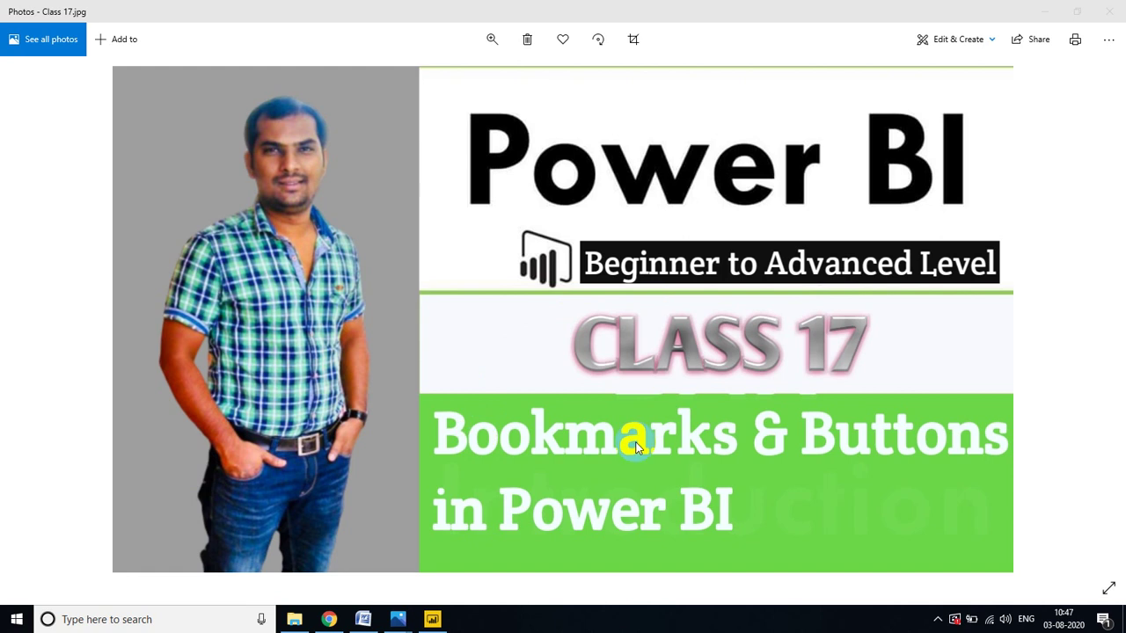
Step: Switch from the Class 17 title image in Photos to the Class 17 Word notes
click(363, 619)
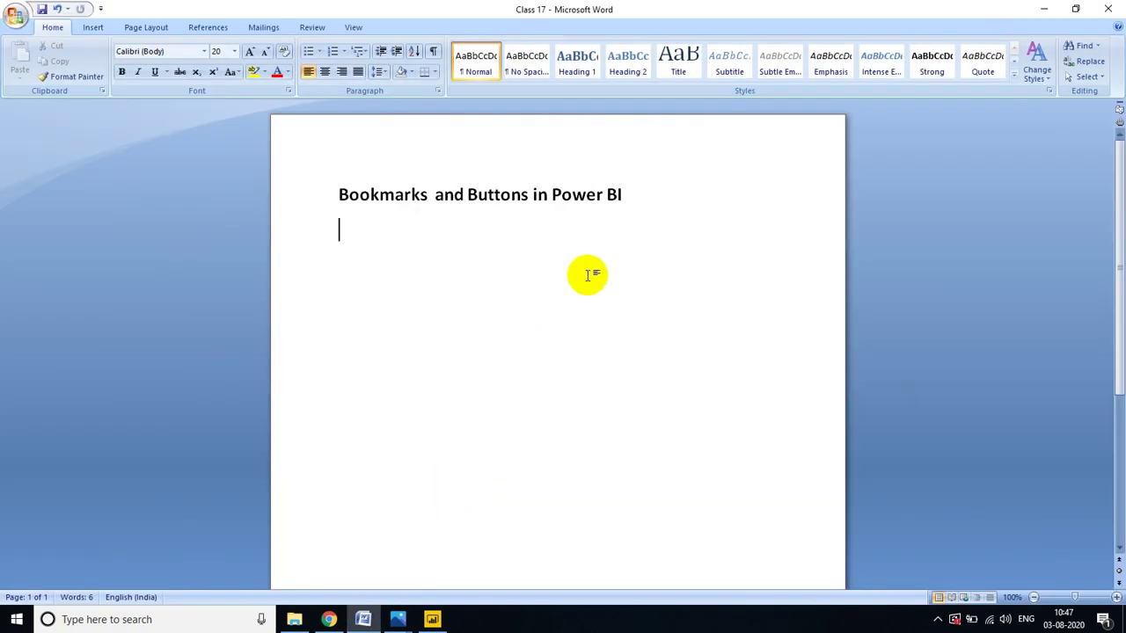
Step: Leave the 'Bookmarks and Buttons in Power BI' notes for the empty Untitled Power BI report
click(642, 191)
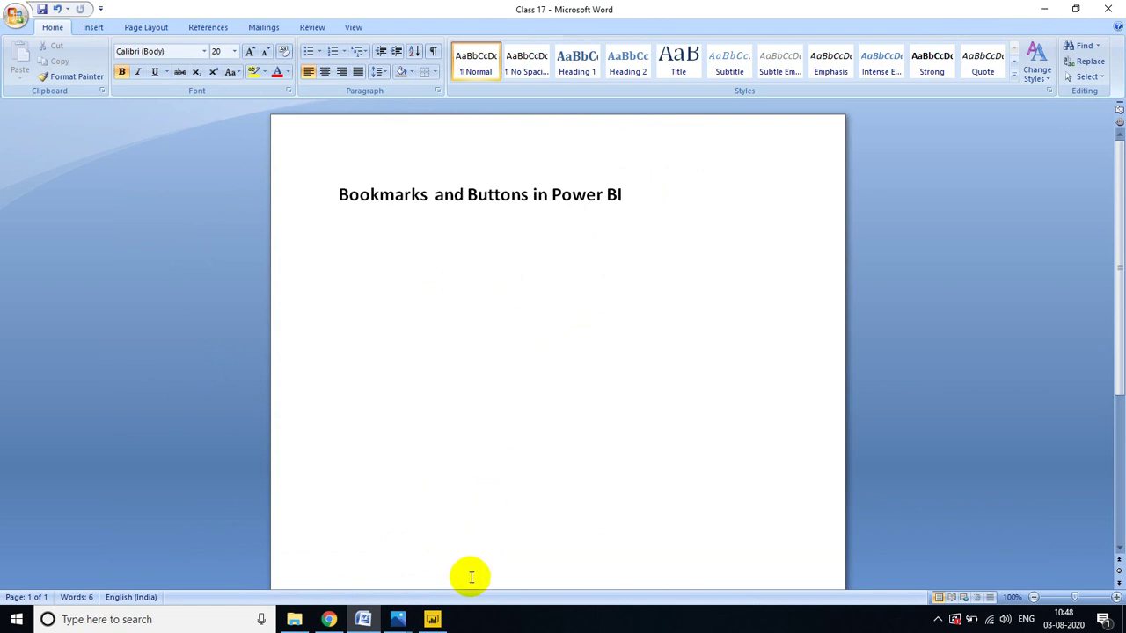
mouse_move(431, 616)
click(431, 549)
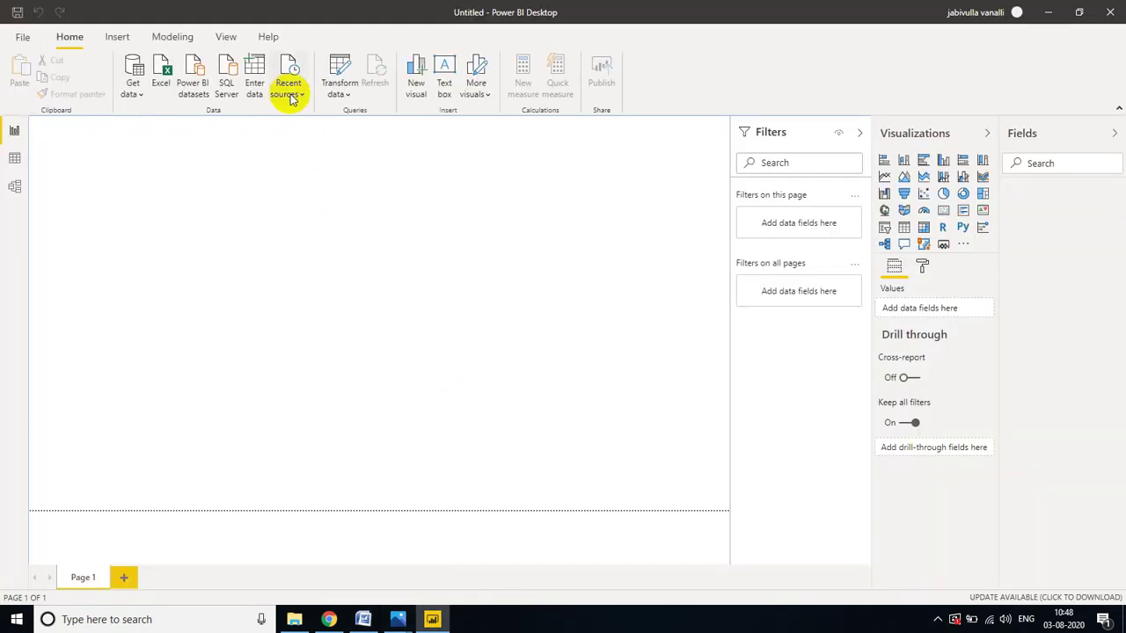
Step: Connect to the recent SQL Server source and expand the AdventureWorksDW2017 database
click(289, 93)
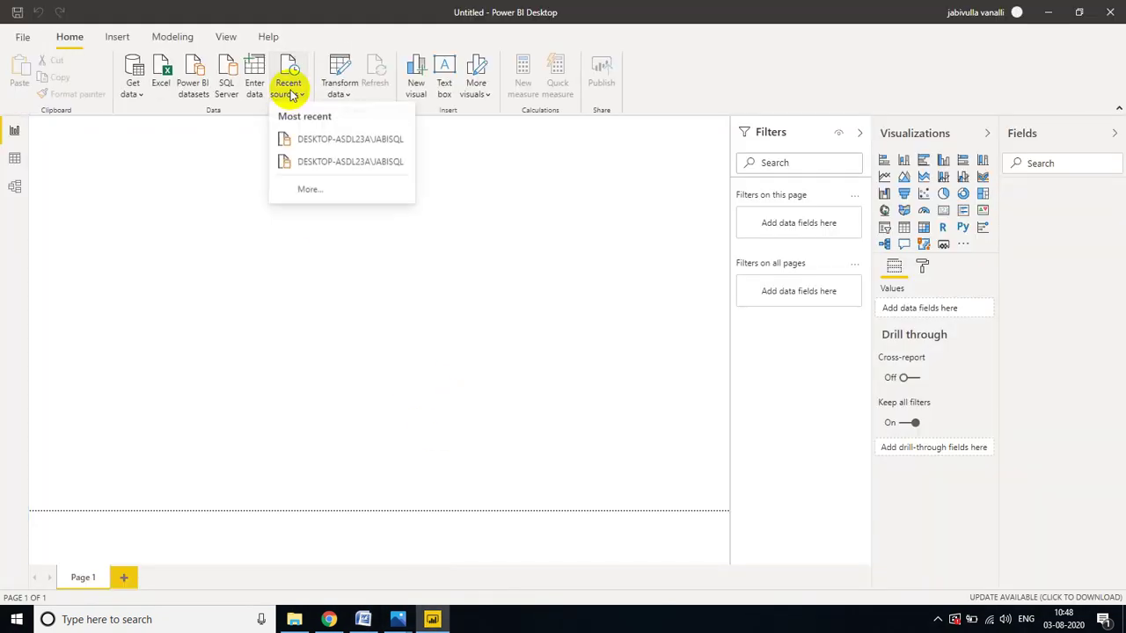
click(319, 141)
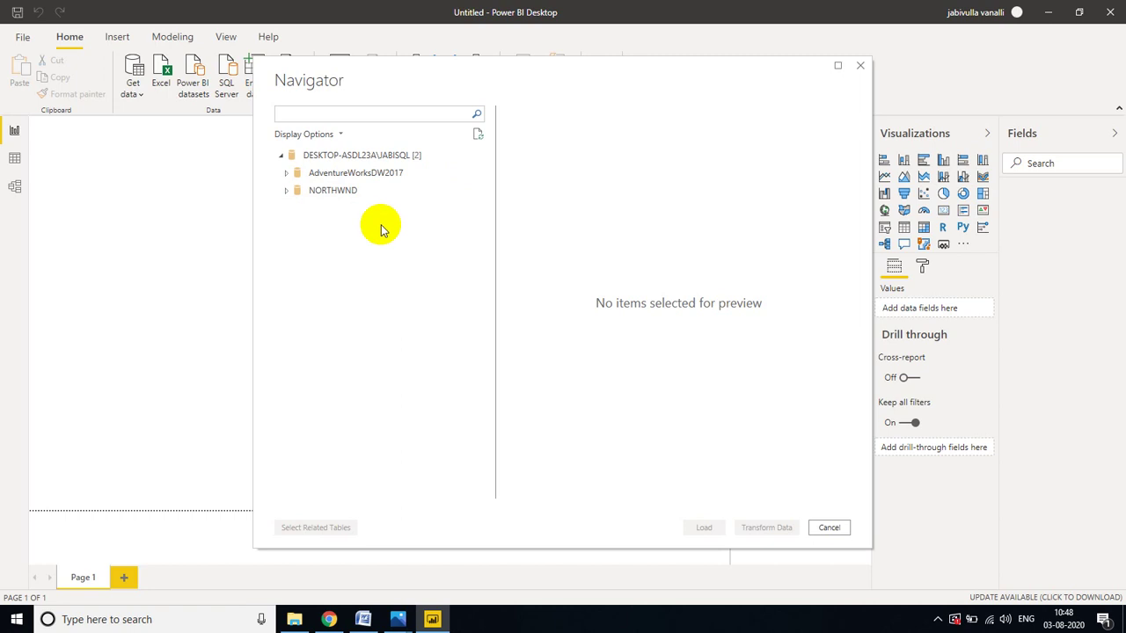
click(286, 177)
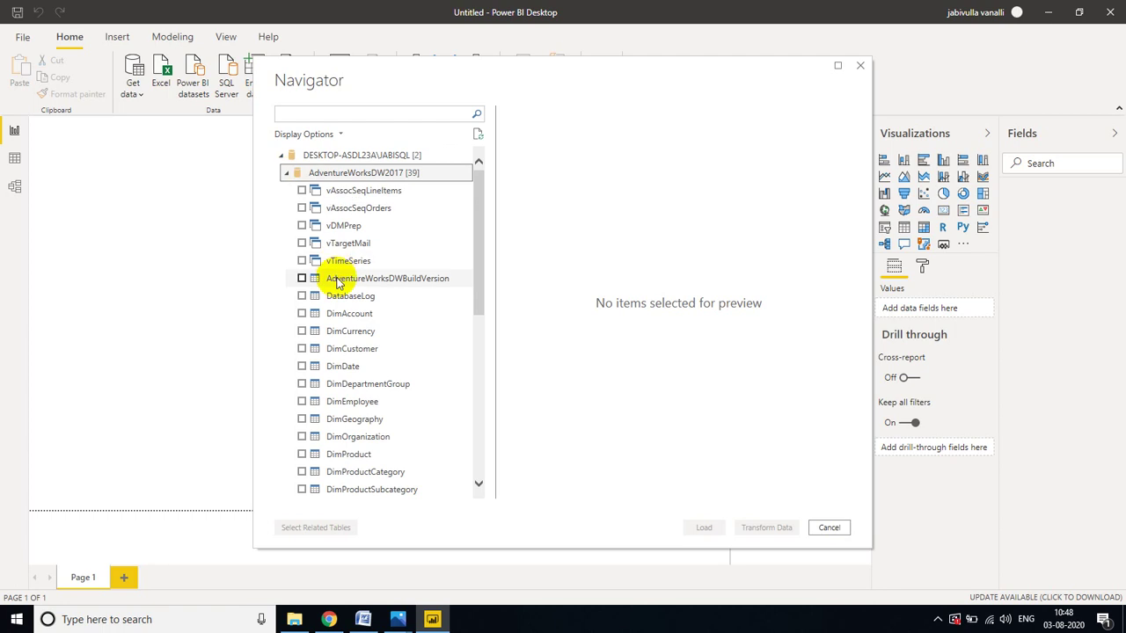
Step: Select DimDate, DimCustomer, DimGeography and FactInternetSales and load them in Import mode
click(302, 367)
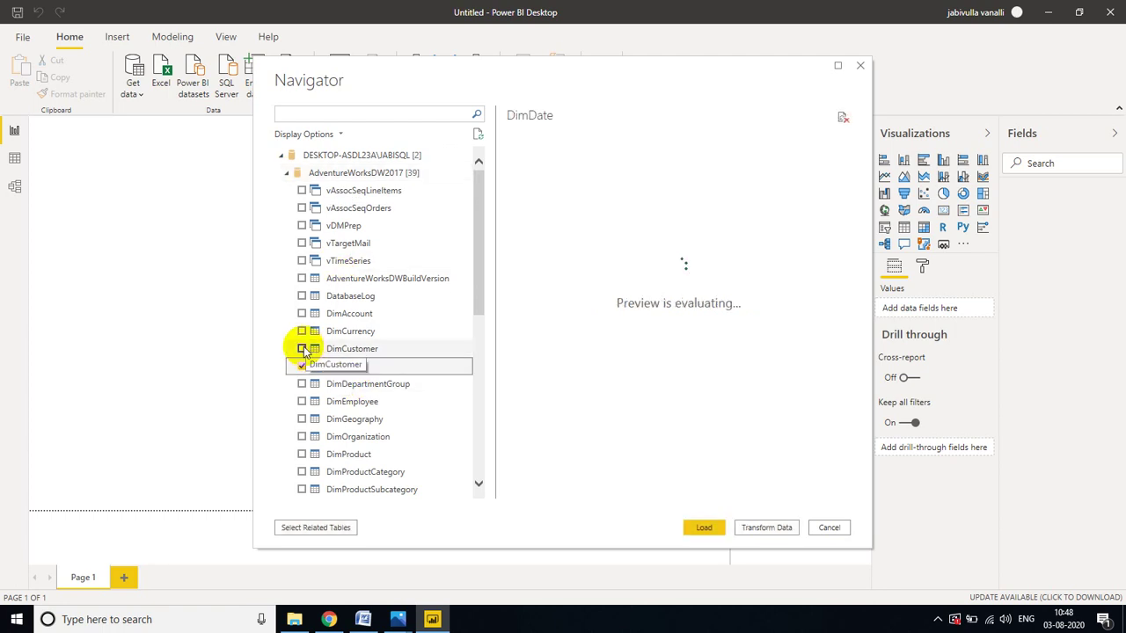
click(303, 349)
click(303, 420)
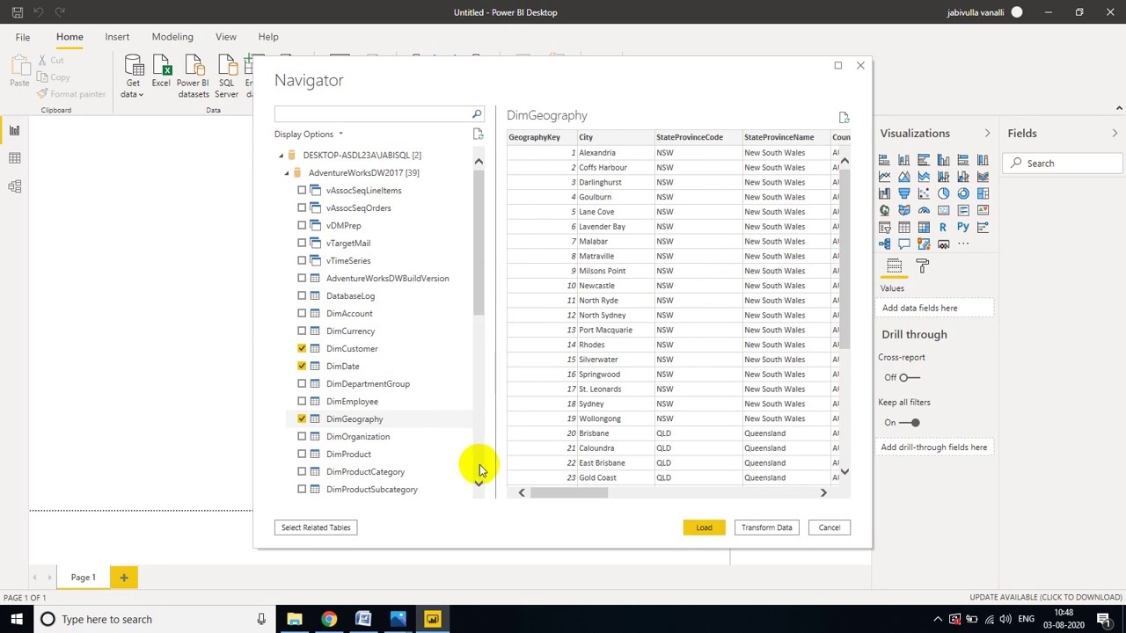
scroll(480, 477, down, 6)
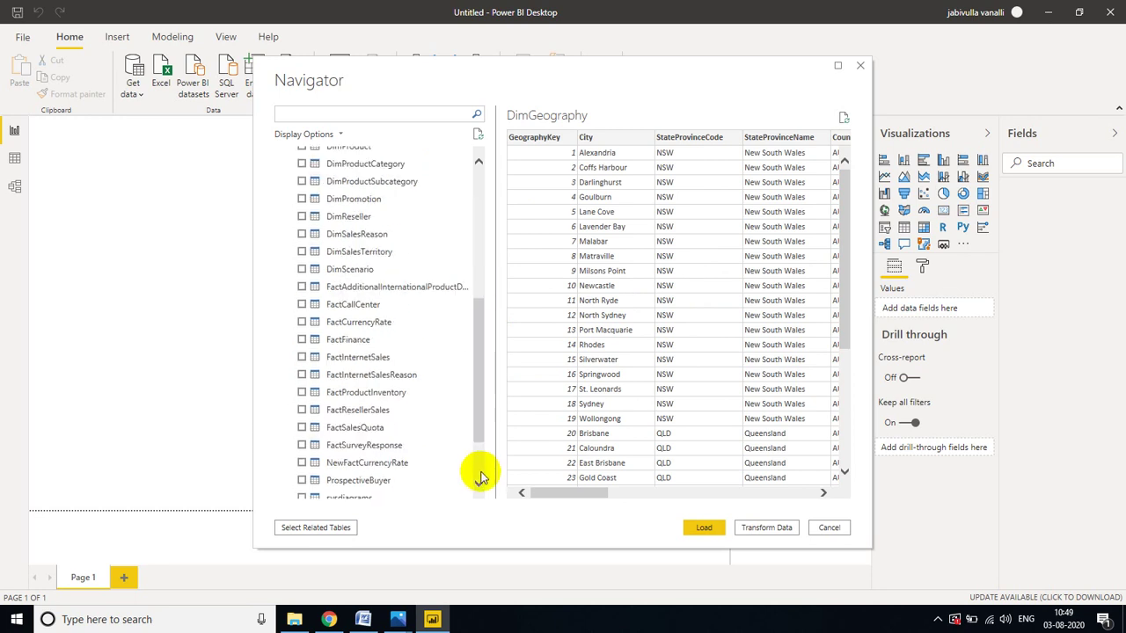
click(301, 357)
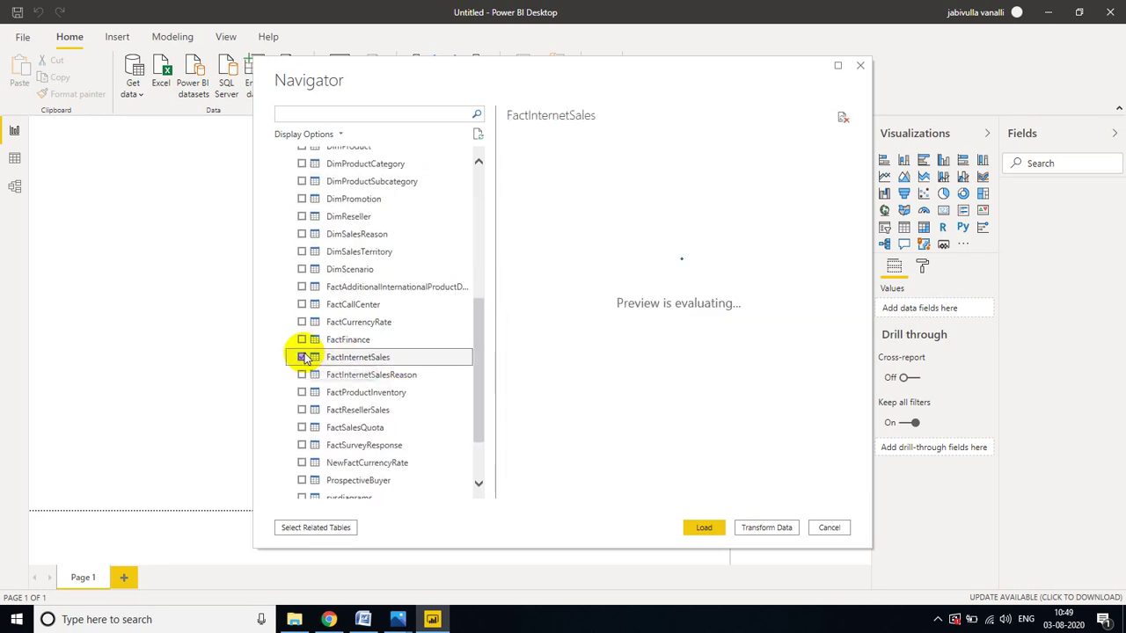
click(704, 529)
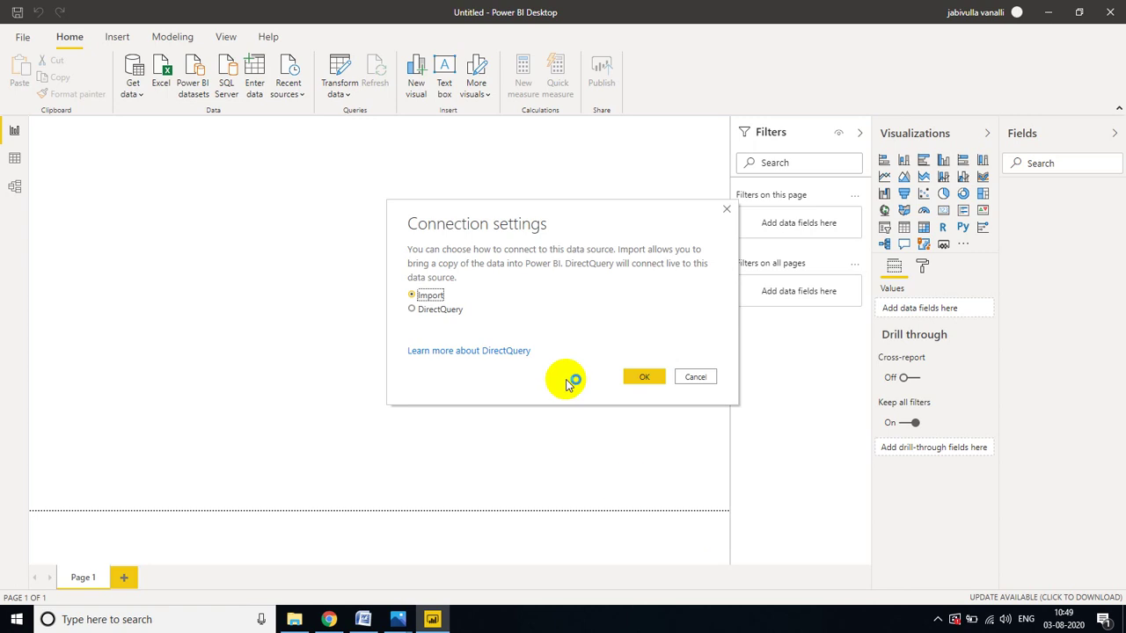
click(650, 377)
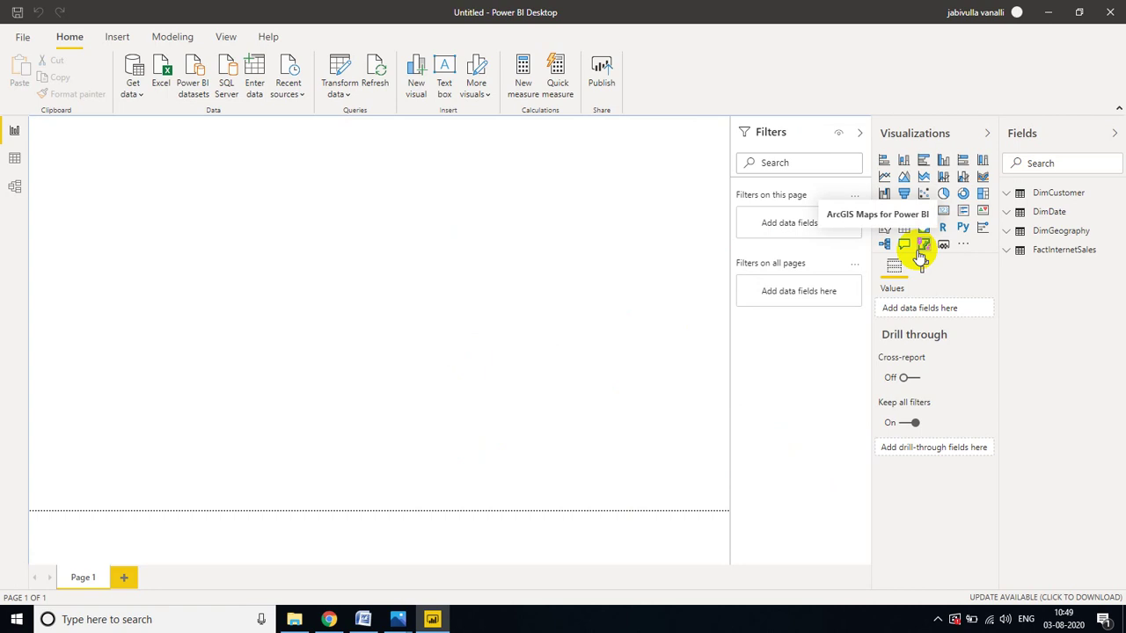
Step: Build a chart from DimDate CalendarYear and FactInternetSales SalesAmount
click(1015, 213)
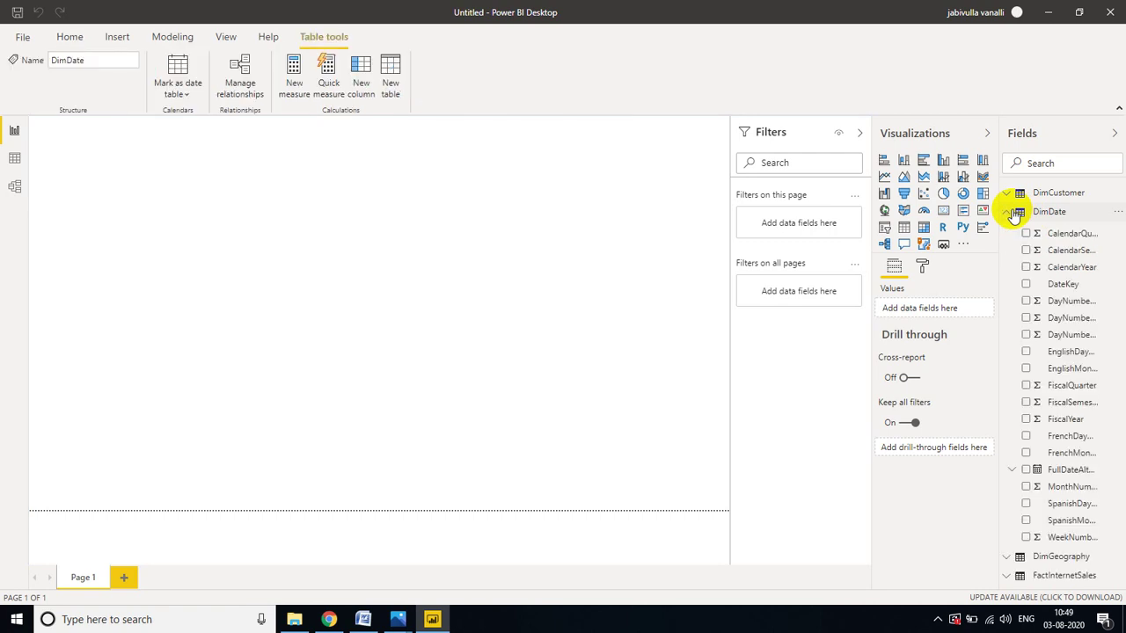
click(1026, 268)
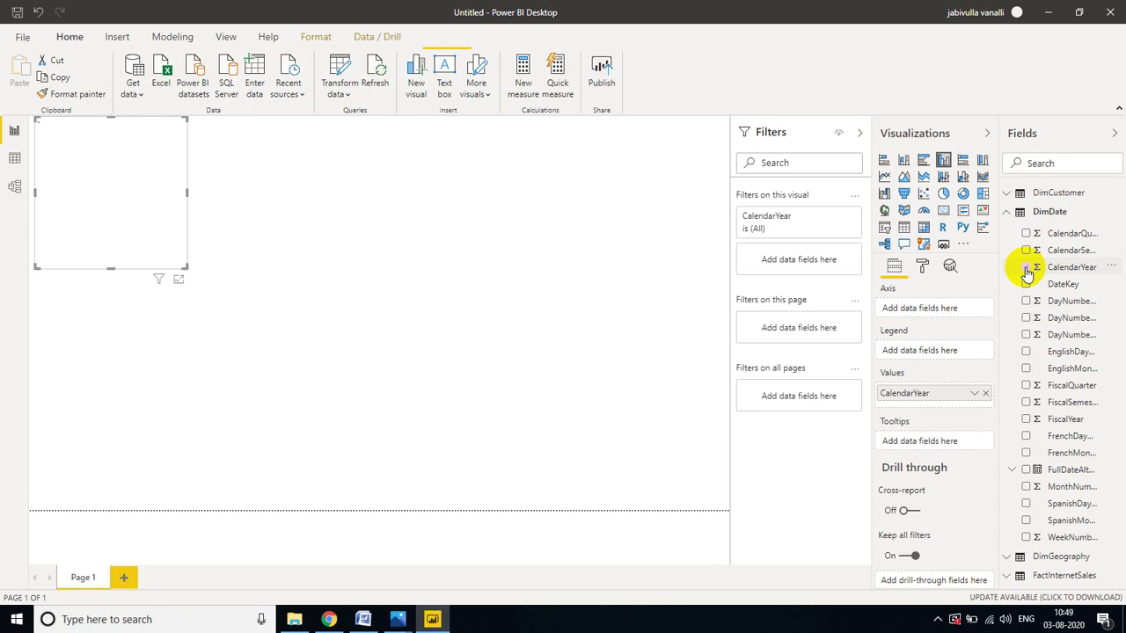
click(1008, 215)
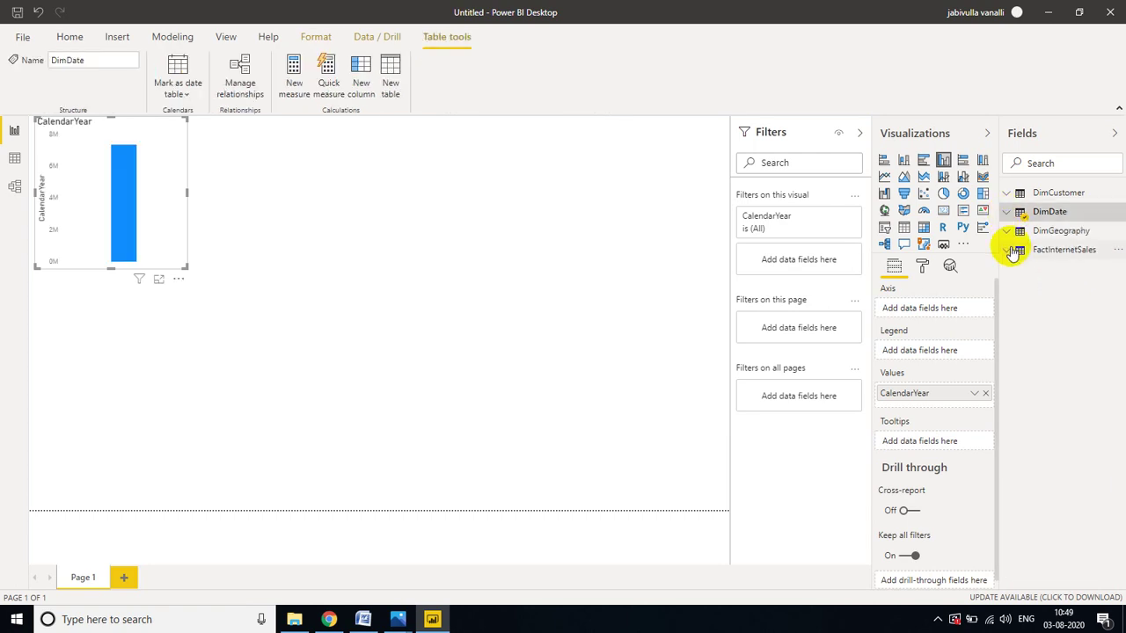
click(1011, 252)
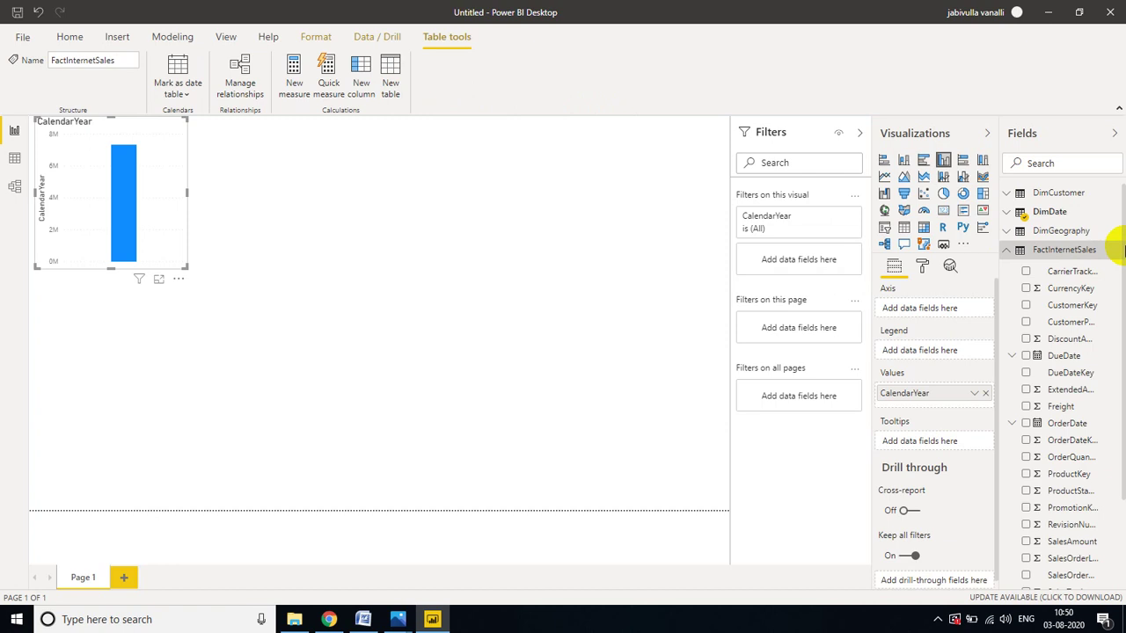
click(1025, 542)
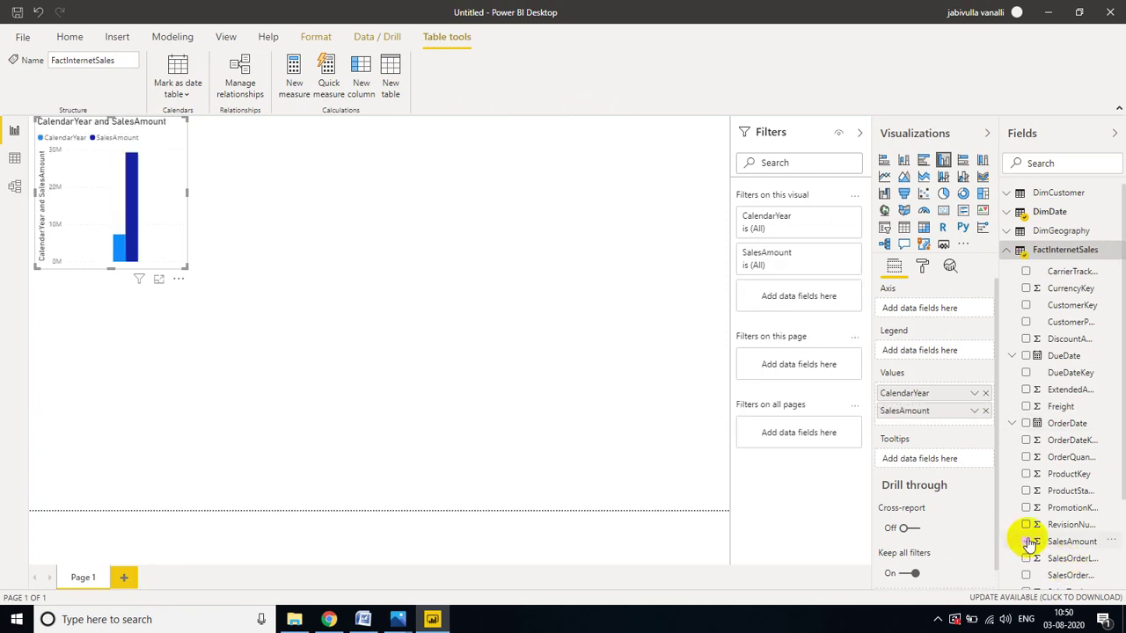
click(1011, 253)
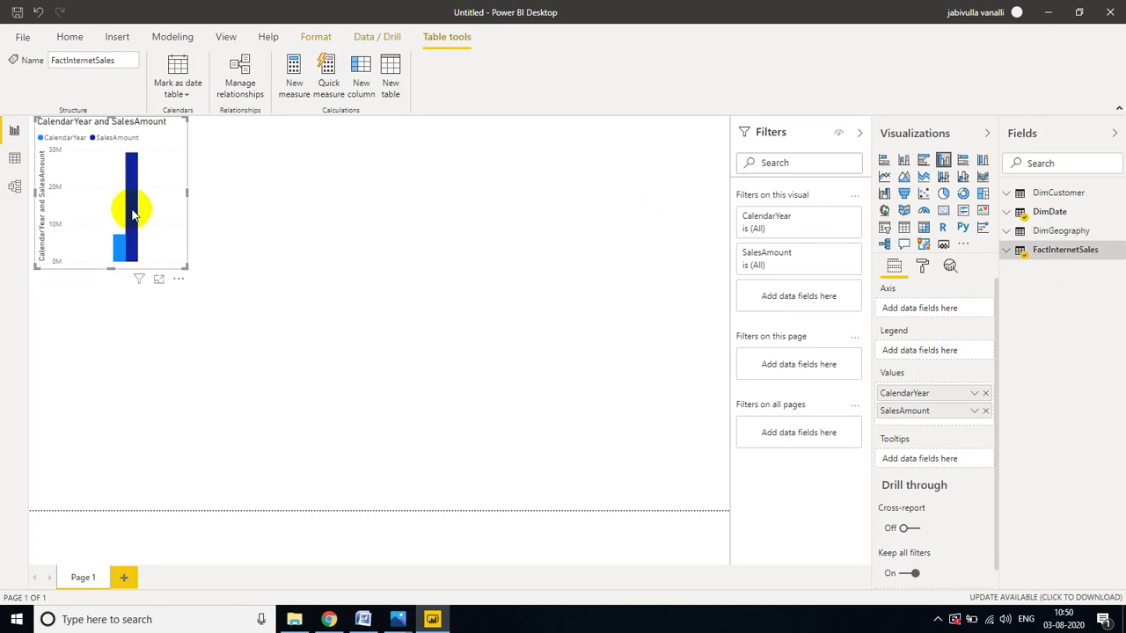
Step: Move the chart lower on the page and enlarge it
drag(159, 211, 168, 367)
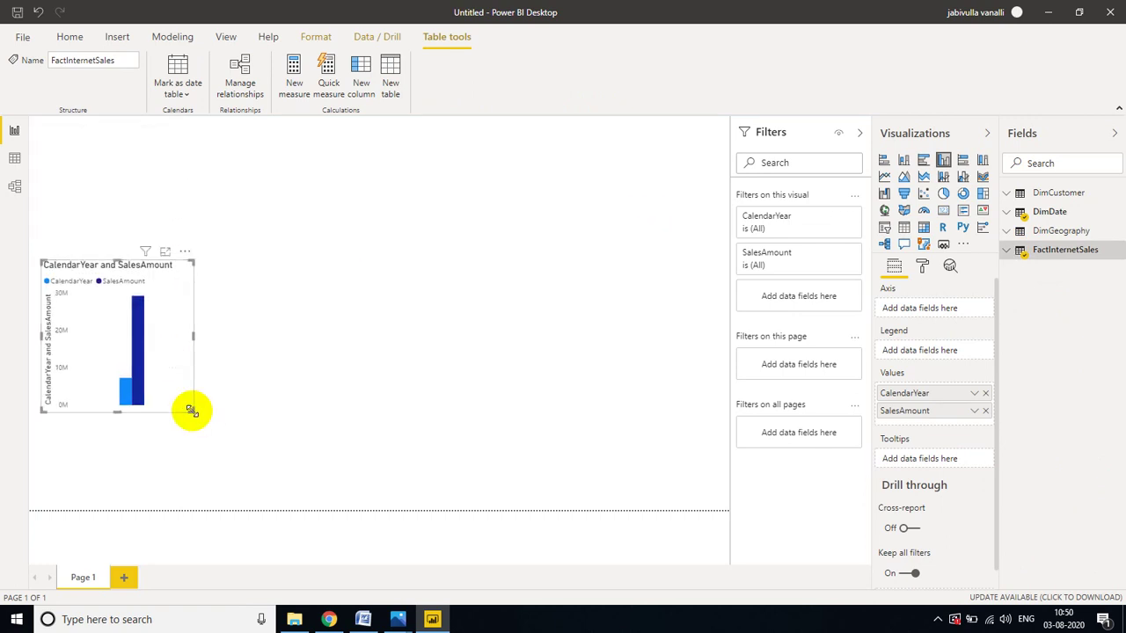
drag(196, 418, 258, 440)
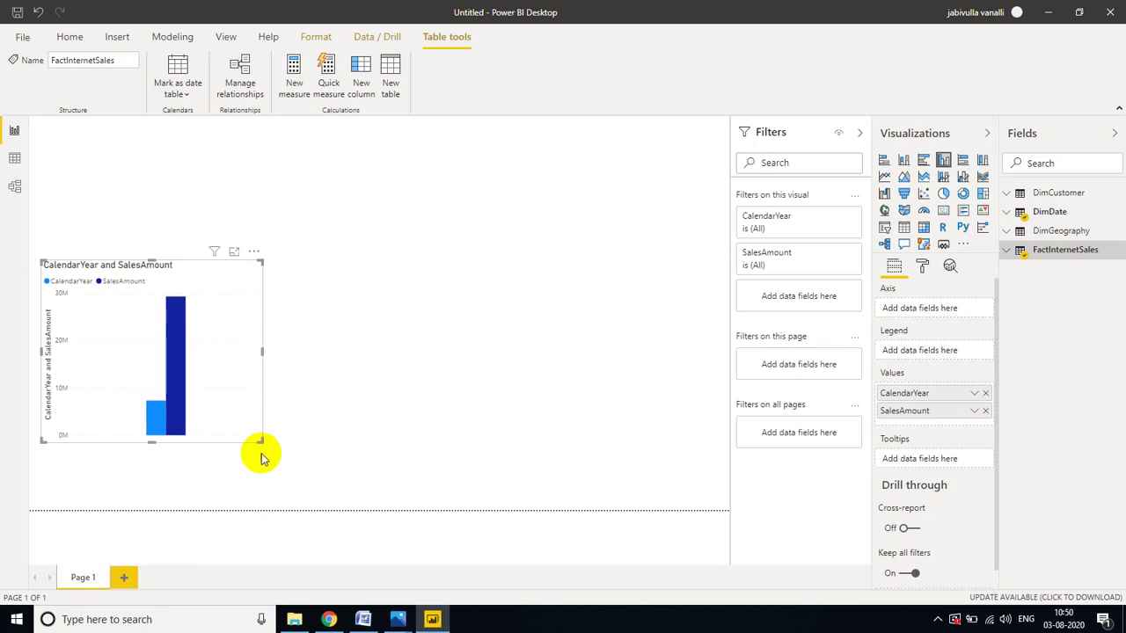
drag(203, 330, 203, 367)
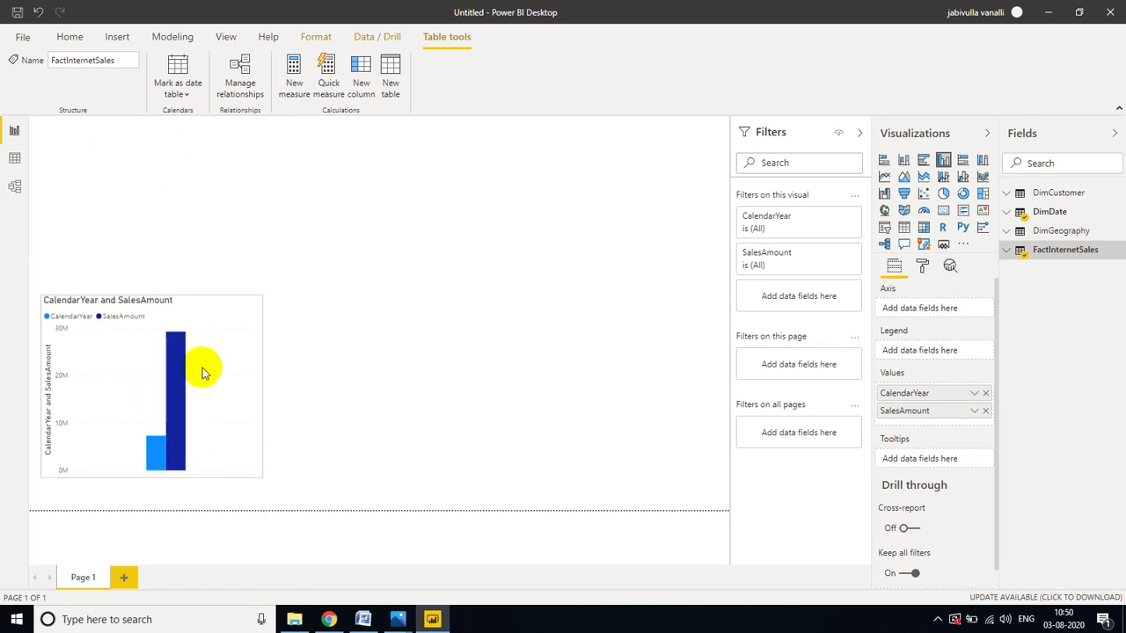
Step: Make it a Table visual with CalendarYear set to Don't summarize, listing 2011–2014 sales
click(904, 228)
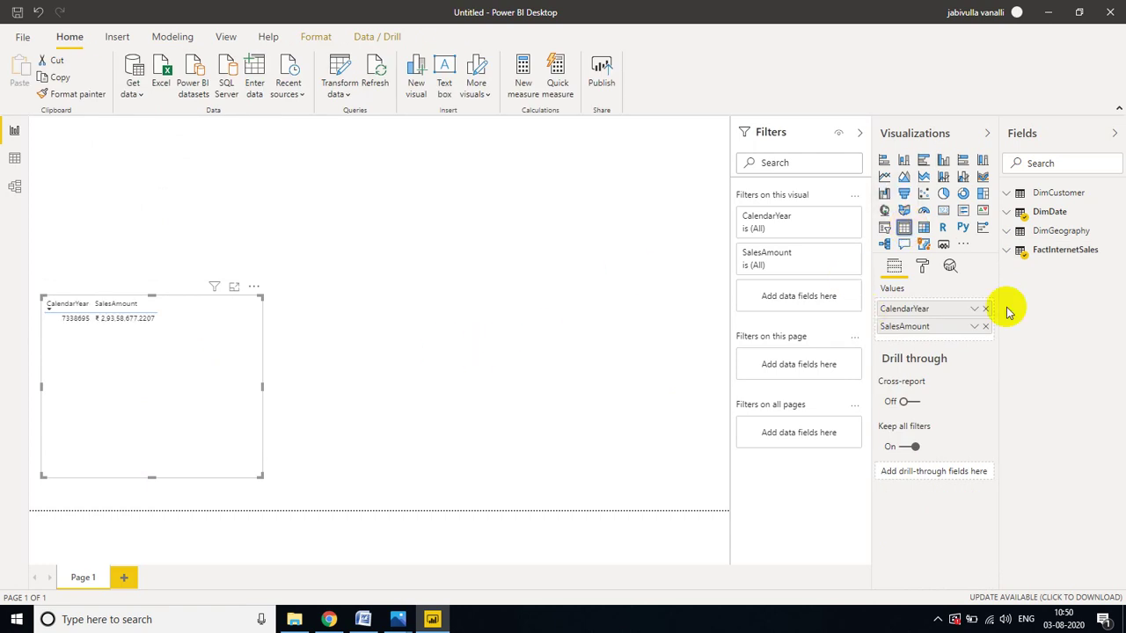
right_click(922, 308)
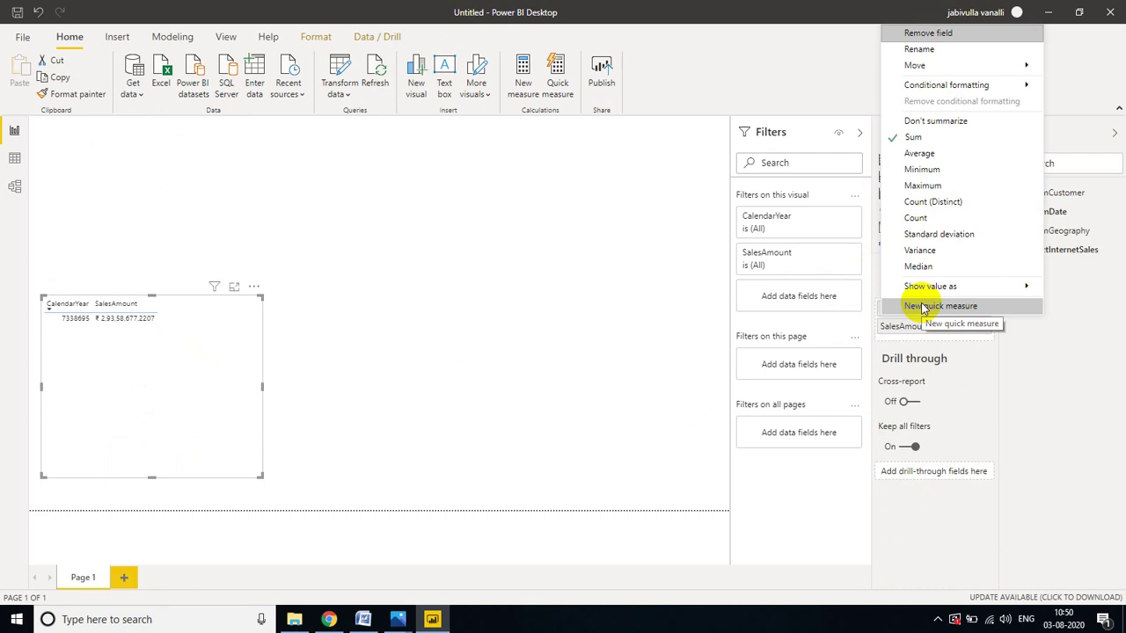
click(910, 124)
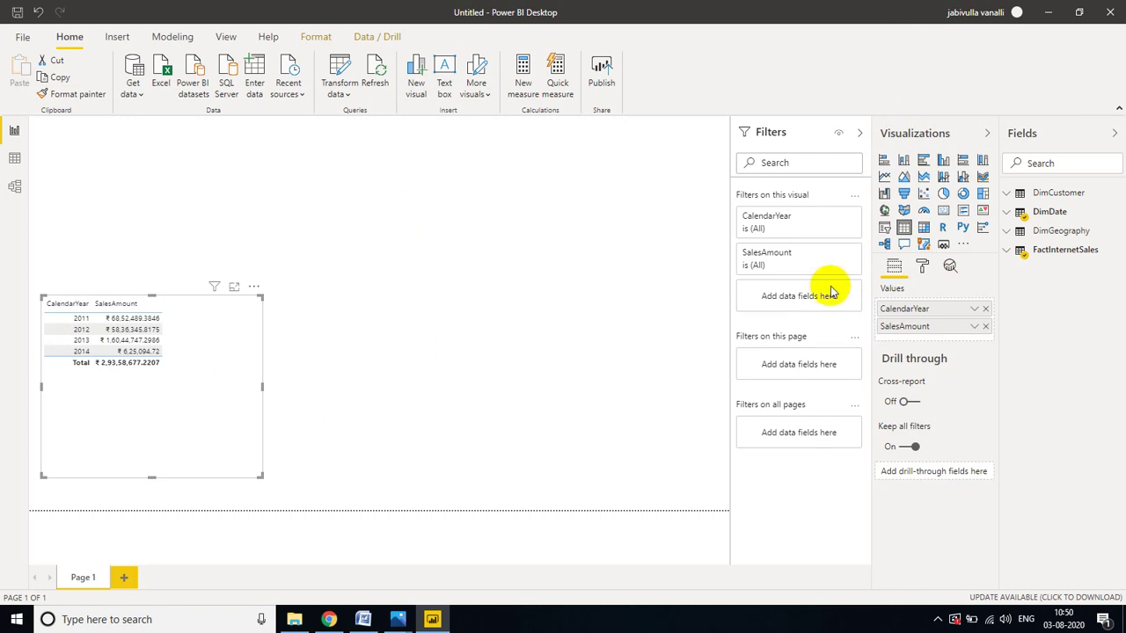
click(923, 266)
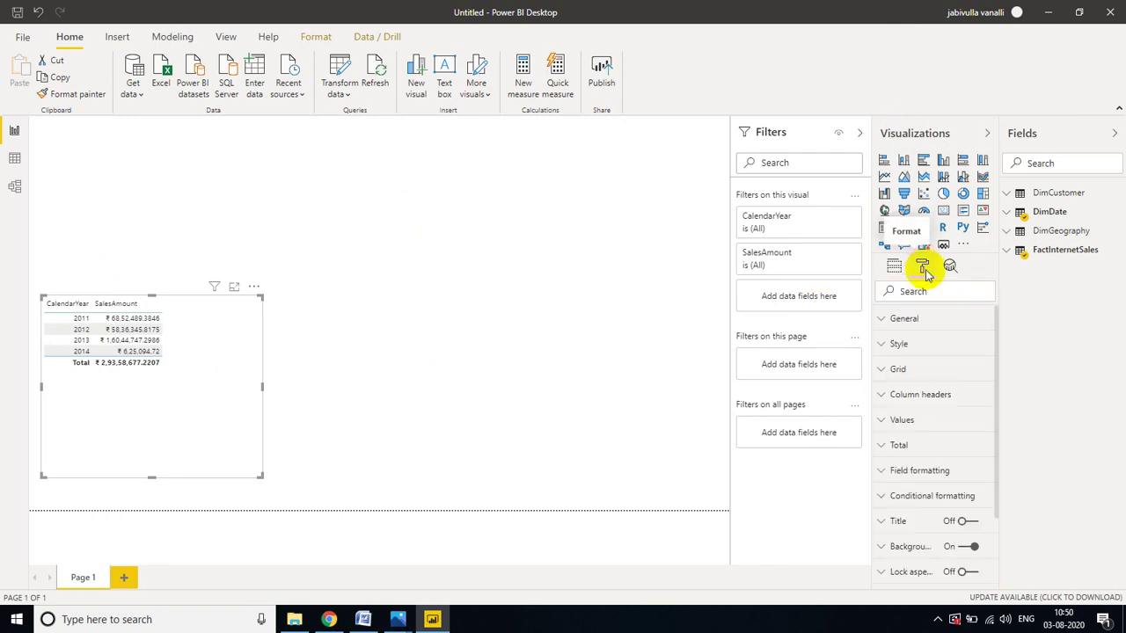
Step: Apply the 'Bold header flashy rows' style preset to the table
click(919, 351)
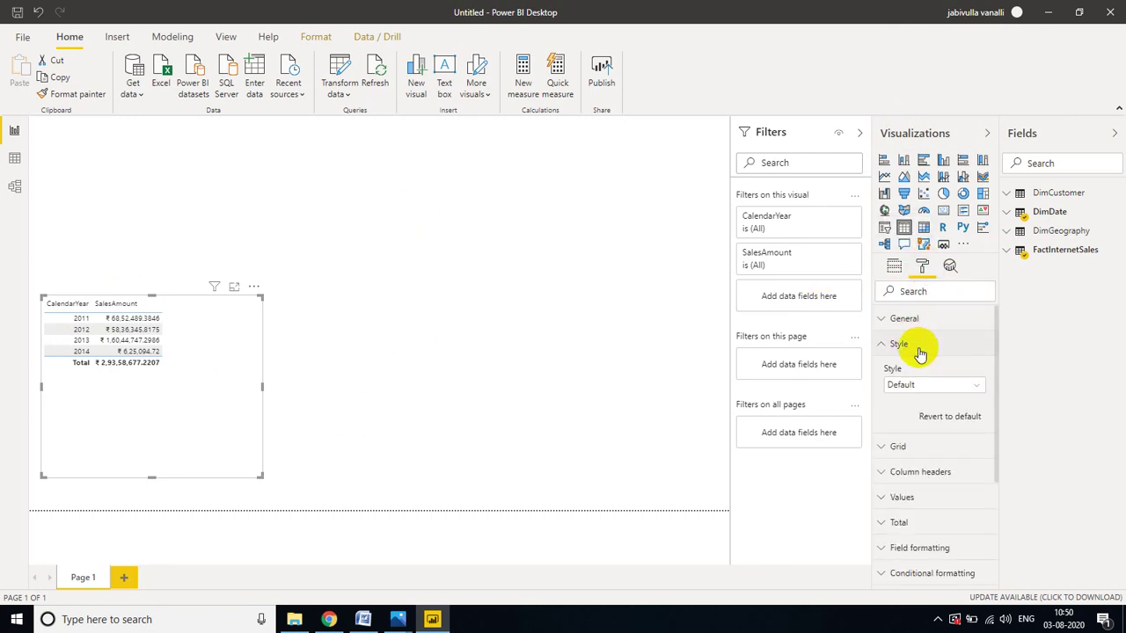
click(924, 385)
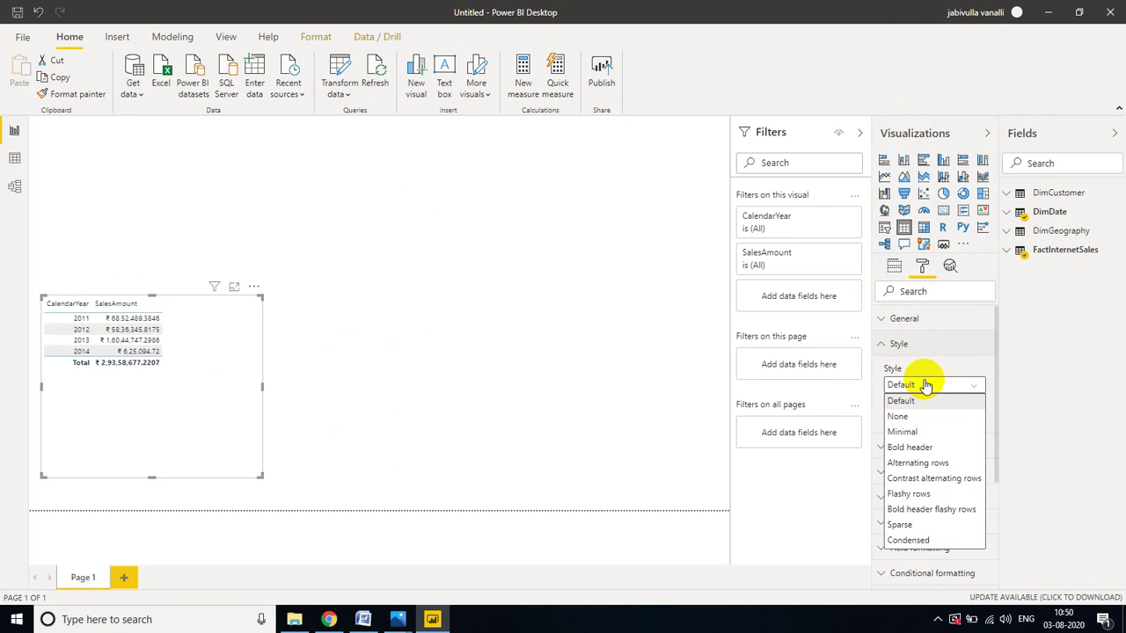
click(928, 515)
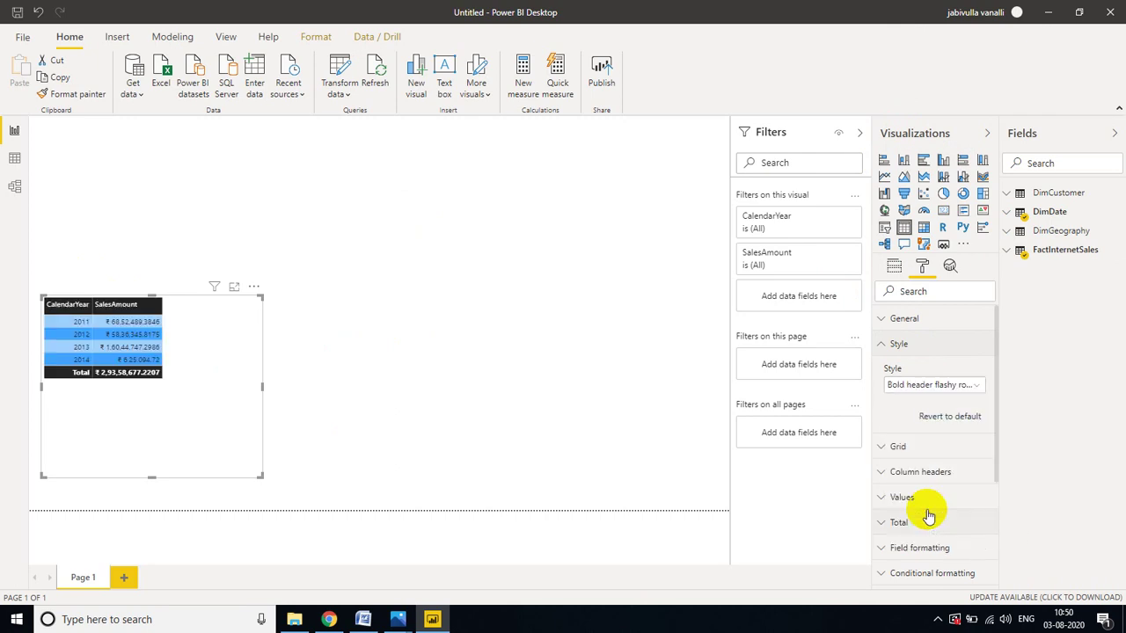
click(882, 345)
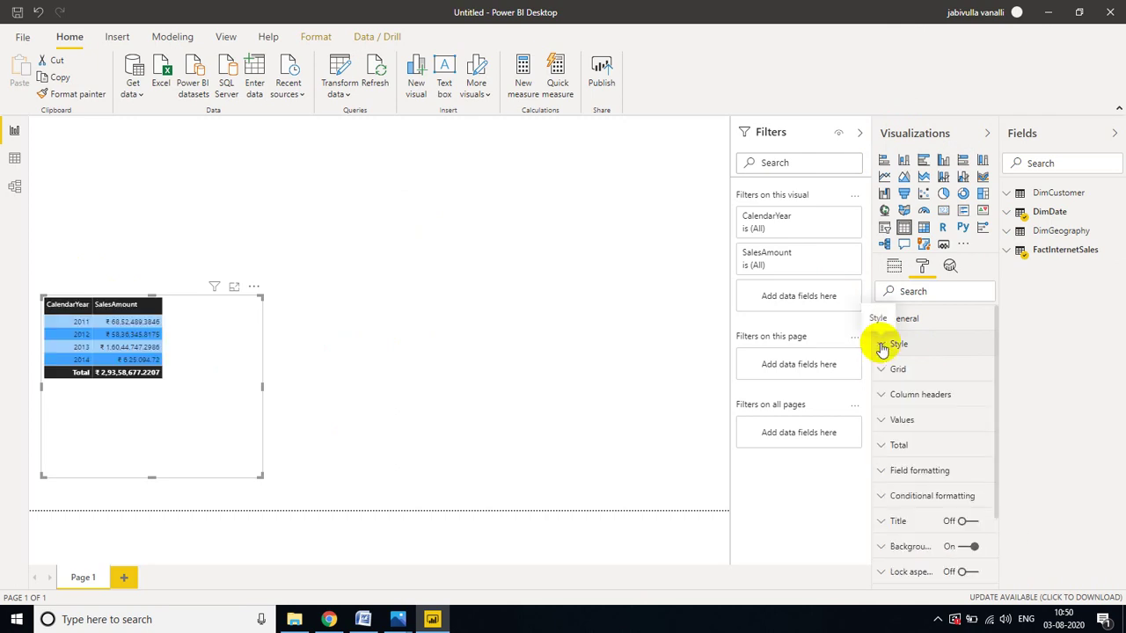
Step: Raise the table's column header text size to 14 pt
click(889, 394)
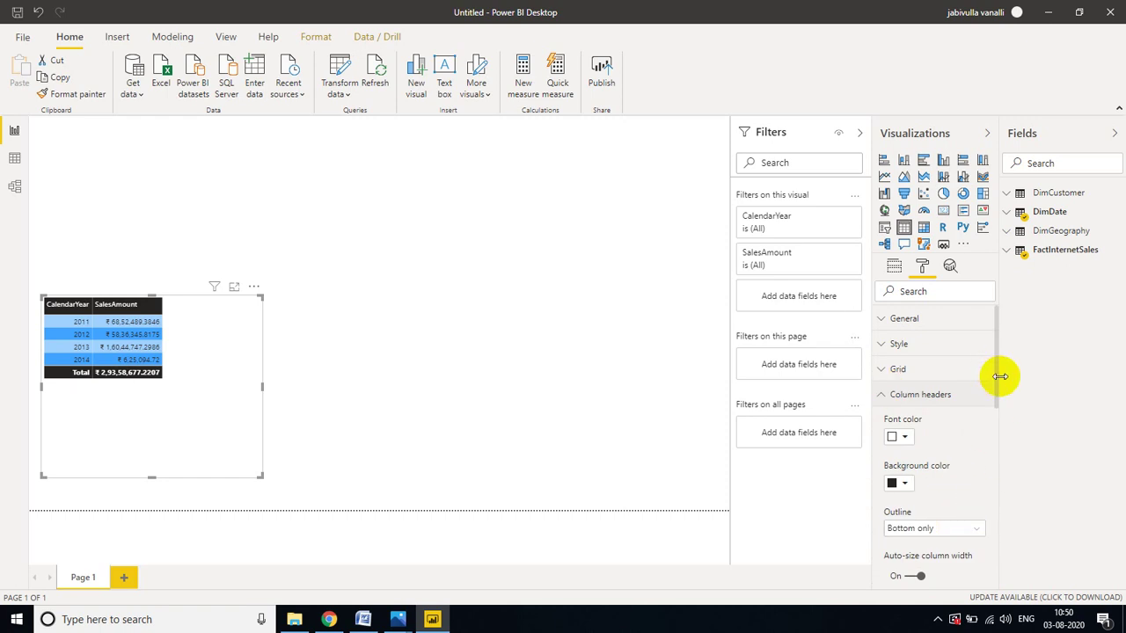
scroll(1000, 378, down, 1)
drag(1000, 378, 997, 427)
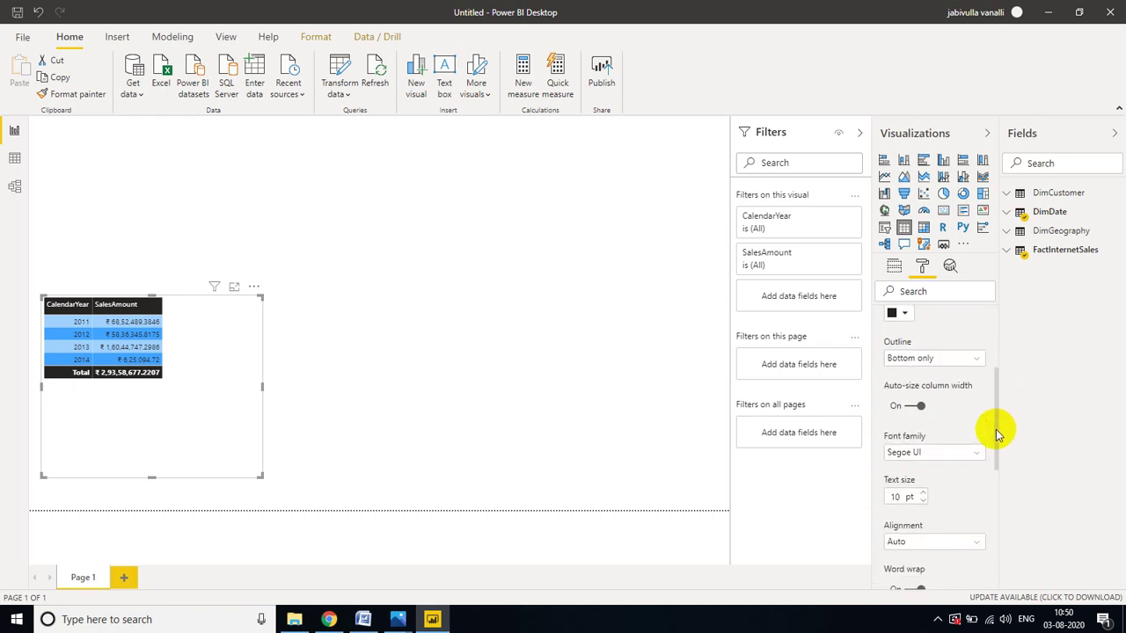
click(923, 494)
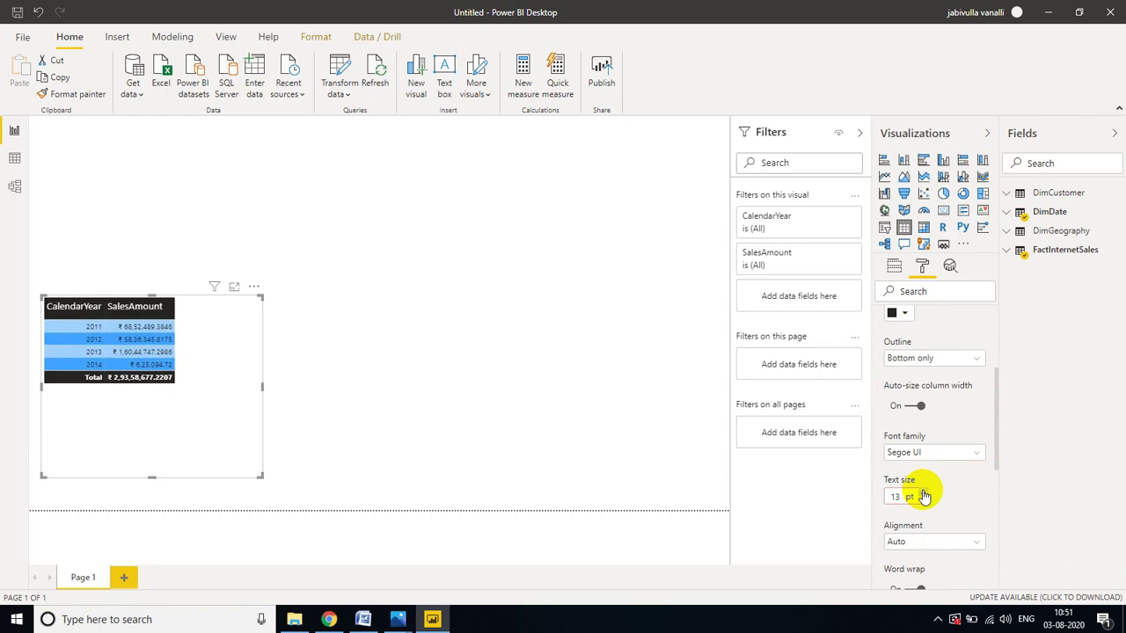
click(923, 494)
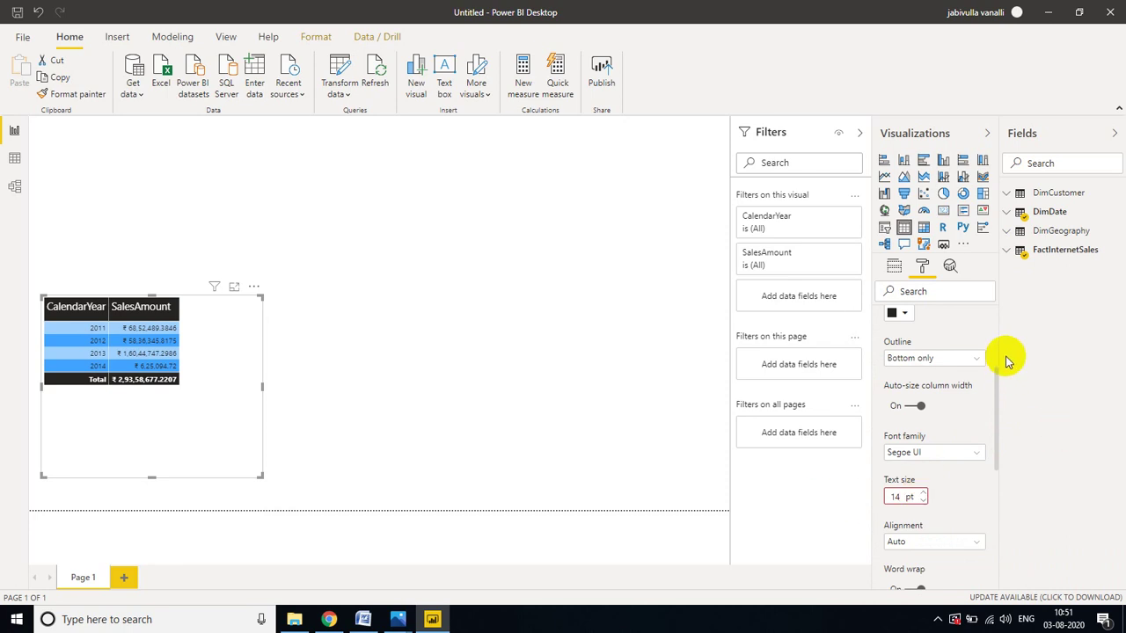
scroll(997, 392, up, 4)
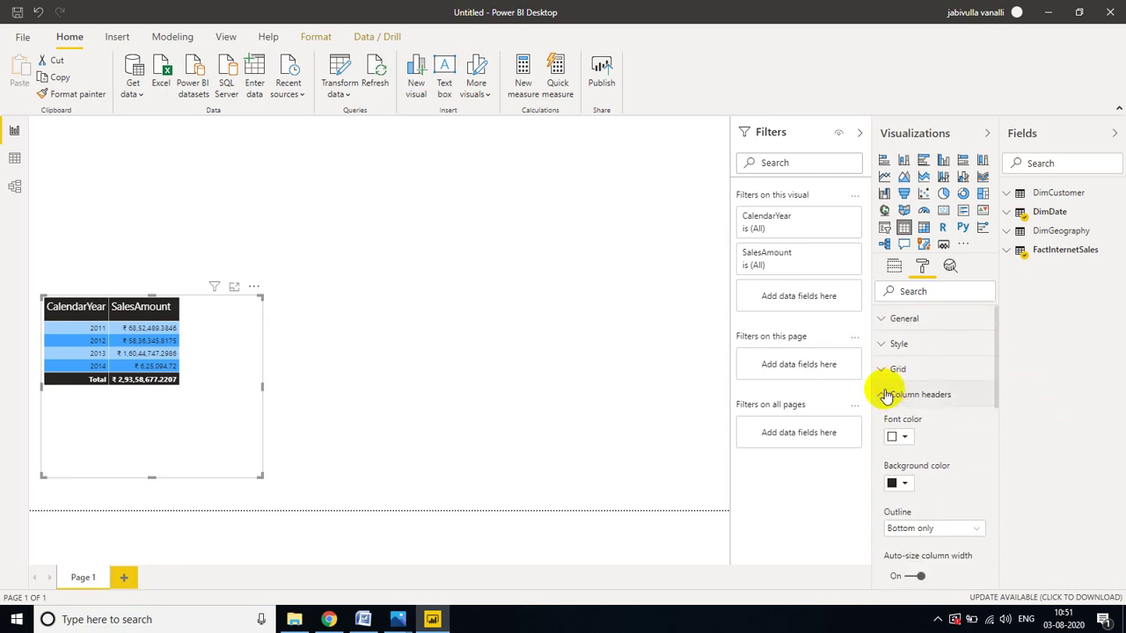
Step: Enlarge the table's value text to 14 pt
click(887, 395)
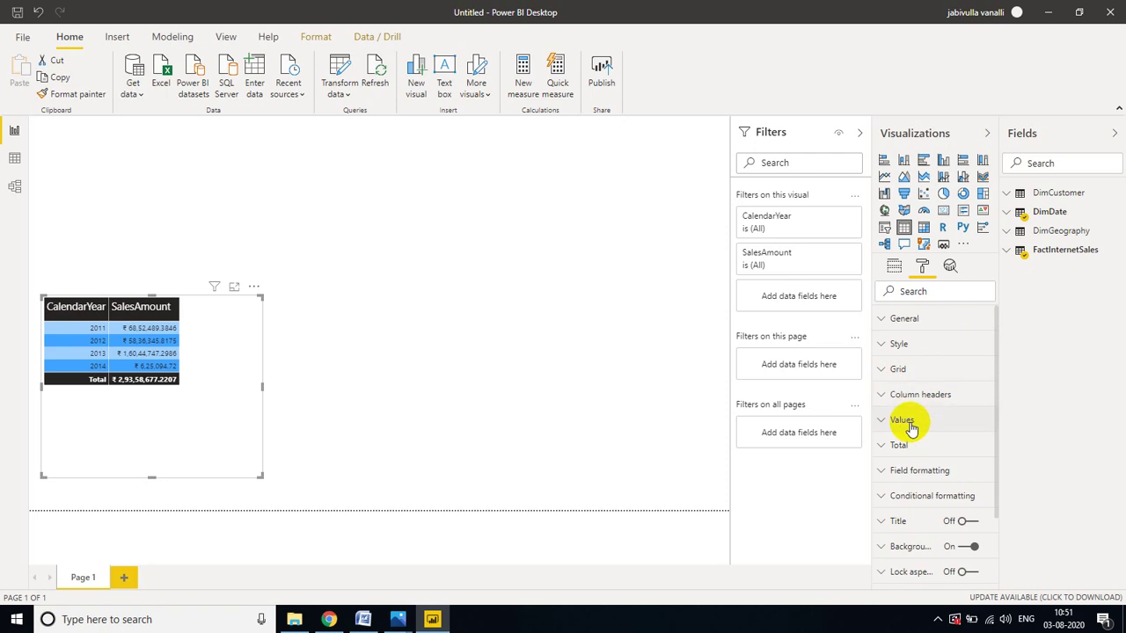
click(909, 426)
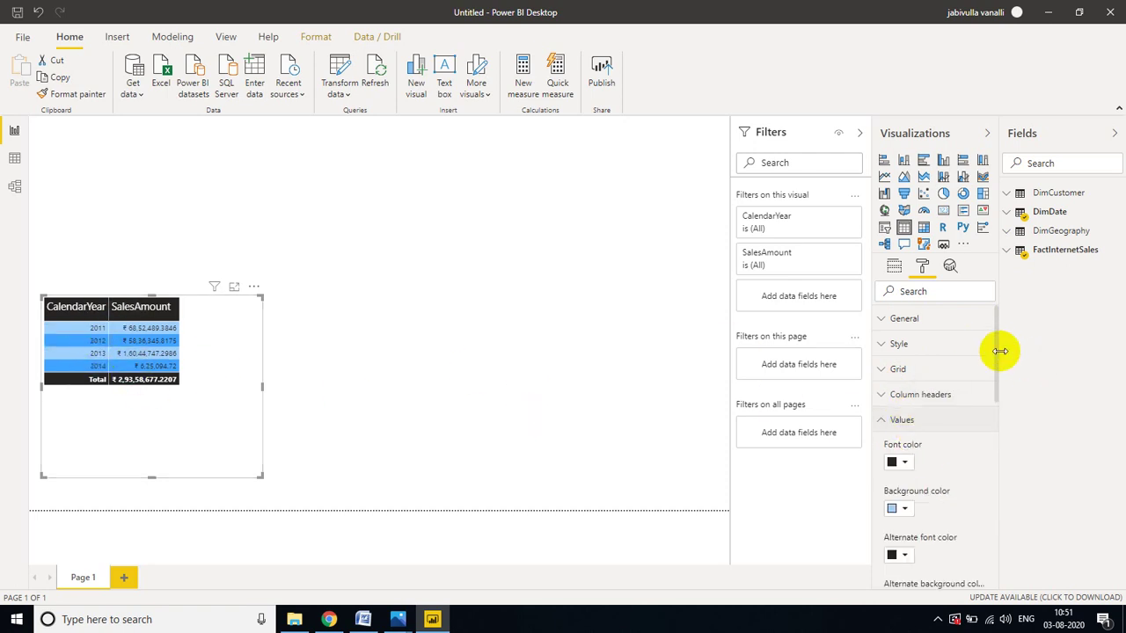
drag(998, 346, 1081, 427)
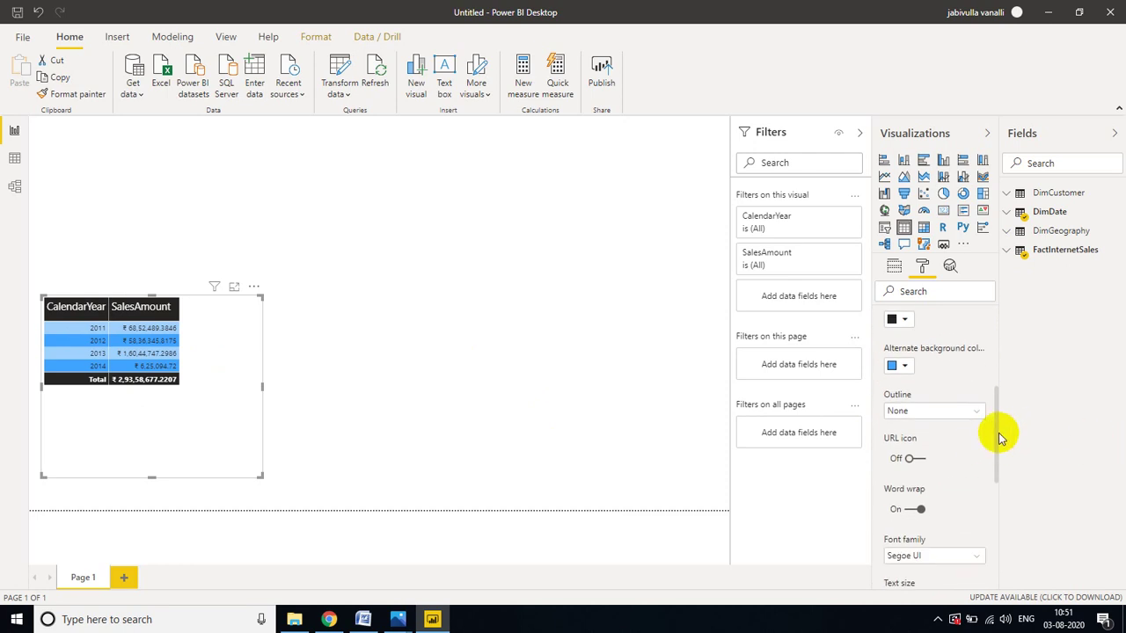
drag(996, 431, 997, 472)
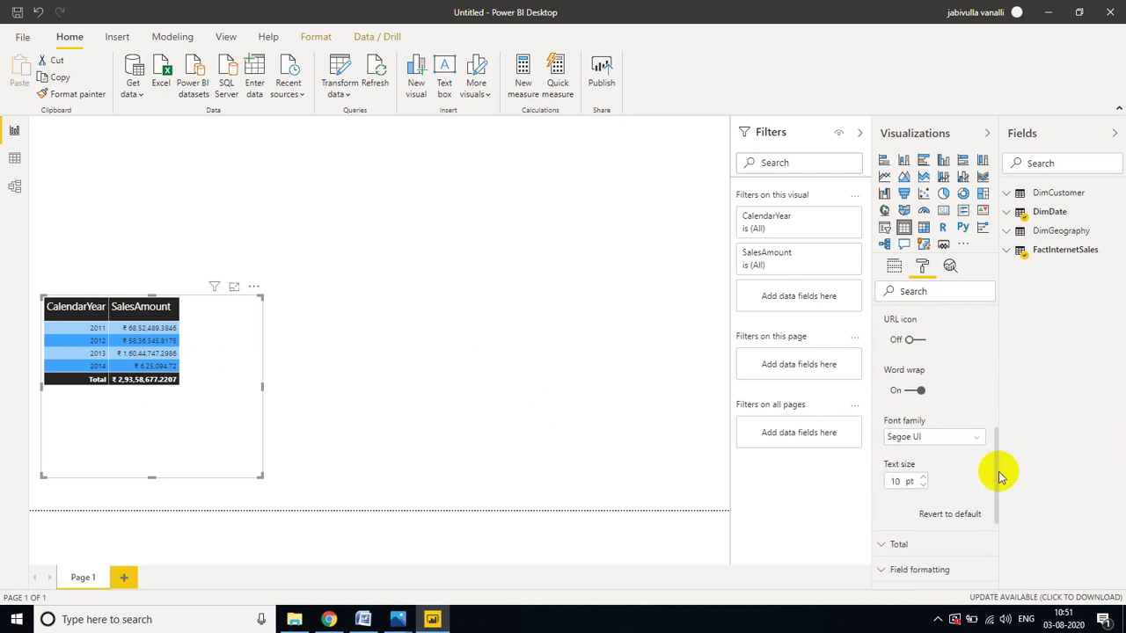
click(924, 473)
click(922, 473)
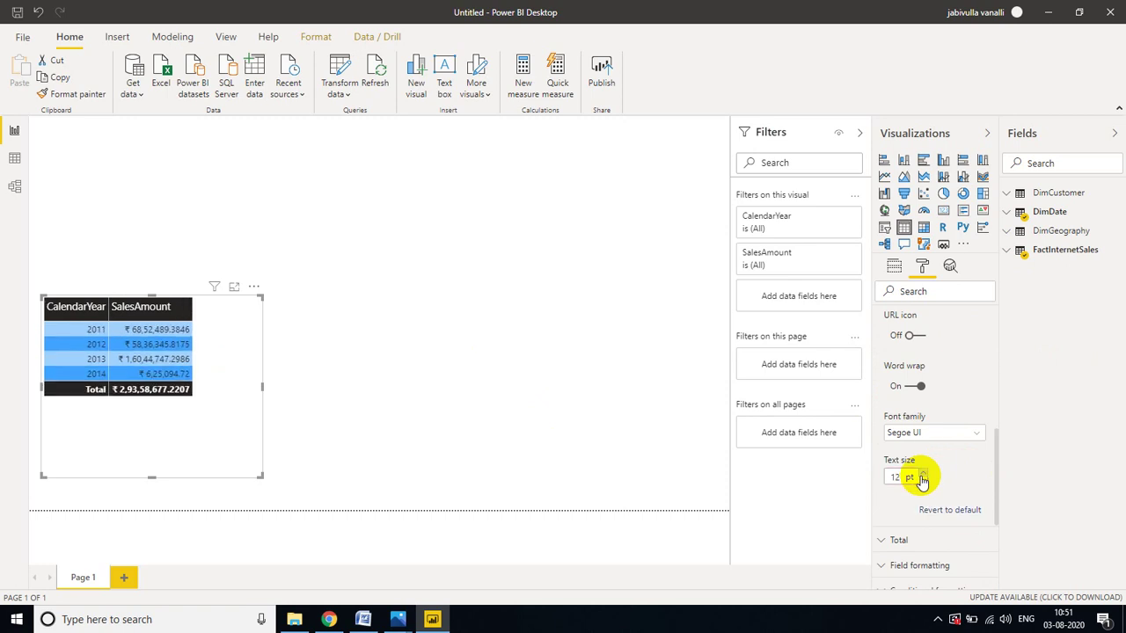
click(923, 475)
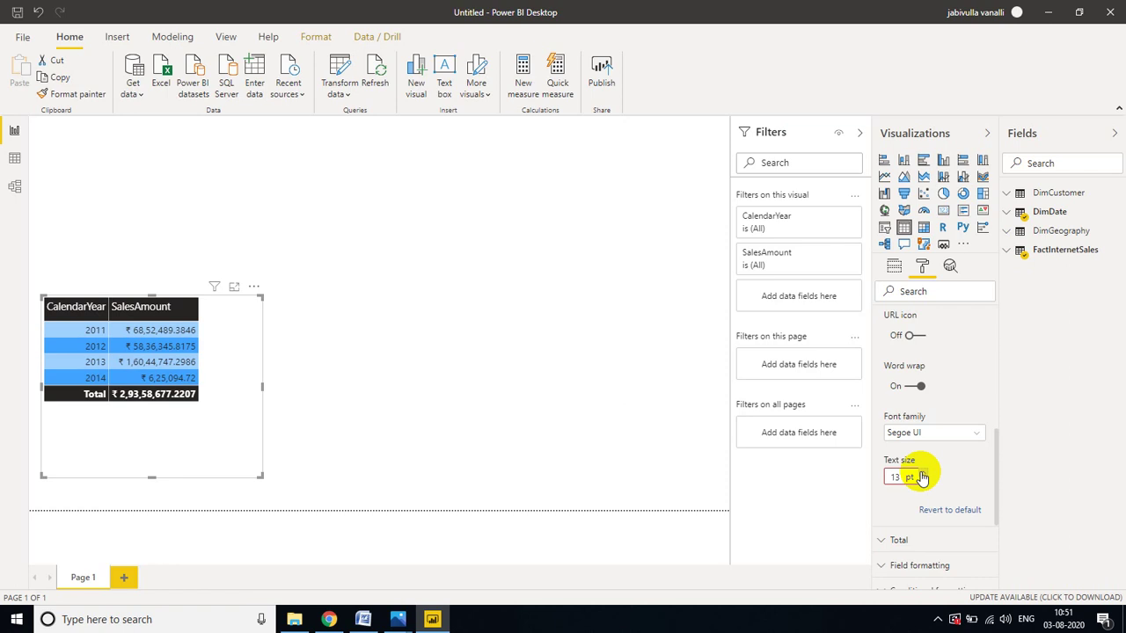
click(922, 474)
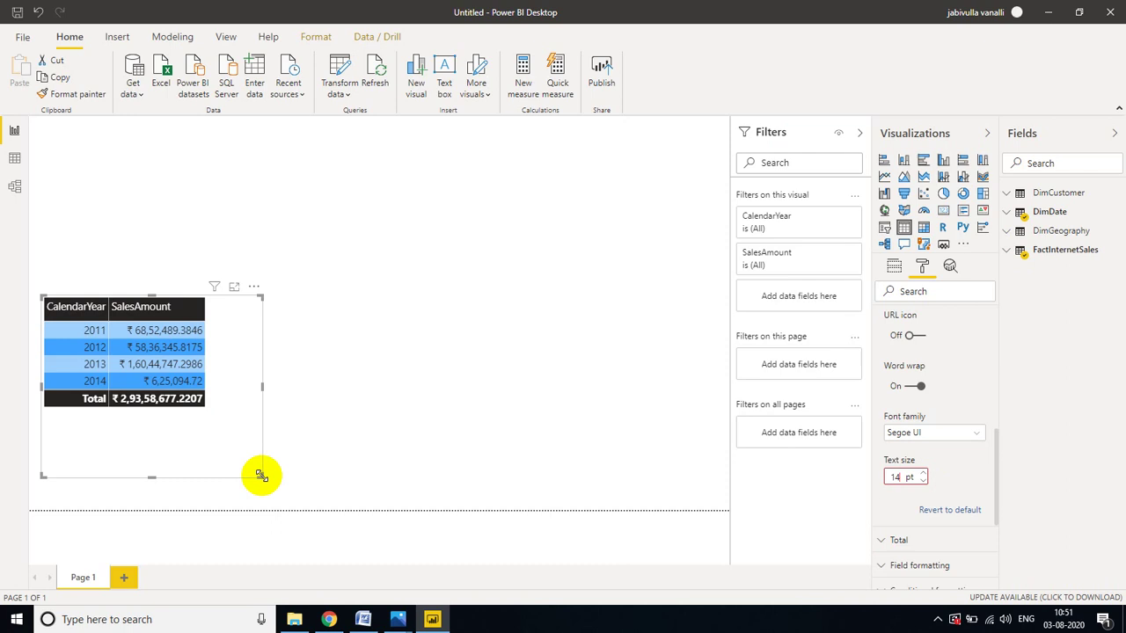
Step: Resize the table visual to fit its content
drag(260, 475, 216, 422)
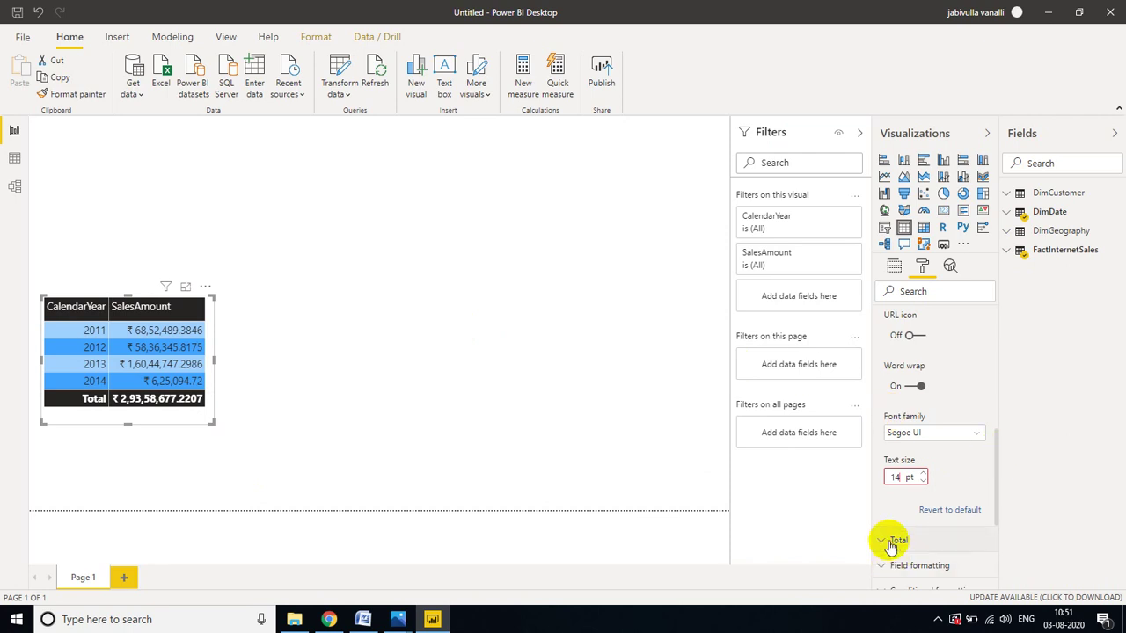
scroll(998, 499, up, 1)
drag(997, 498, 1000, 359)
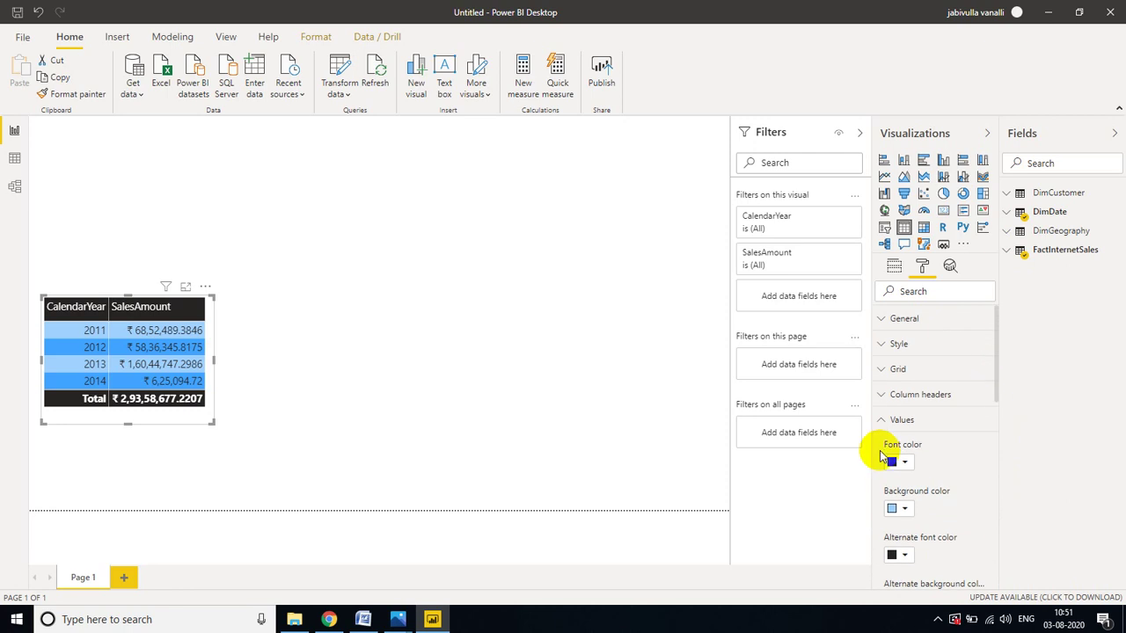
click(880, 422)
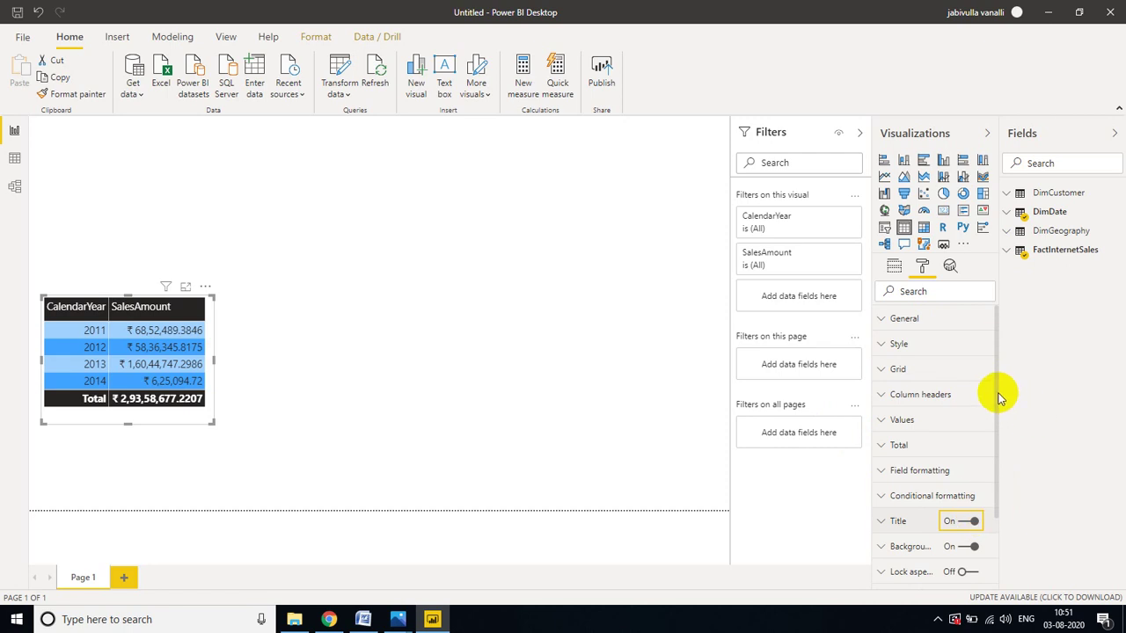
Step: Turn on the table title and set it to 'Year Wise Sales'
scroll(1000, 432, down, 2)
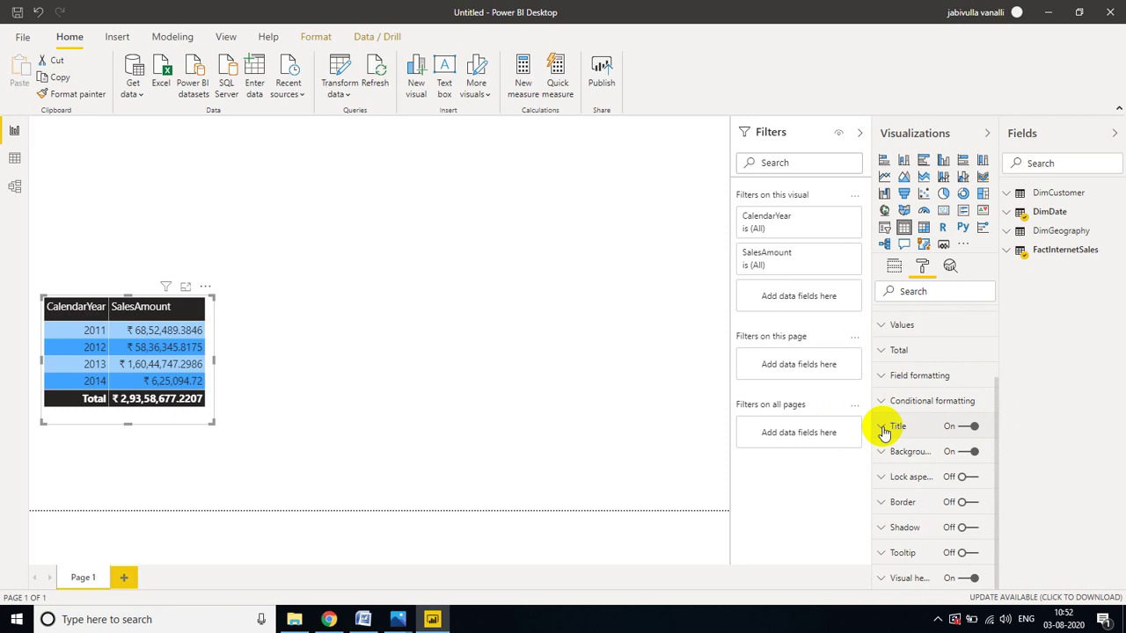
click(882, 430)
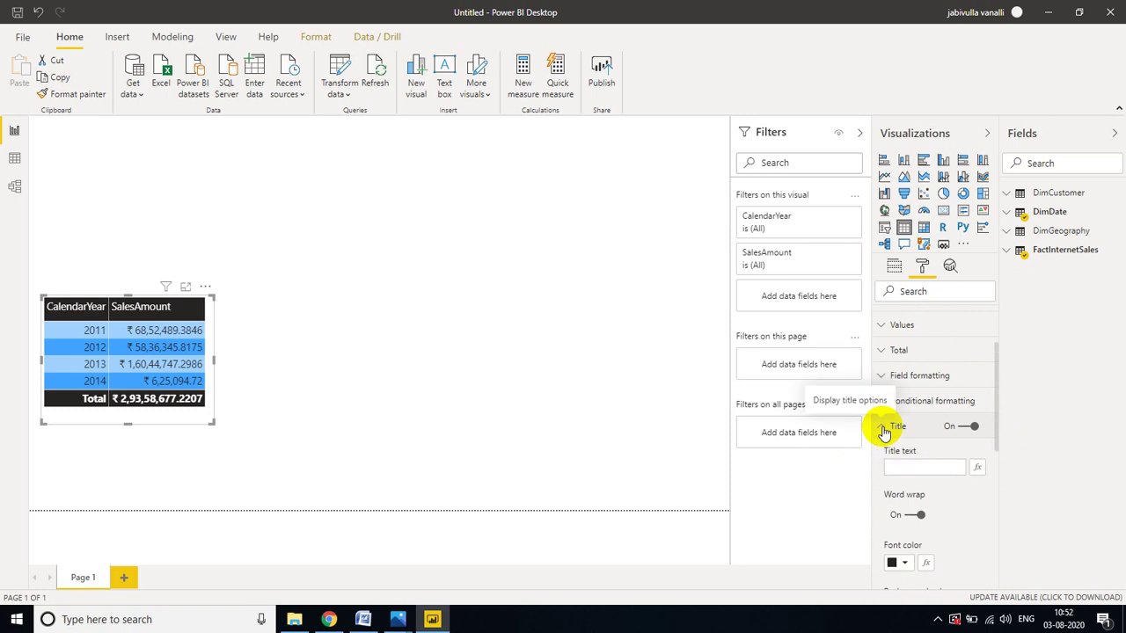
click(911, 467)
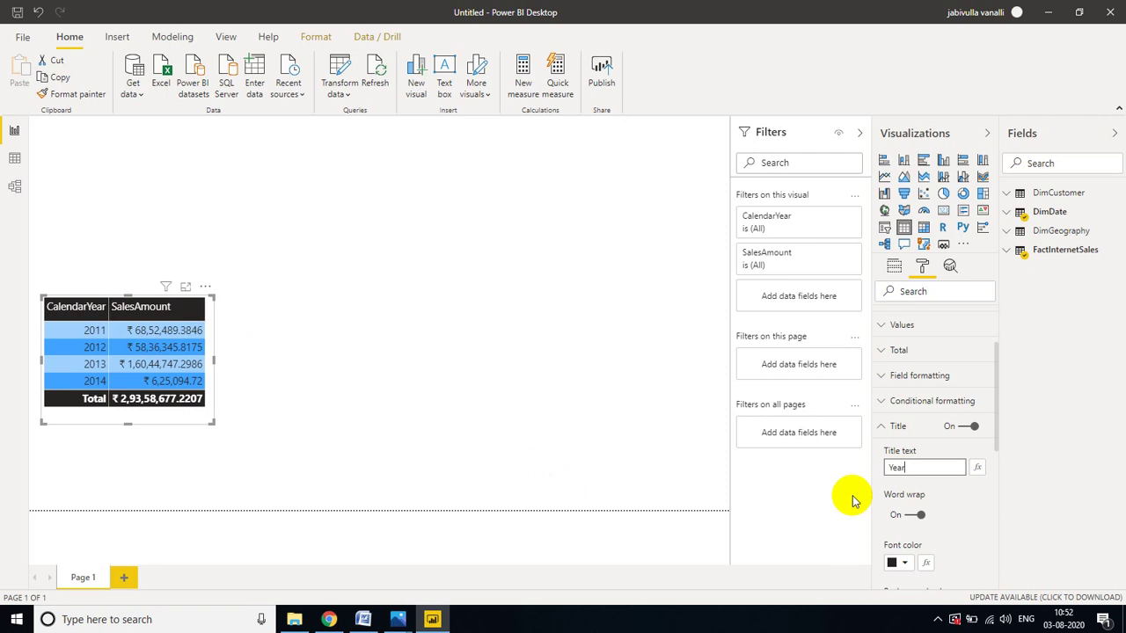
key(Return)
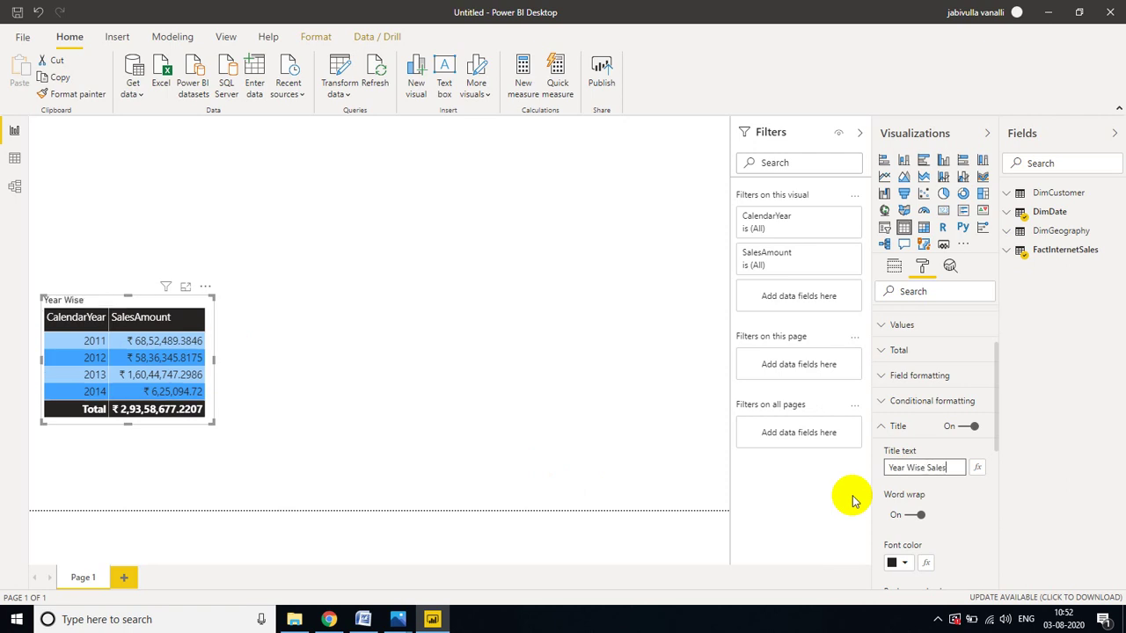
click(881, 427)
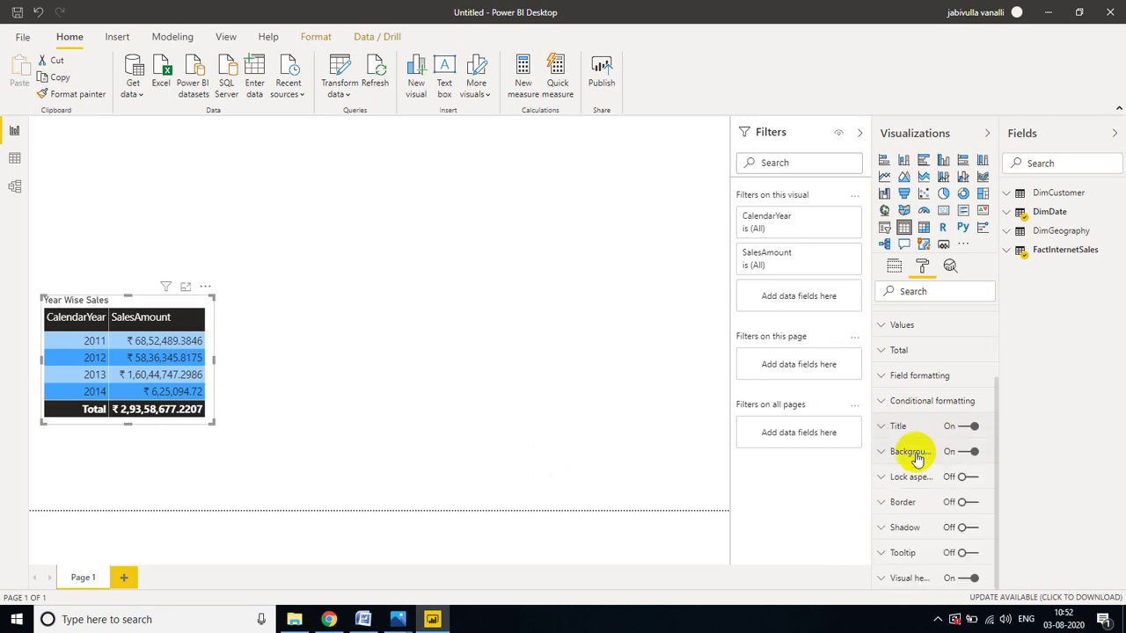
click(887, 425)
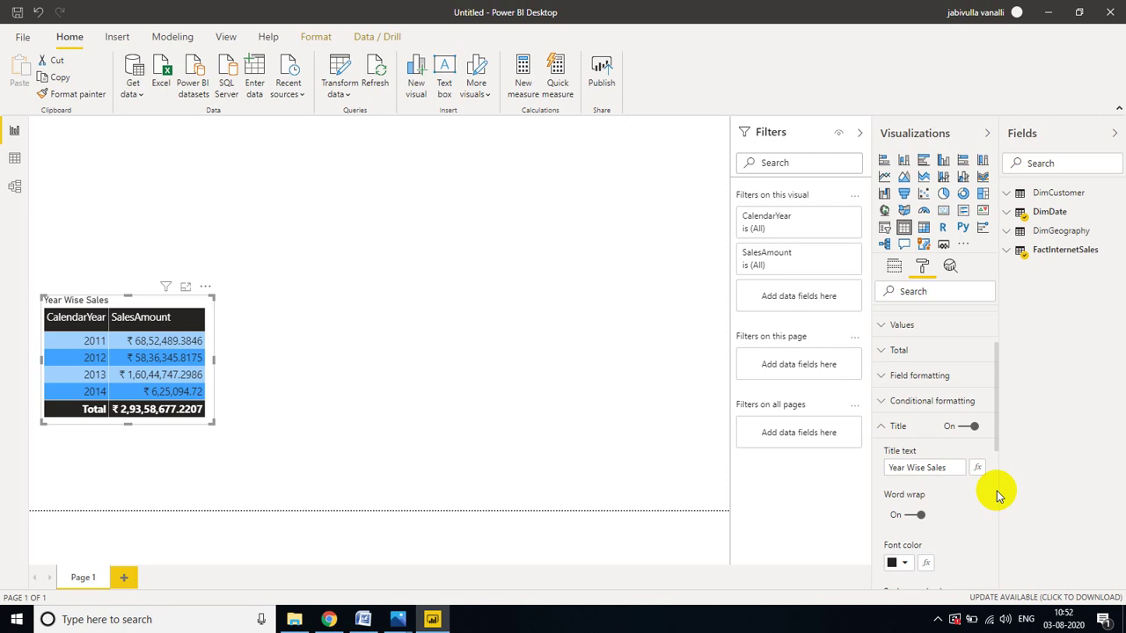
Step: Center the Year Wise Sales title with white font on an orange background
drag(999, 428, 999, 499)
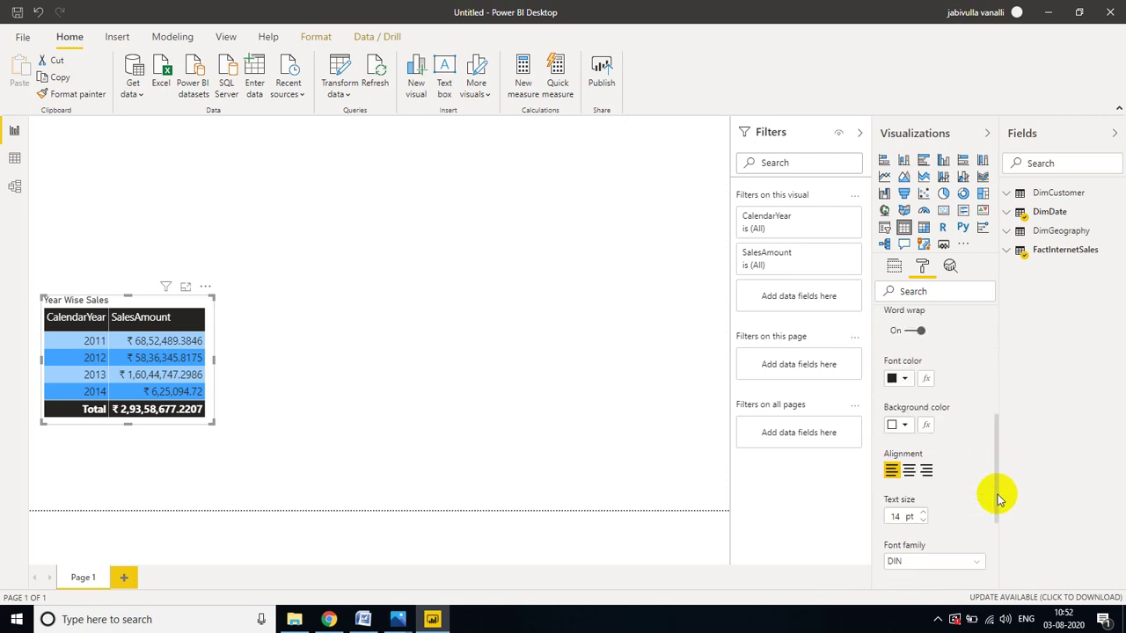
click(909, 473)
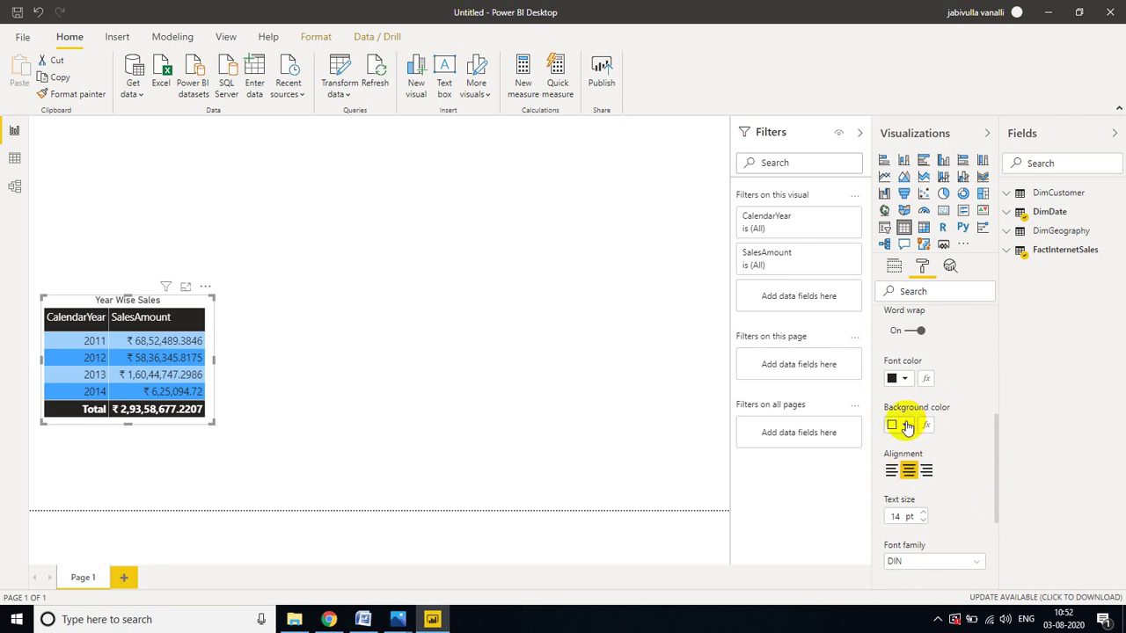
click(908, 427)
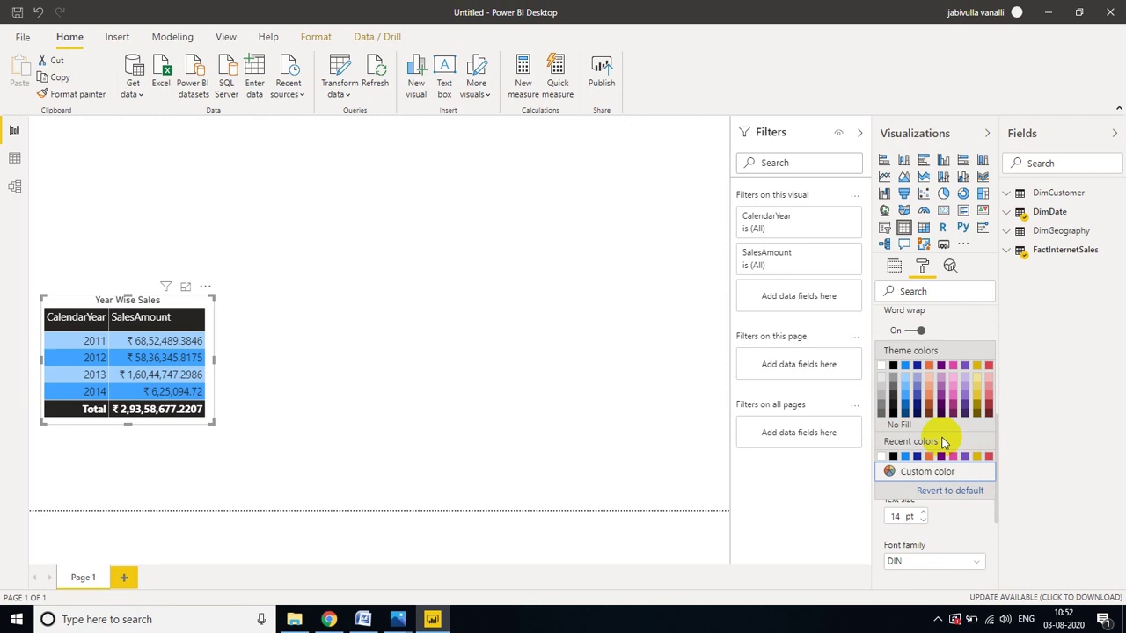
click(929, 394)
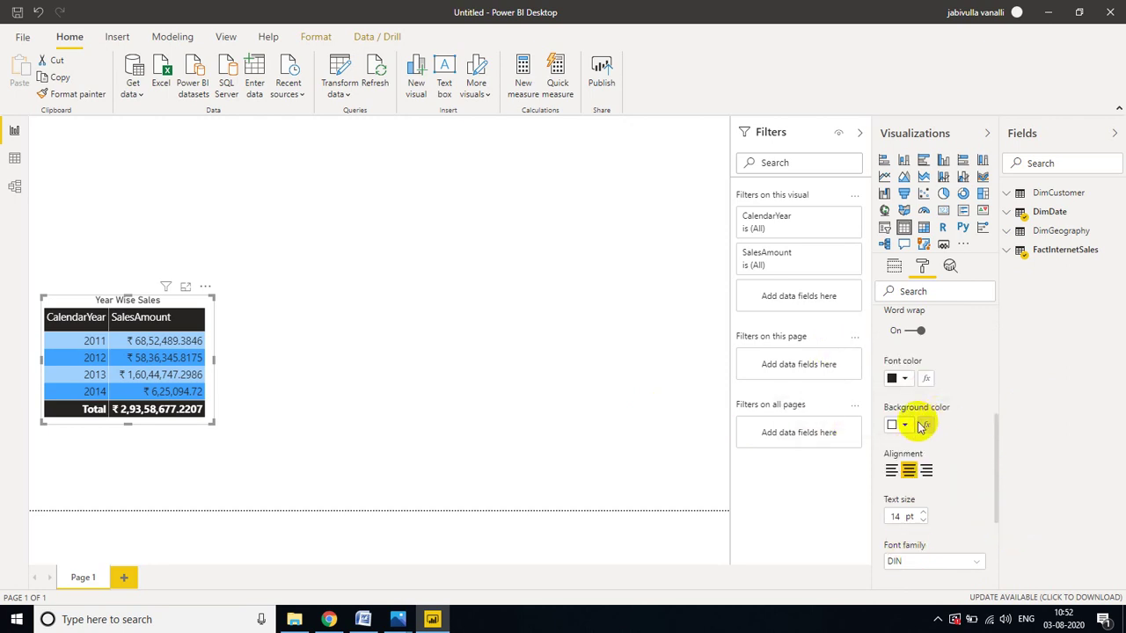
click(904, 379)
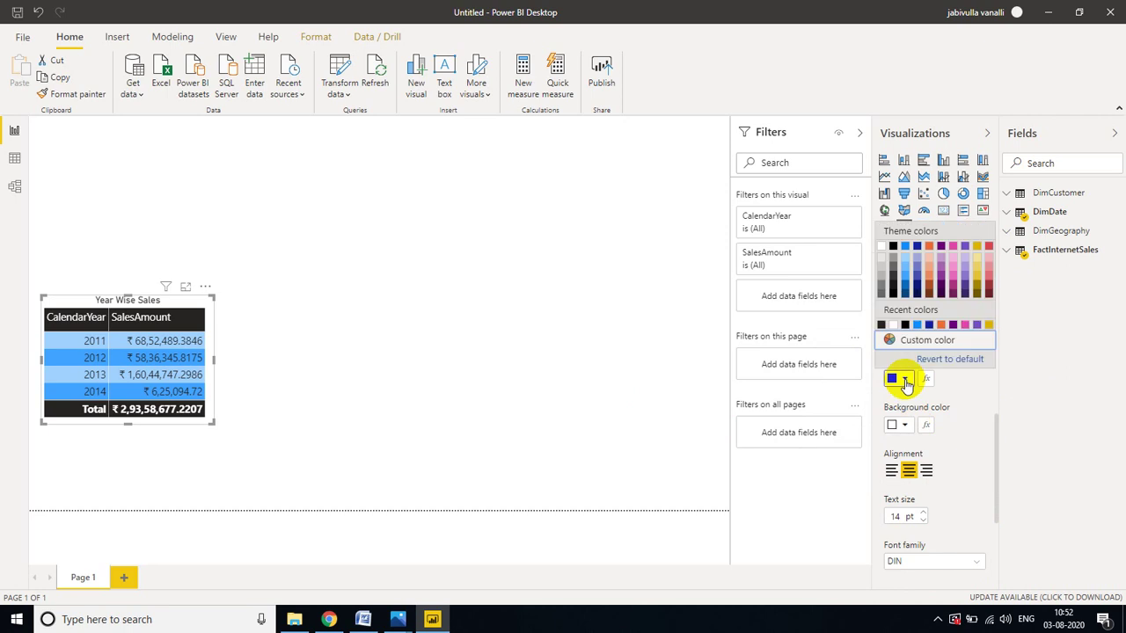
click(884, 326)
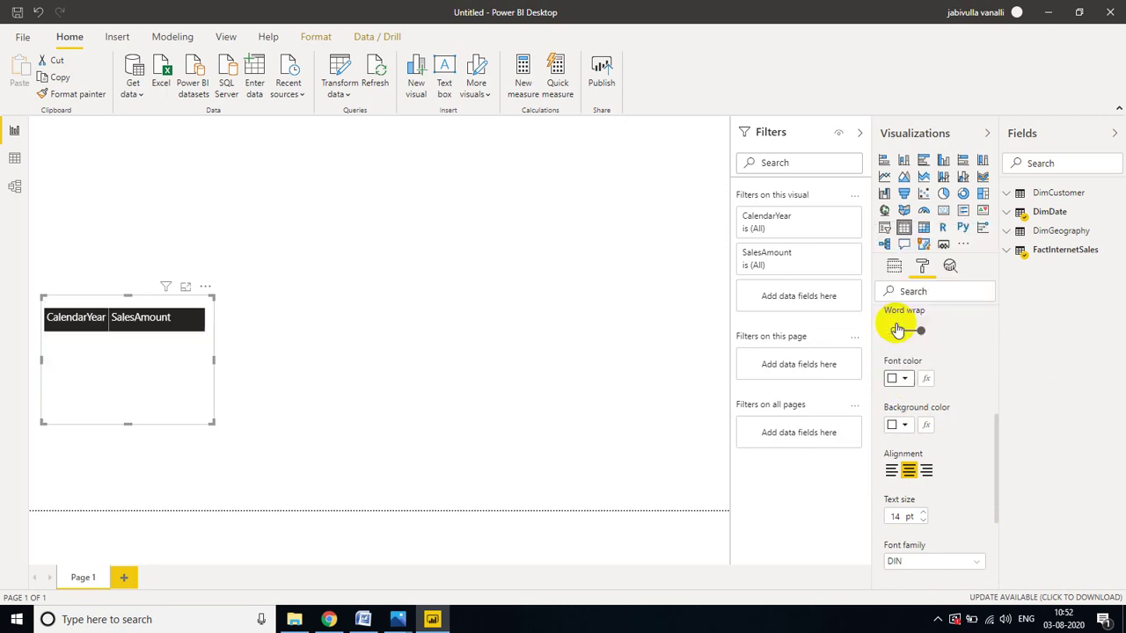
click(904, 427)
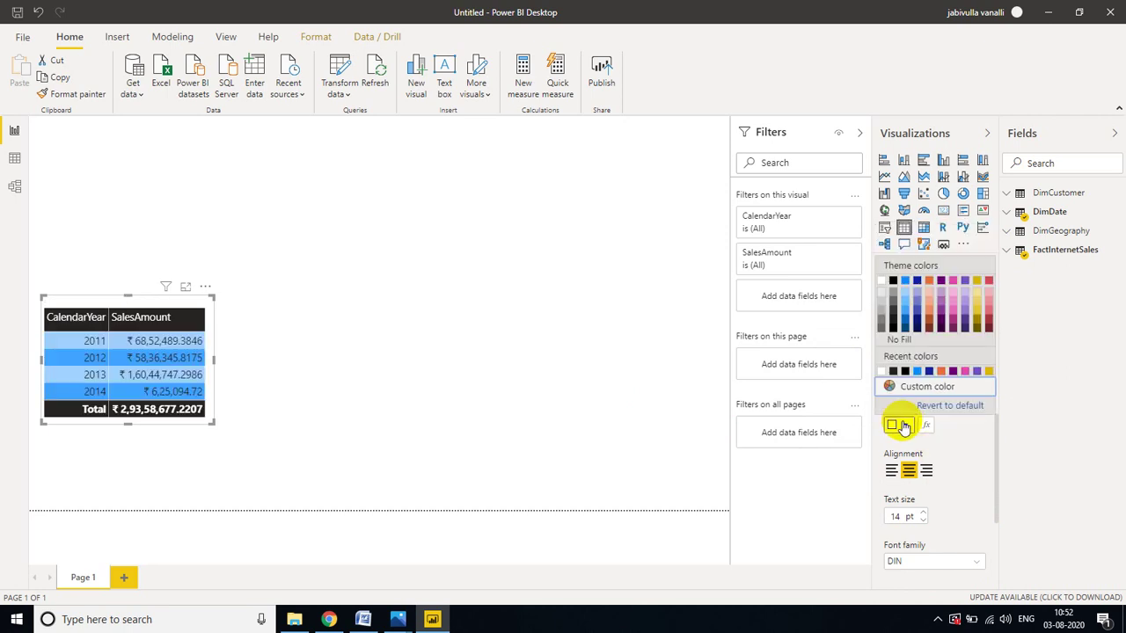
click(942, 372)
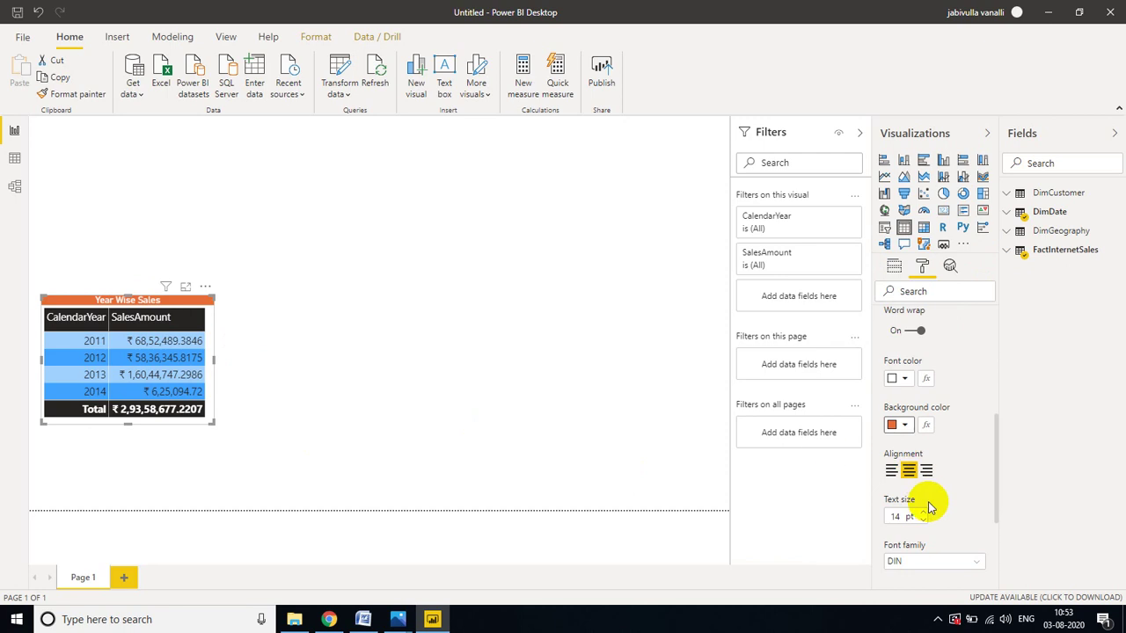
drag(994, 493, 994, 327)
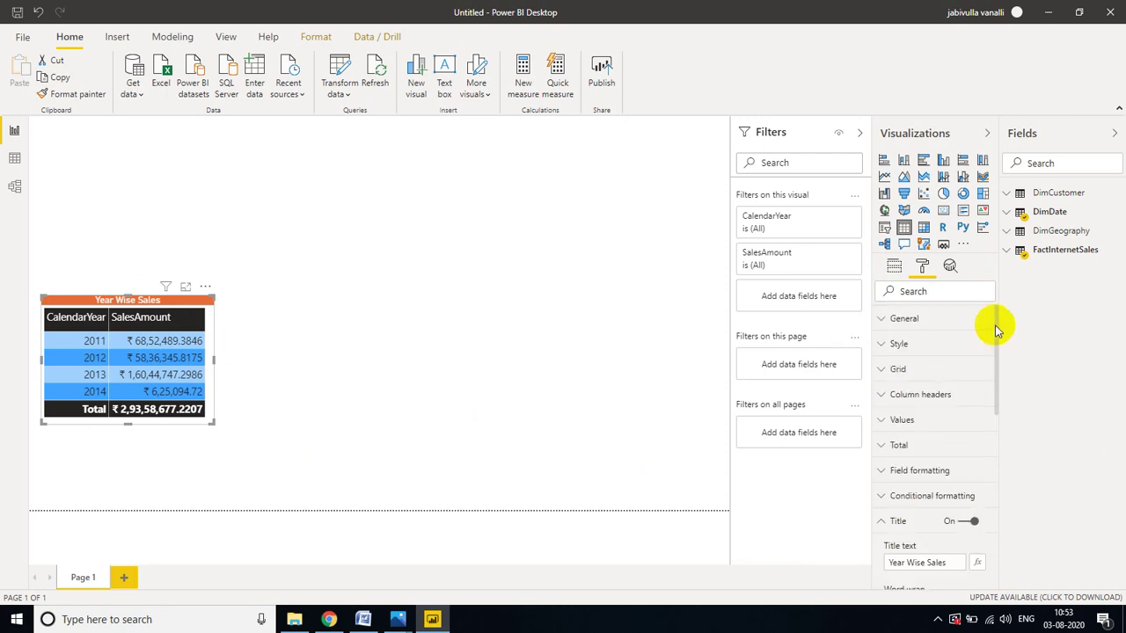
click(886, 523)
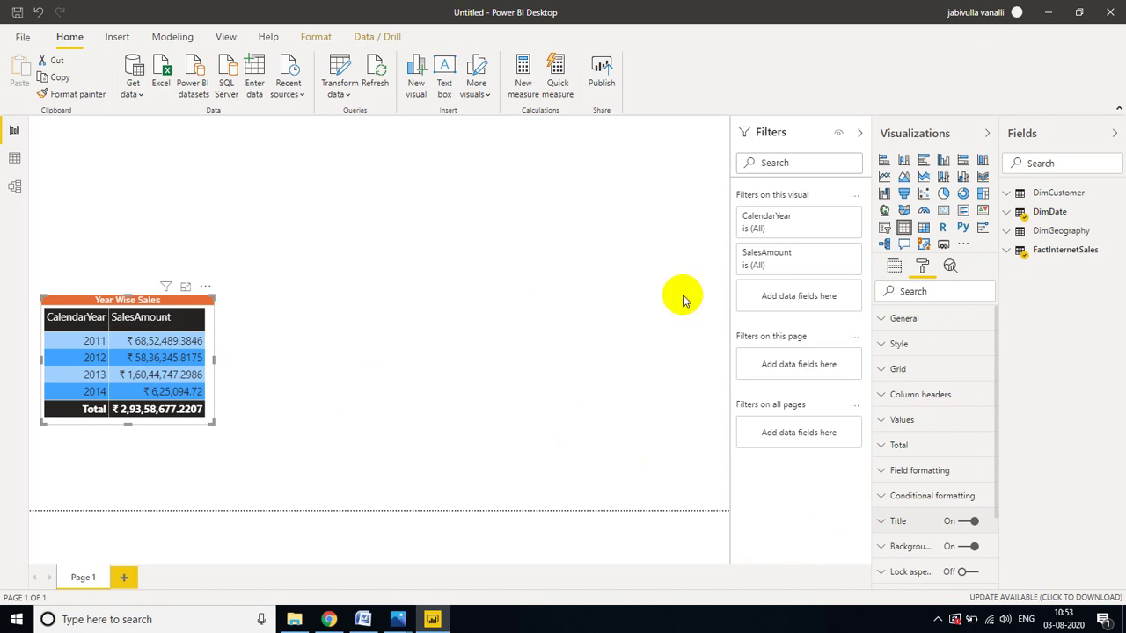
Step: Start a new visual from DimGeography's EnglishCountryRegionName field
click(1011, 233)
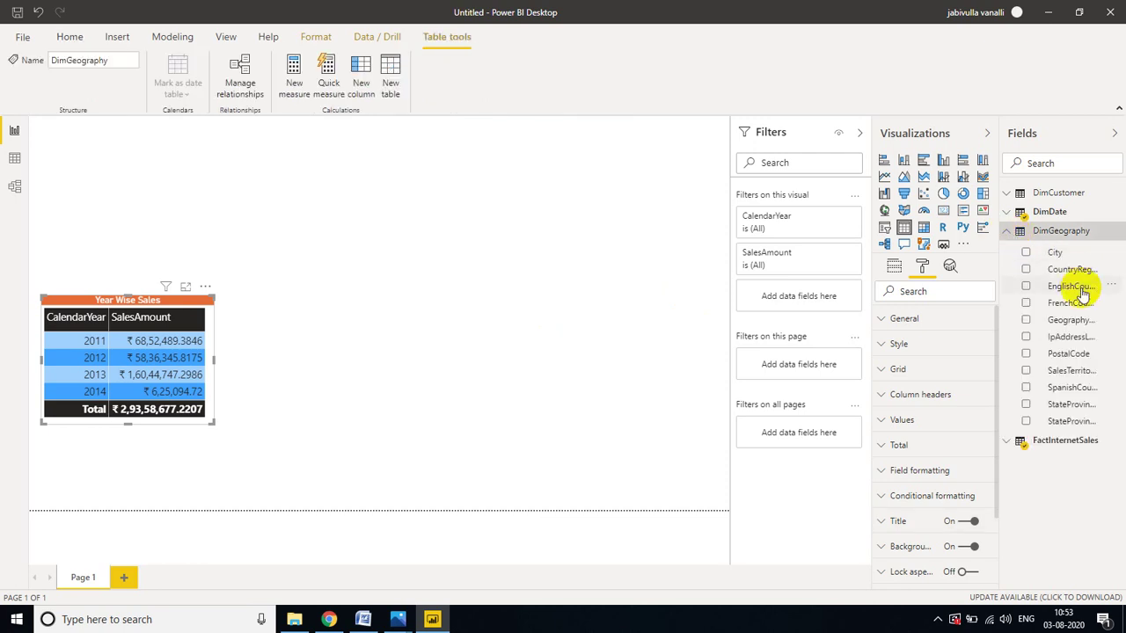
click(1025, 287)
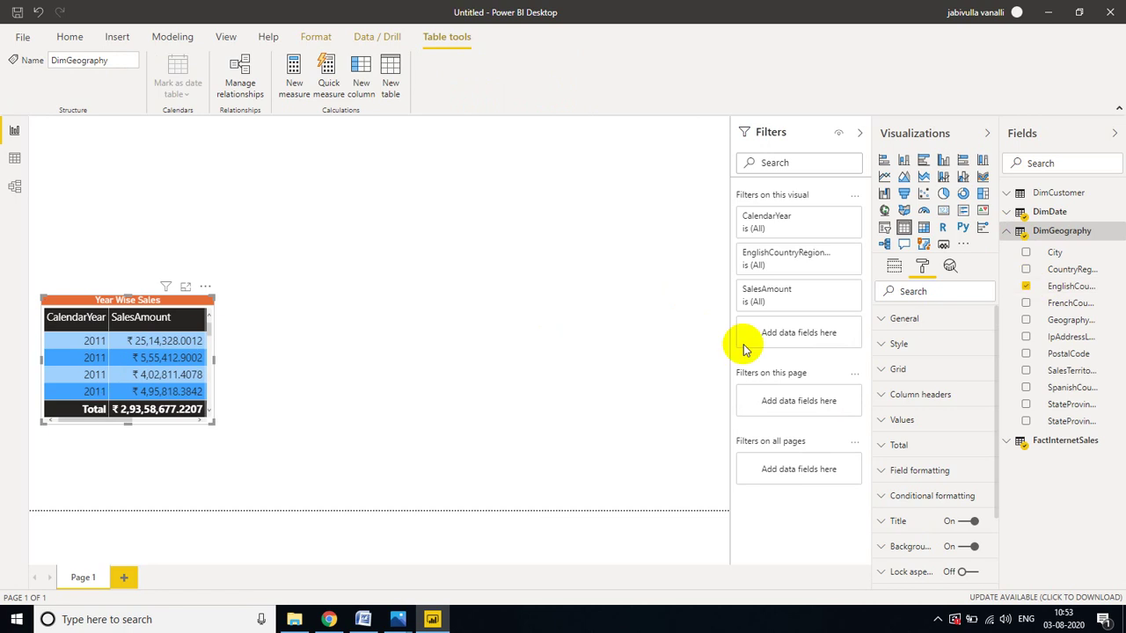
click(517, 327)
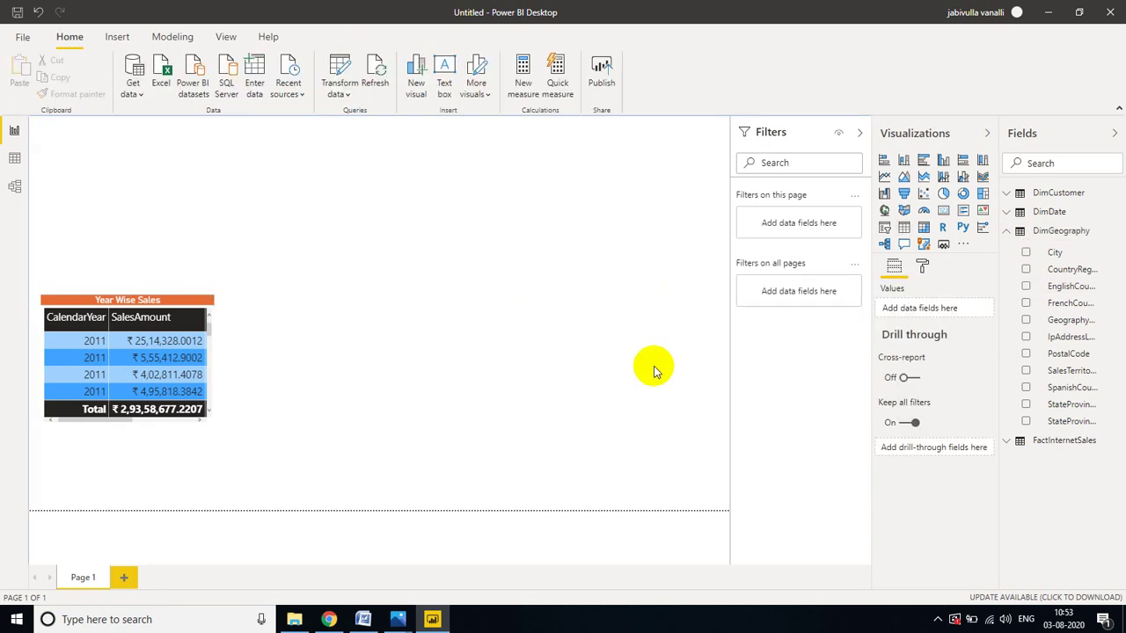
click(1027, 288)
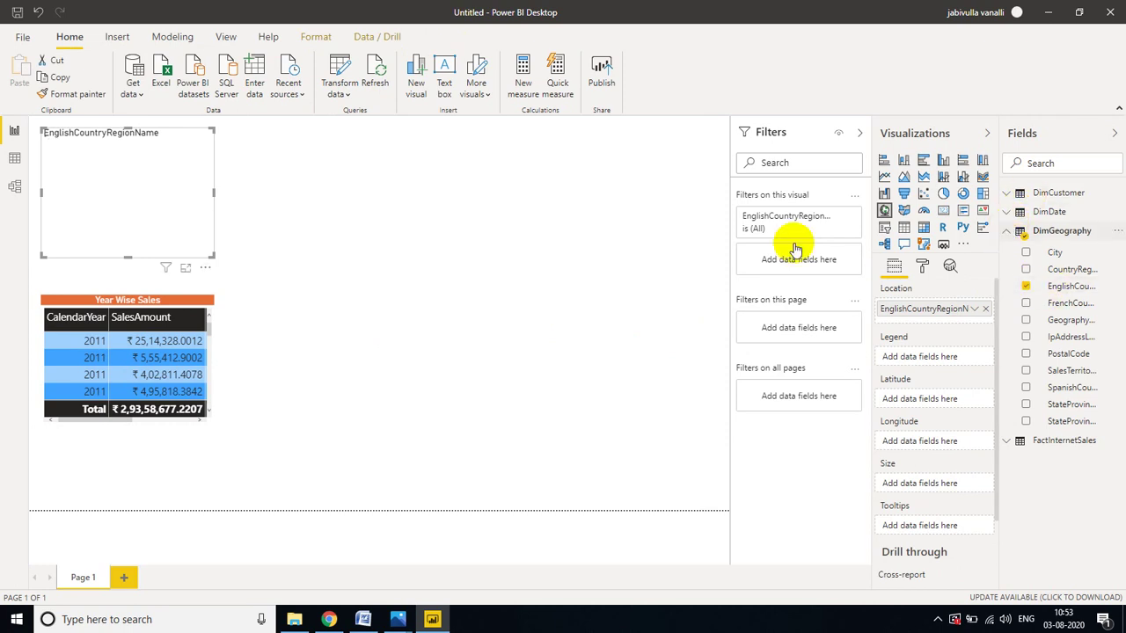
click(1012, 230)
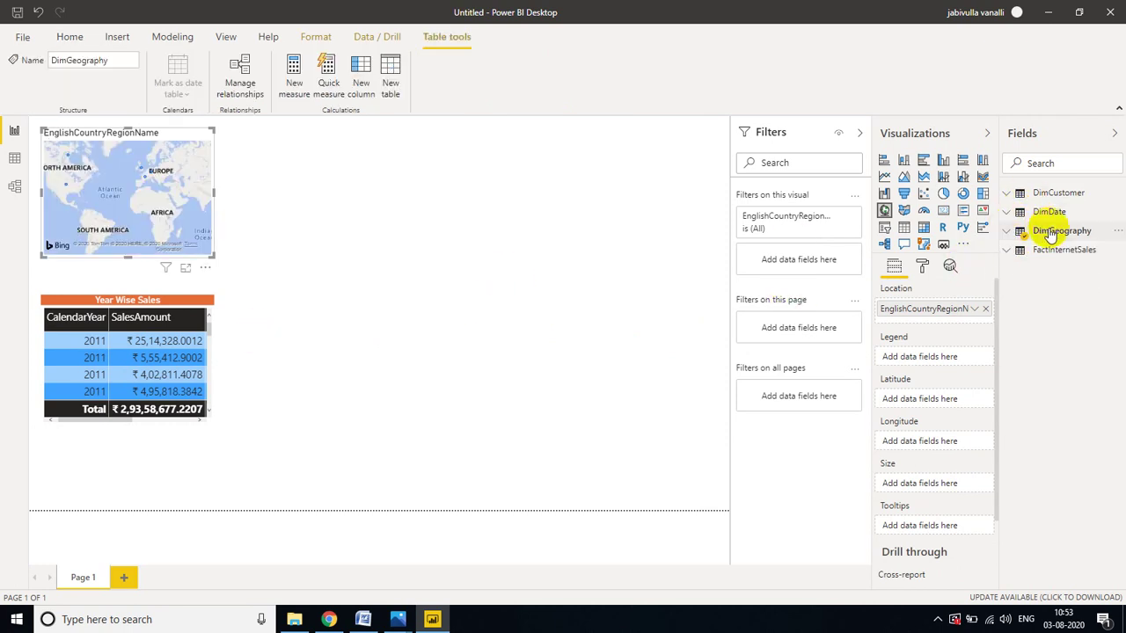
Step: Add FactInternetSales SalesAmount and show the country sales as a table
click(1007, 252)
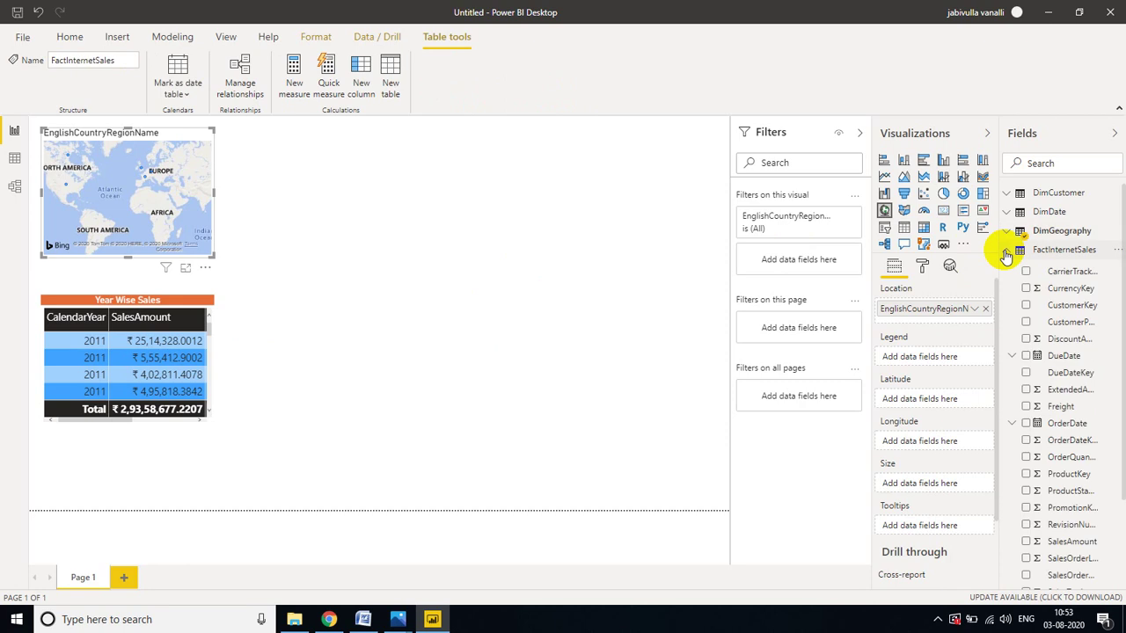
click(1026, 542)
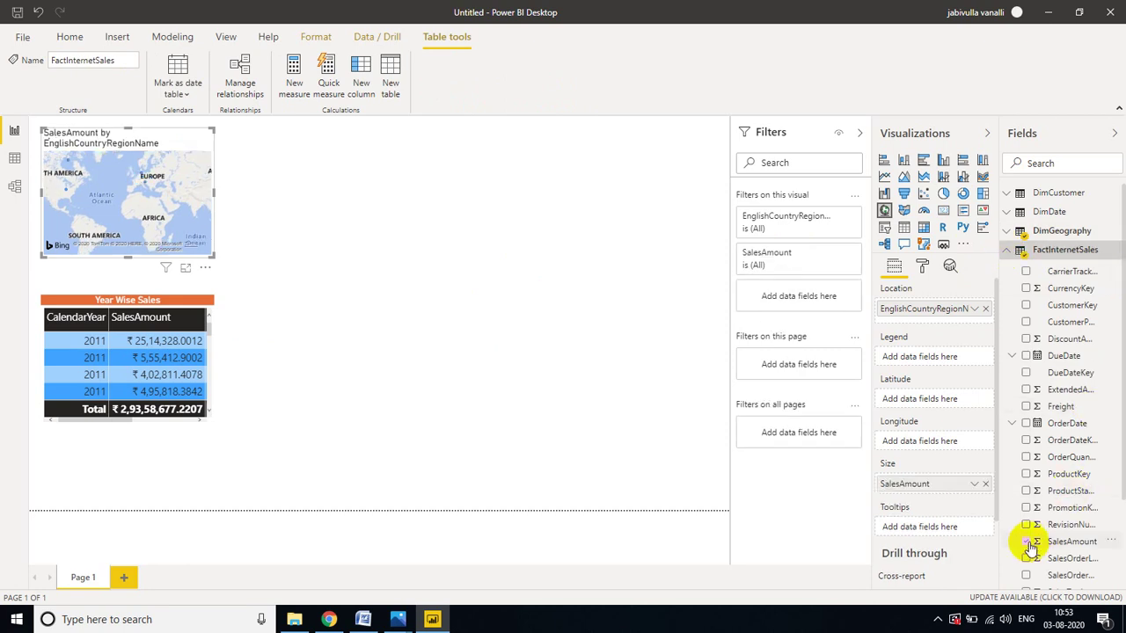
click(1007, 254)
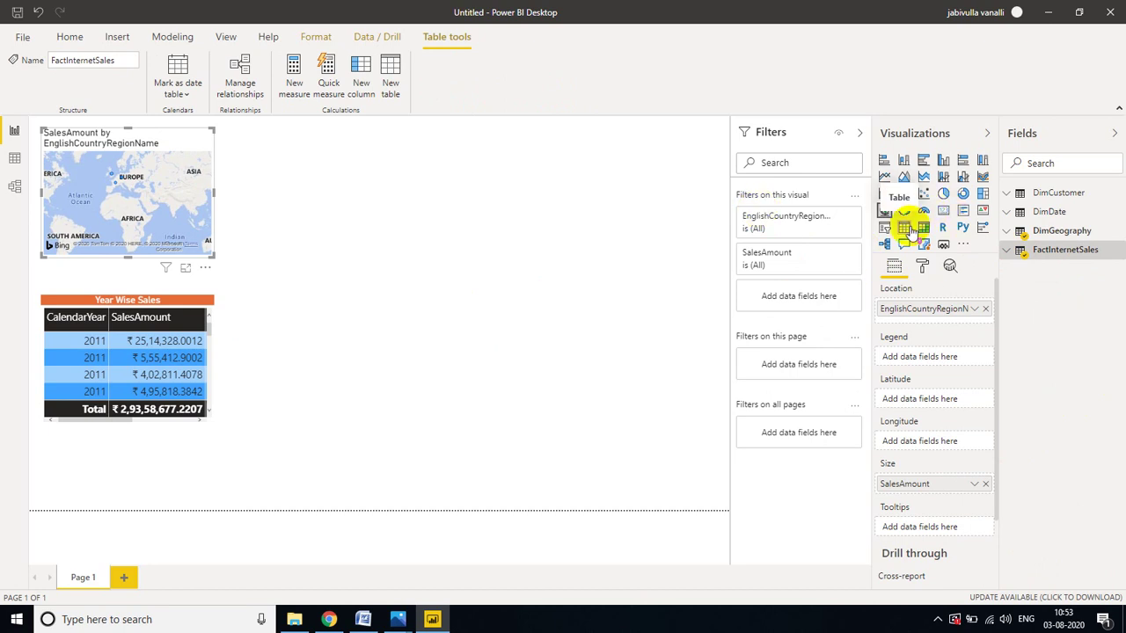
click(904, 228)
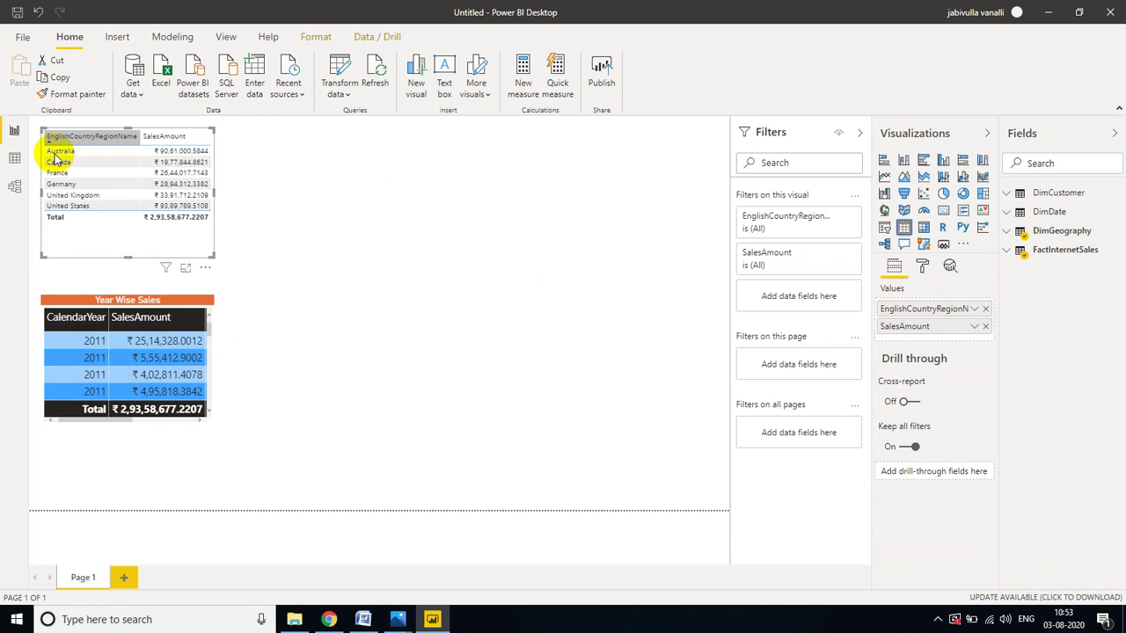
Step: Center the country sales table, convert it to a column chart, and enlarge it
drag(118, 176, 395, 344)
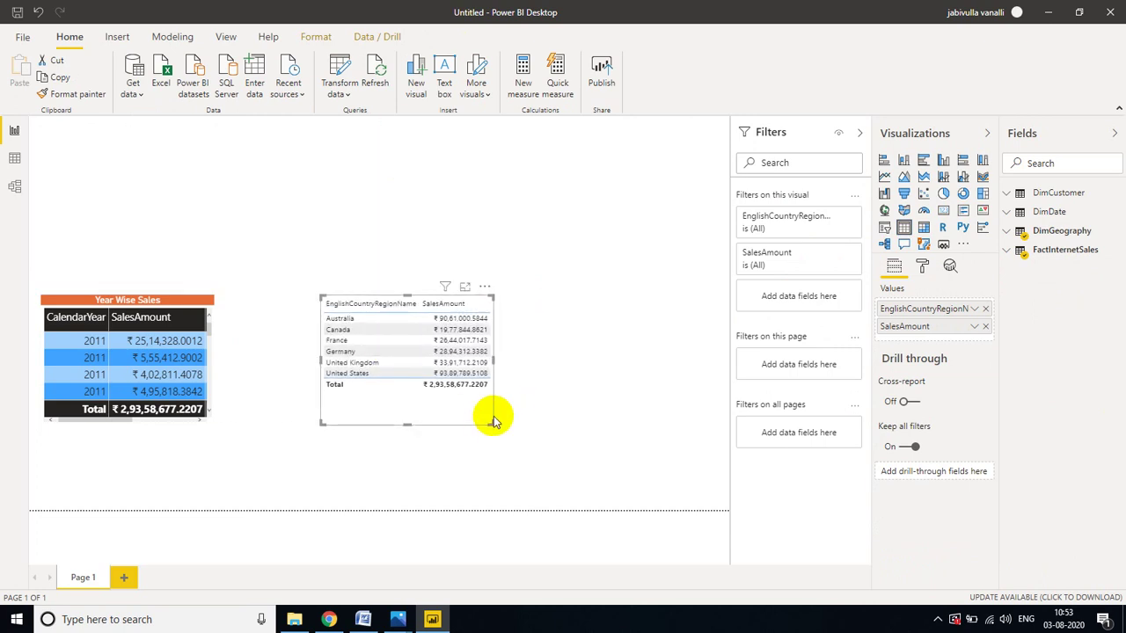
mouse_move(490, 423)
mouse_down()
mouse_move(510, 427)
mouse_move(500, 427)
mouse_up()
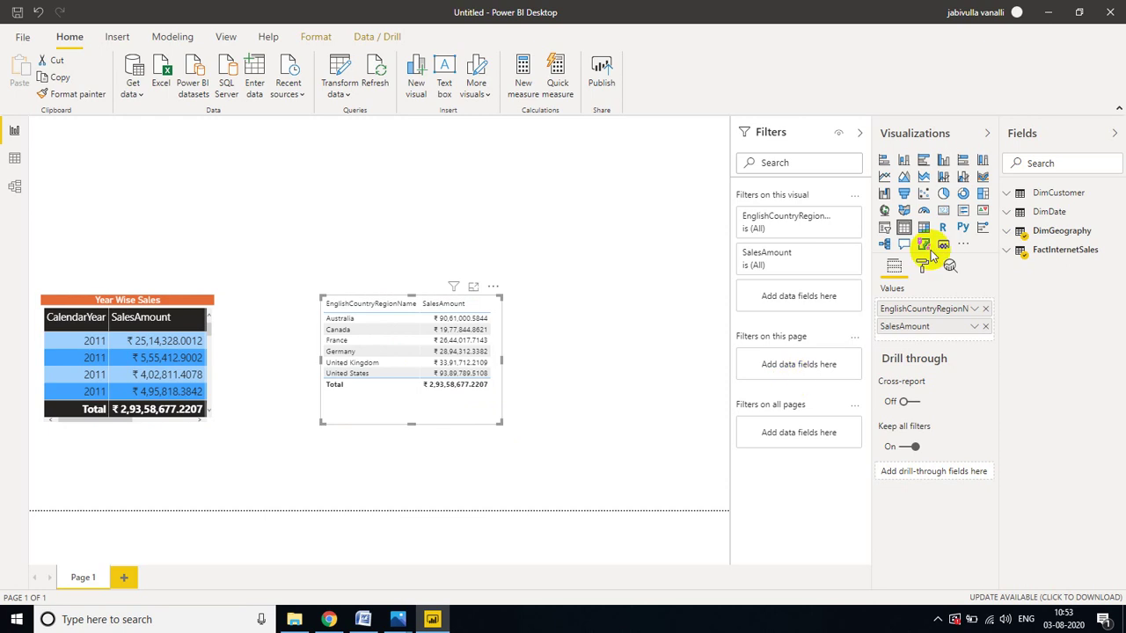
click(963, 177)
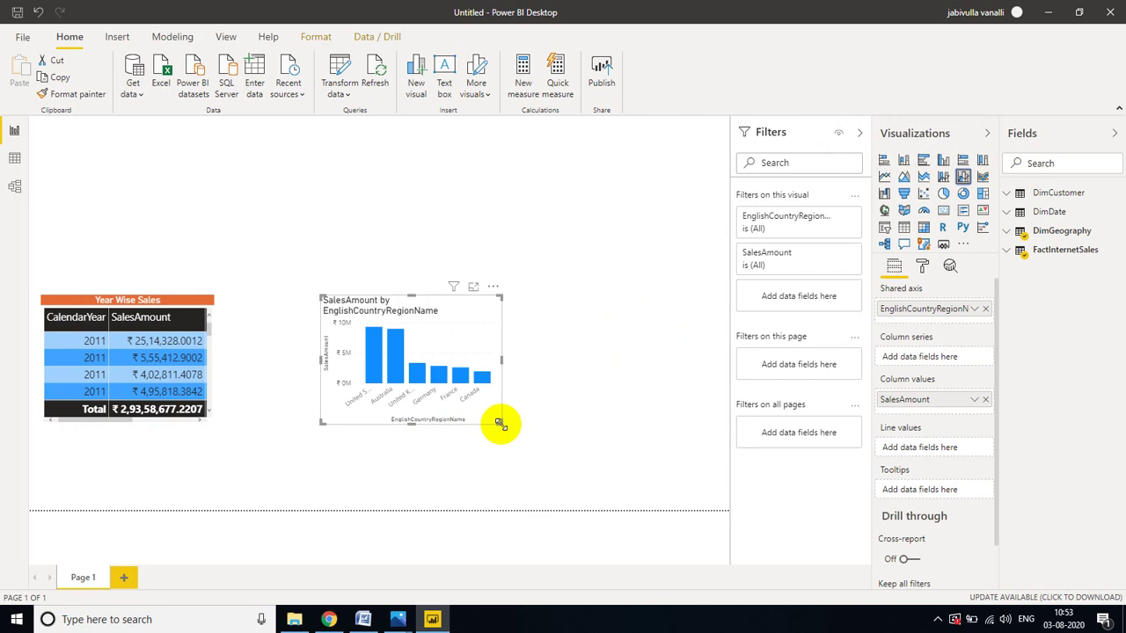
drag(501, 423, 695, 445)
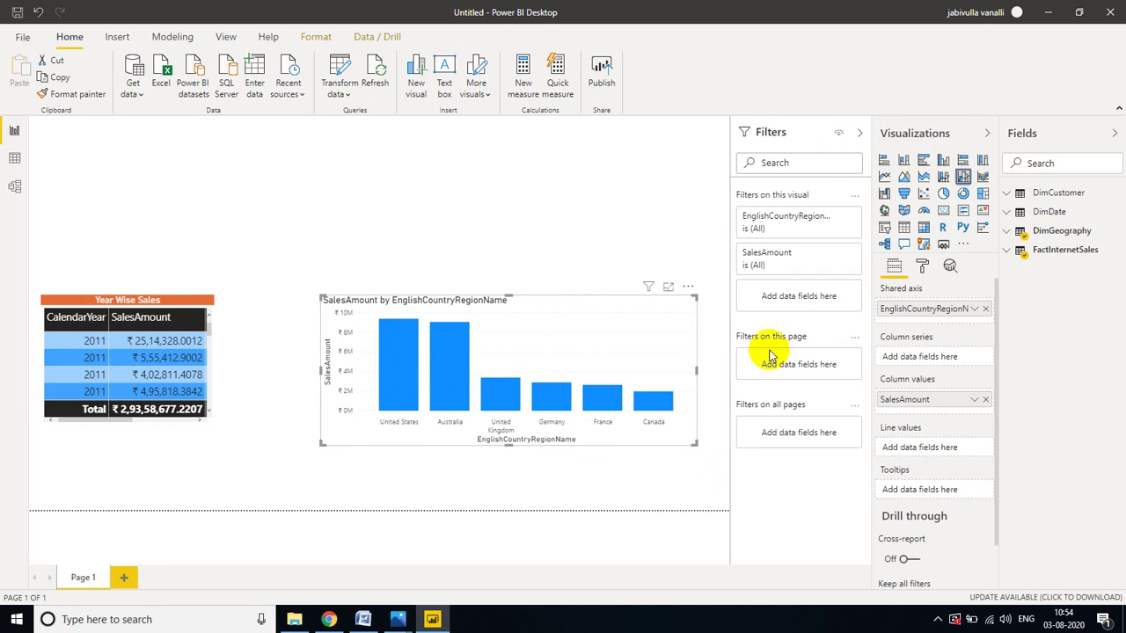
Step: Change the country chart's title text to Country Wise Sales
click(922, 267)
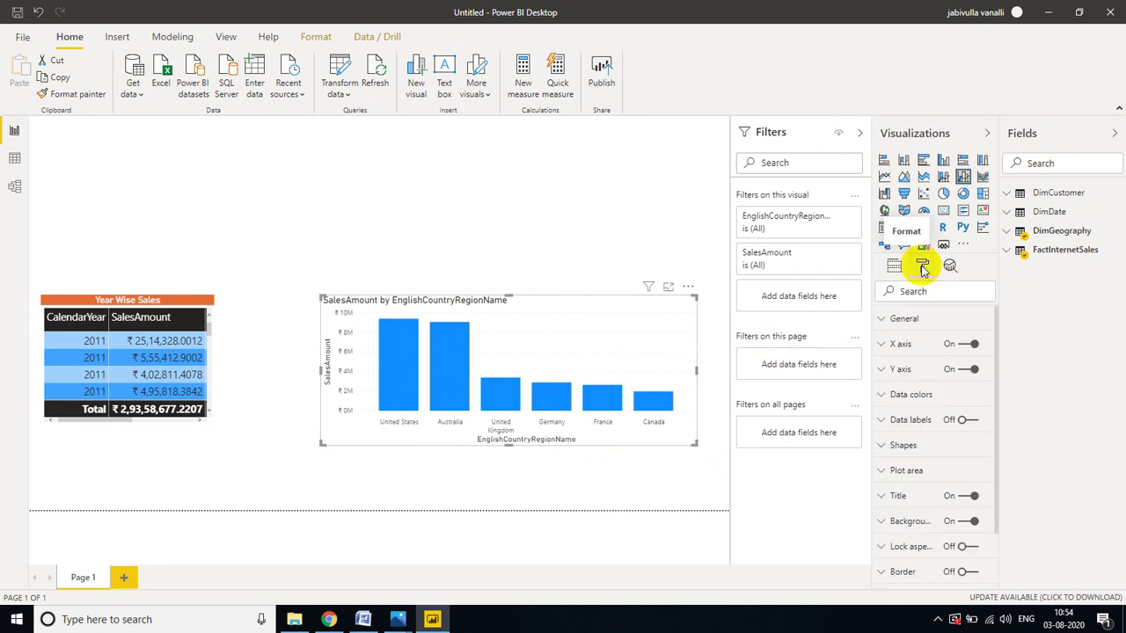
click(887, 498)
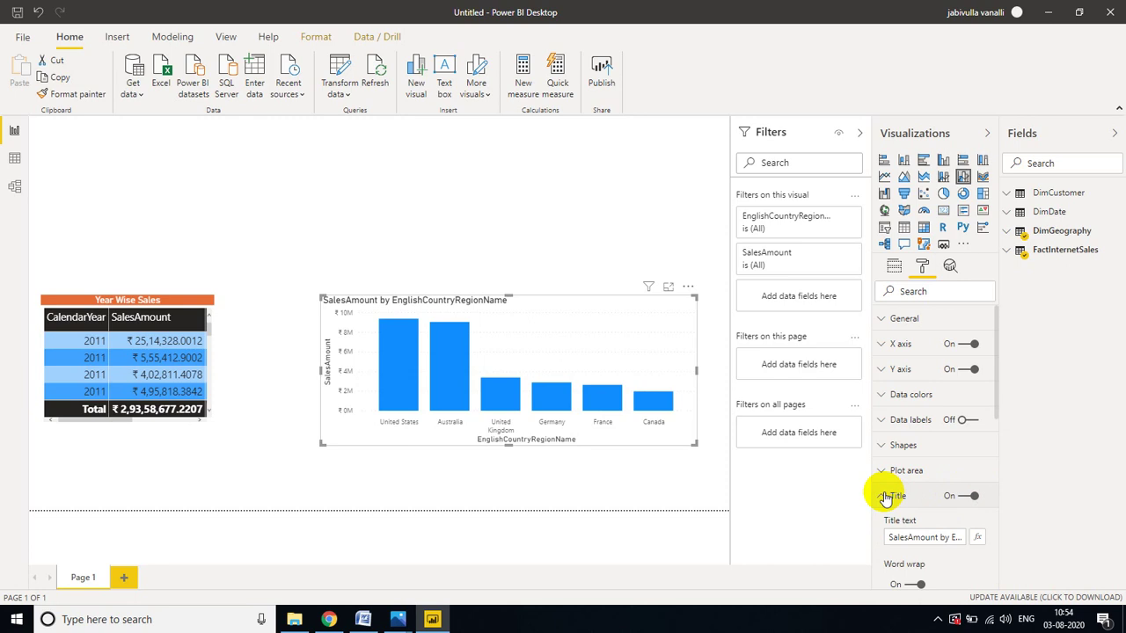
double_click(928, 538)
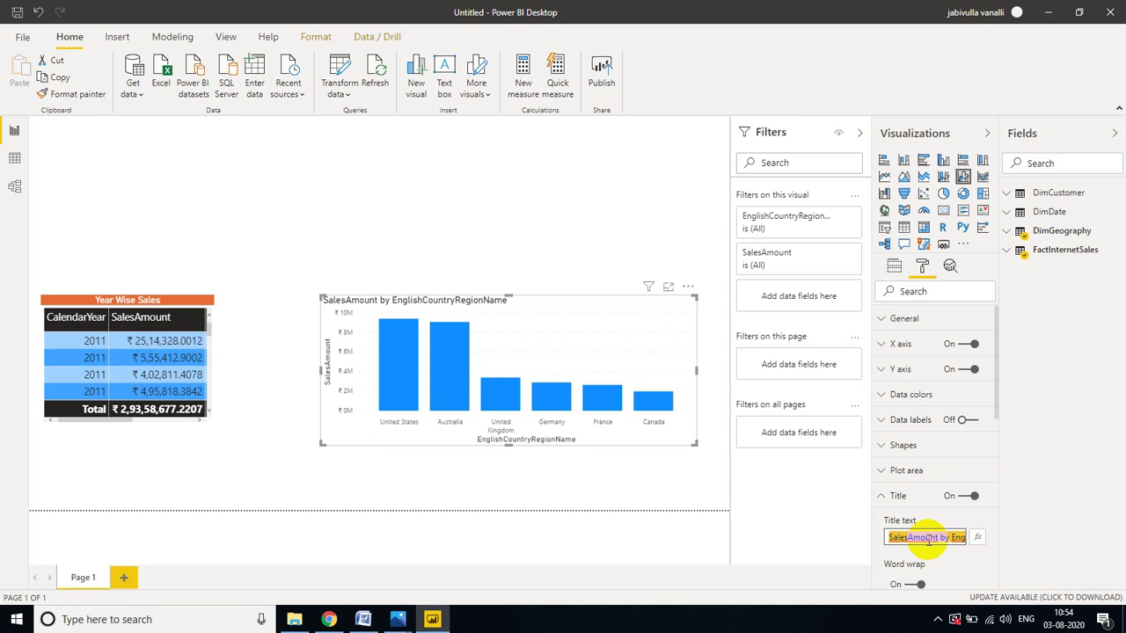
text(Country Wise Sales)
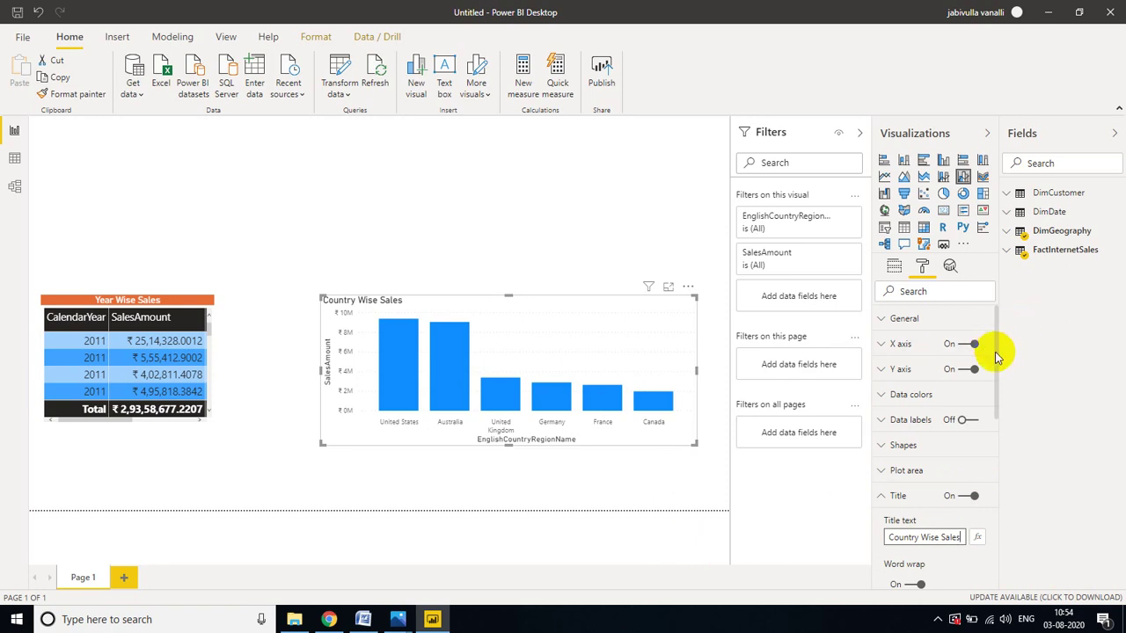
Step: Make the chart title white on an orange background and centre it
scroll(996, 354, down, 5)
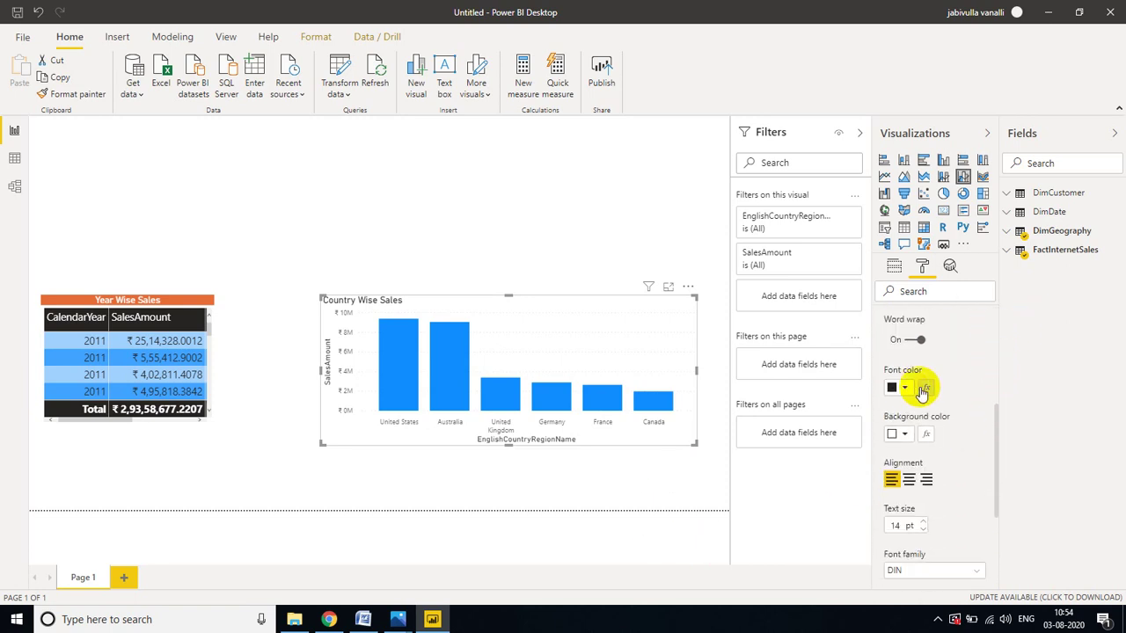
click(907, 388)
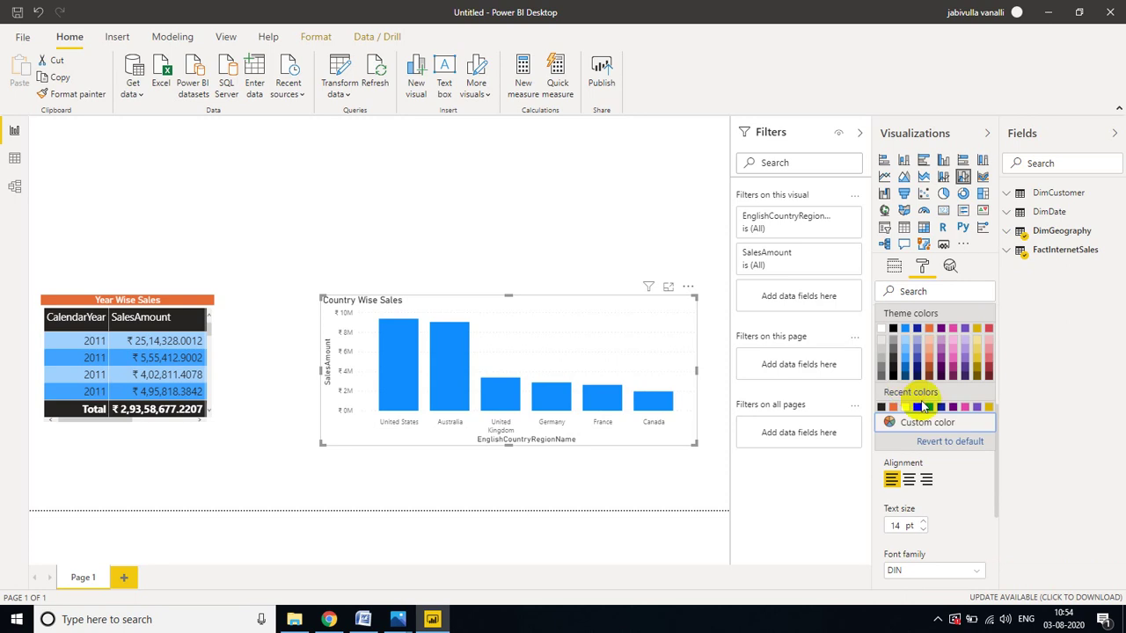
click(881, 328)
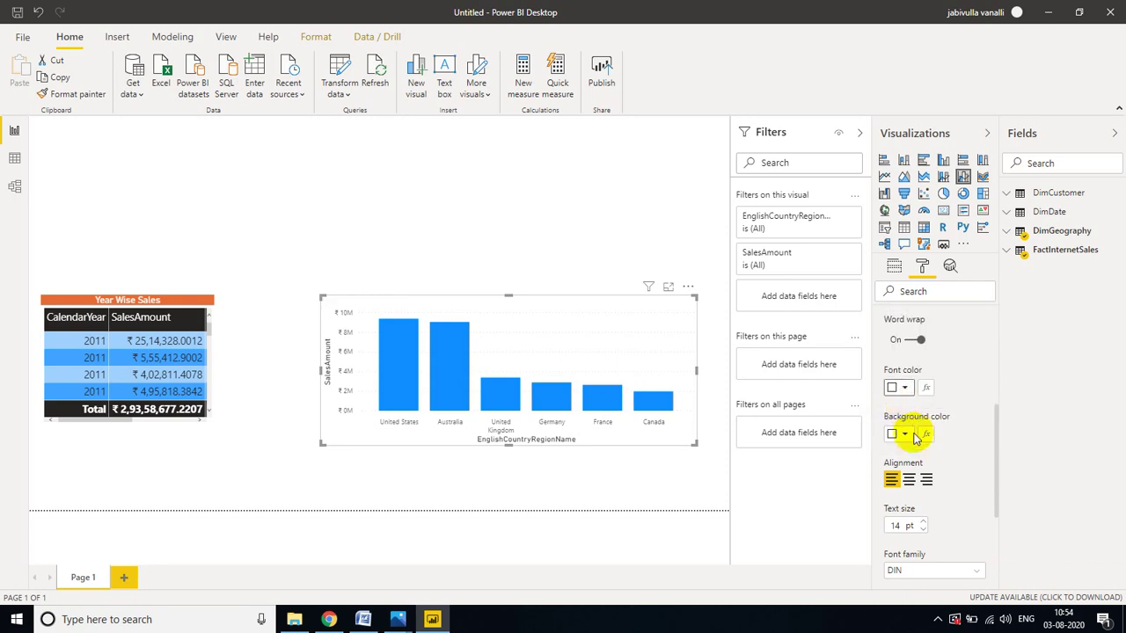
click(906, 435)
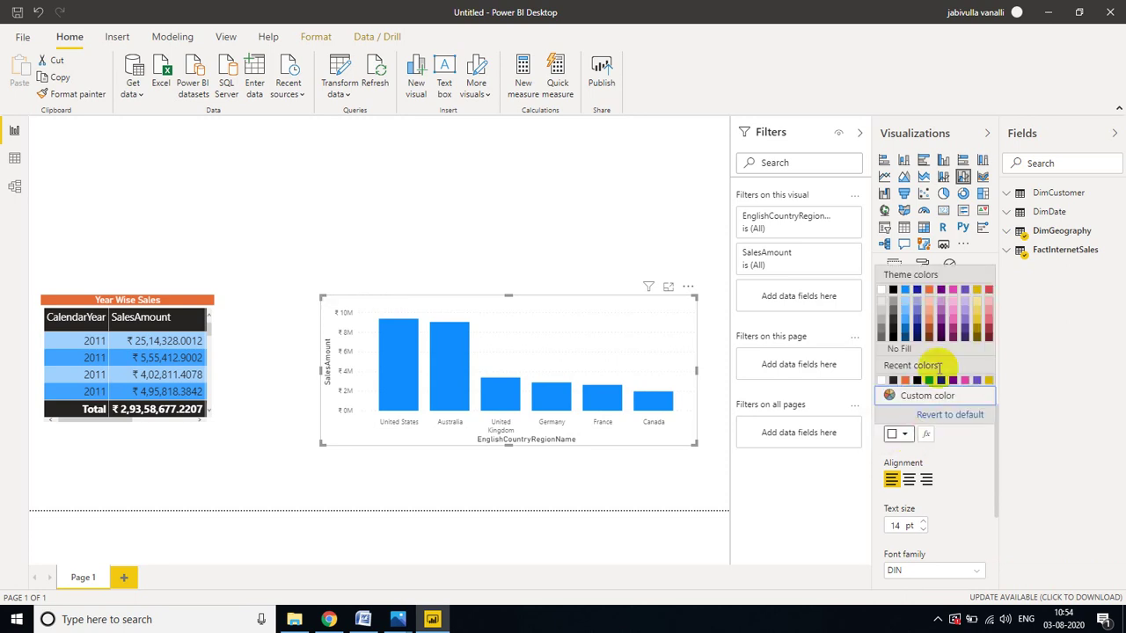
click(906, 382)
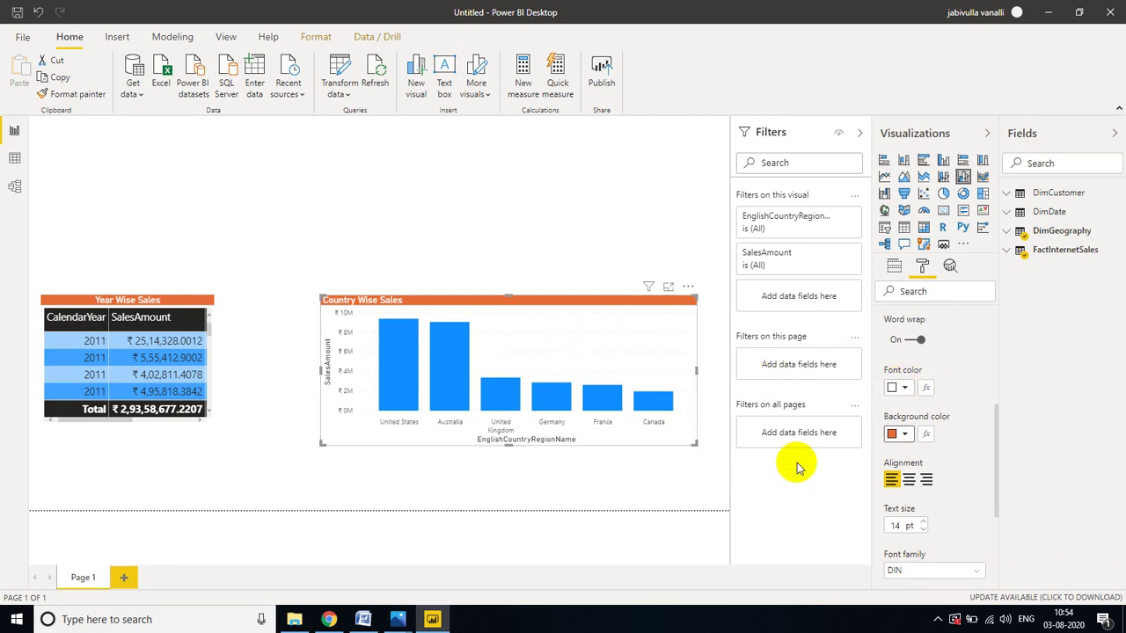
click(909, 480)
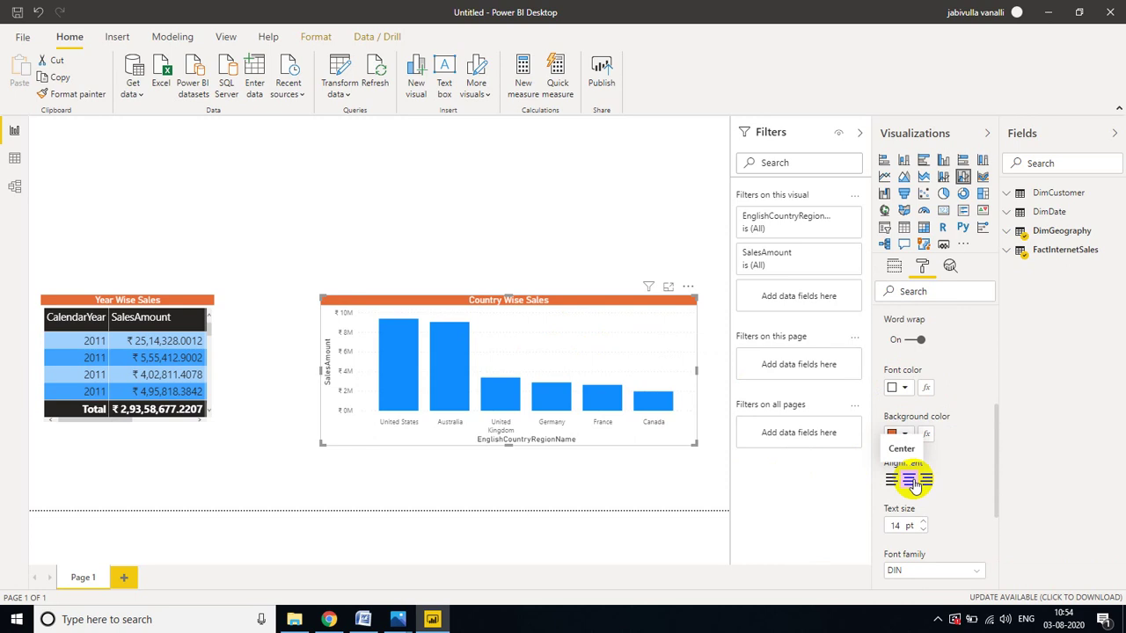
click(451, 216)
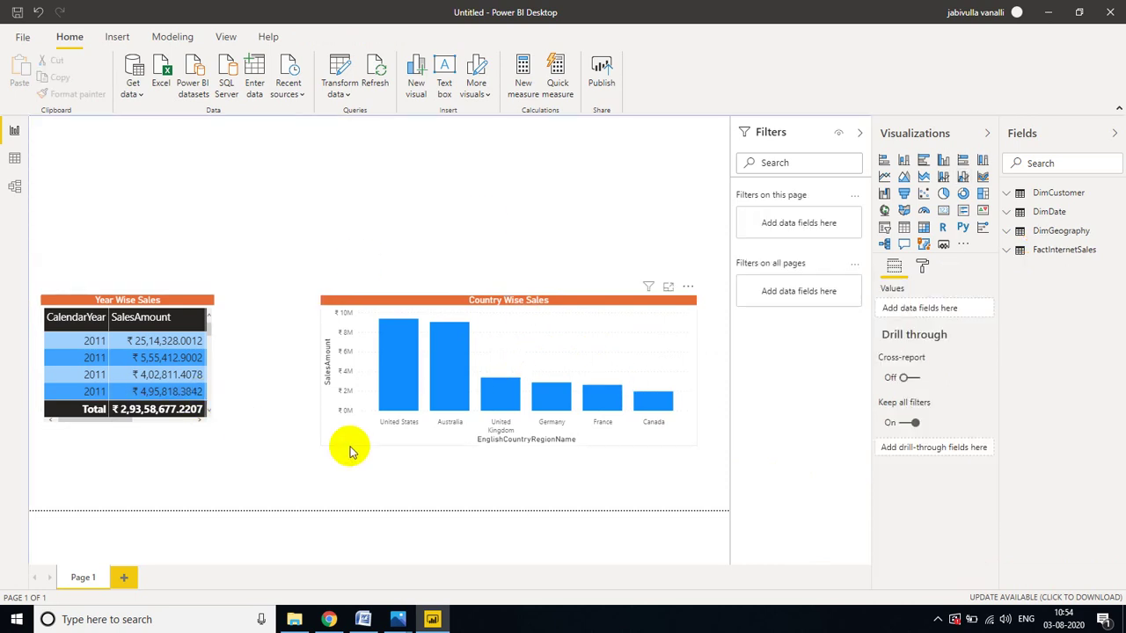
Step: Drag the Country Wise Sales chart left toward the Year Wise Sales table
click(693, 445)
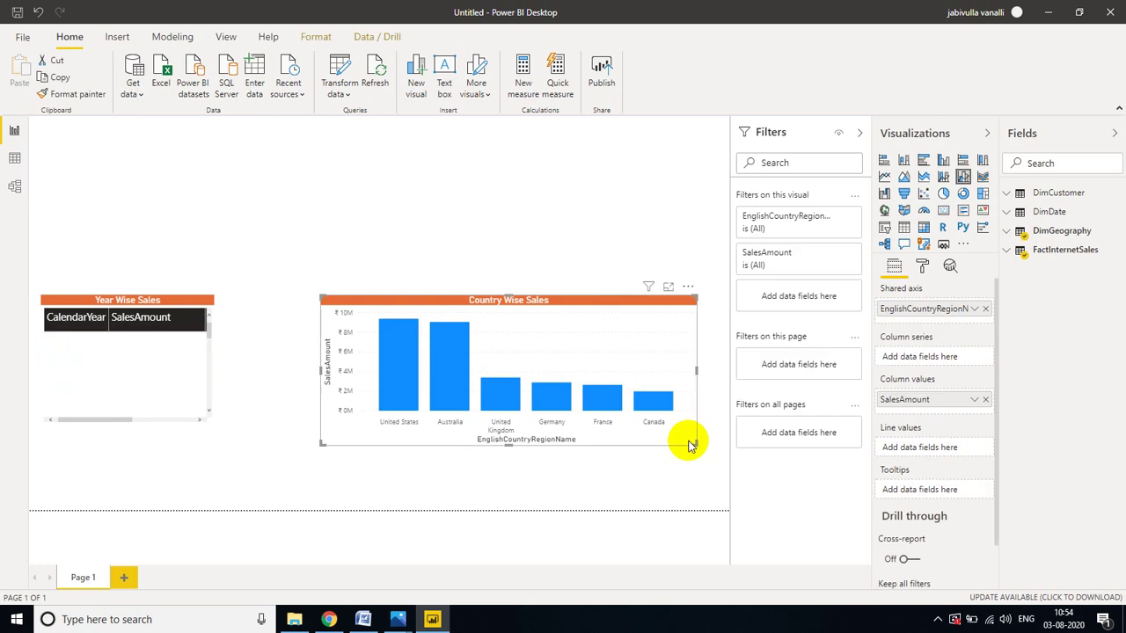
drag(693, 444, 588, 461)
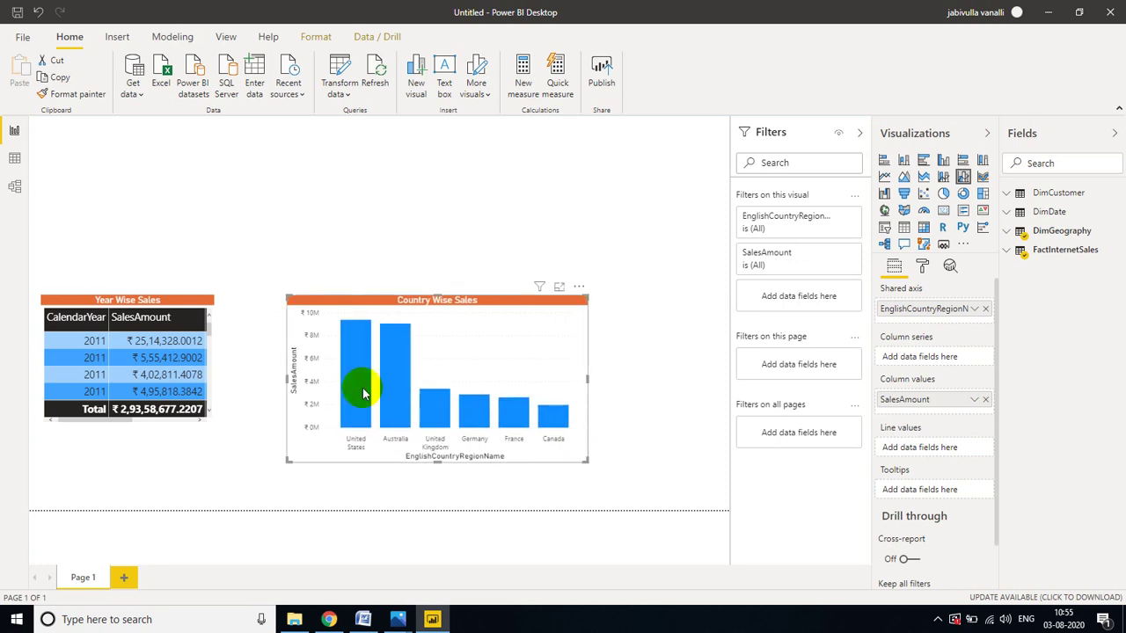
right_click(522, 359)
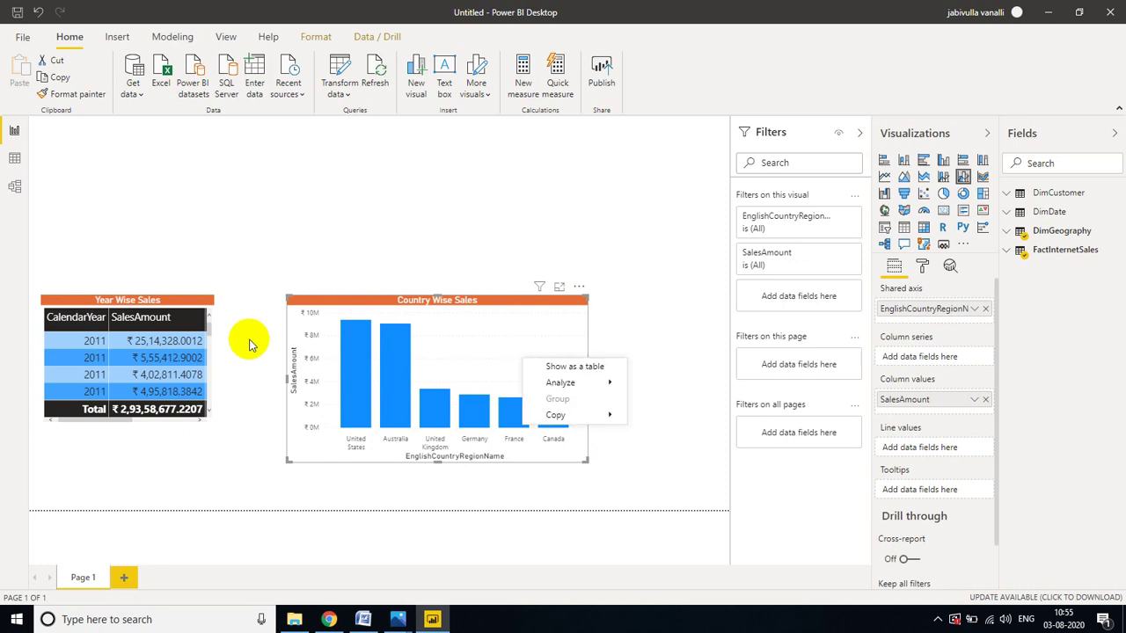
click(552, 167)
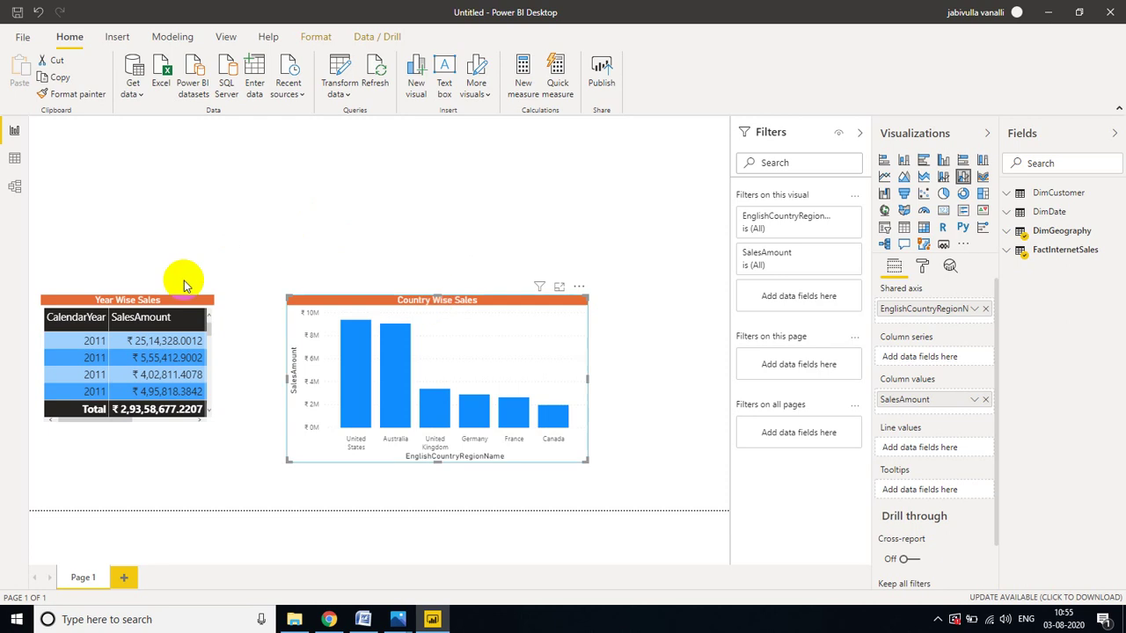
Step: In the Bookmarks pane, add a bookmark named Year Sales
click(220, 40)
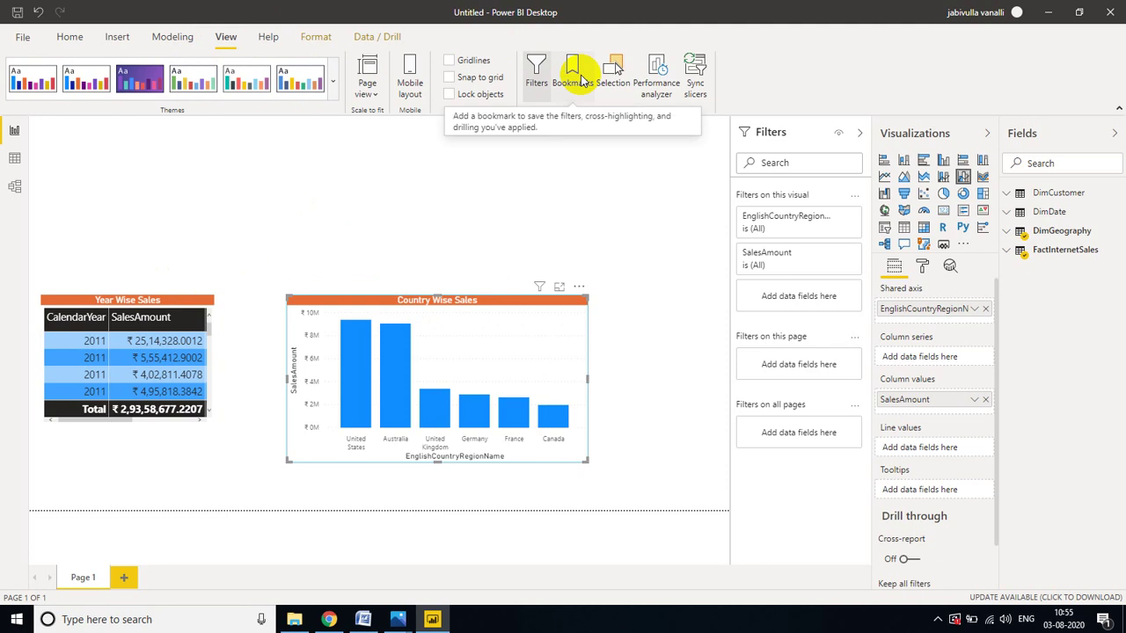
click(576, 78)
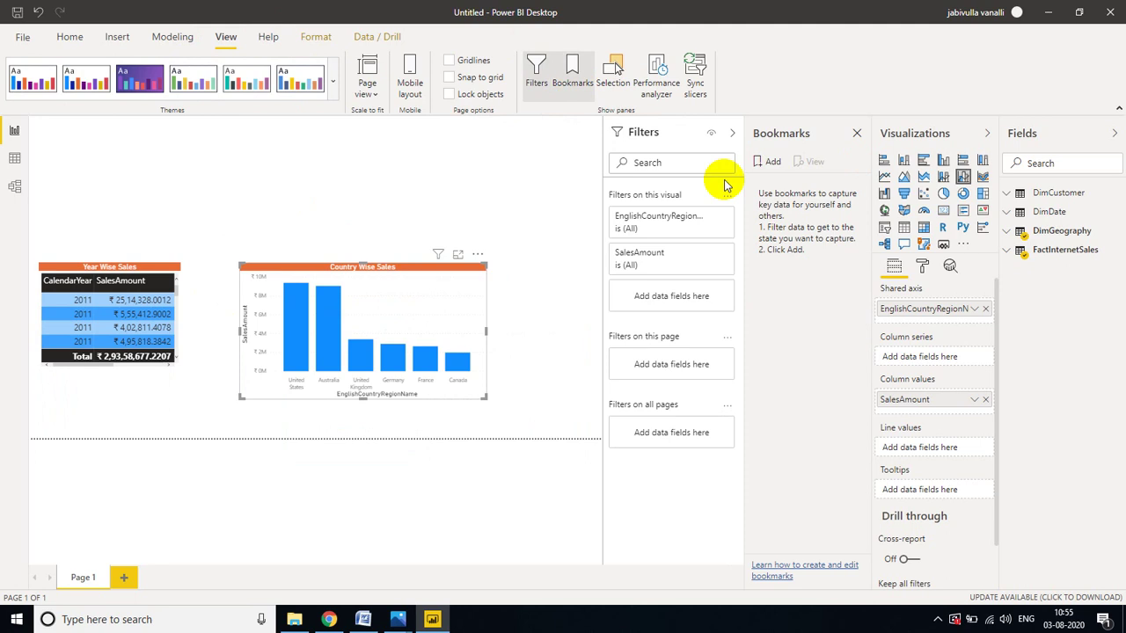
click(765, 162)
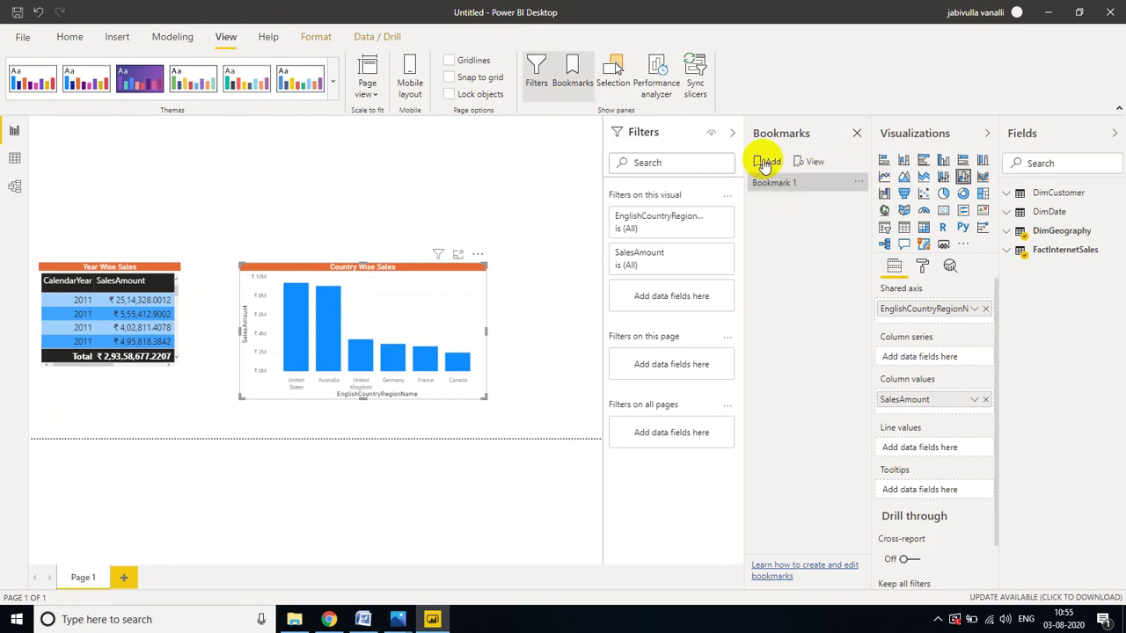
double_click(812, 183)
text(Year Sales)
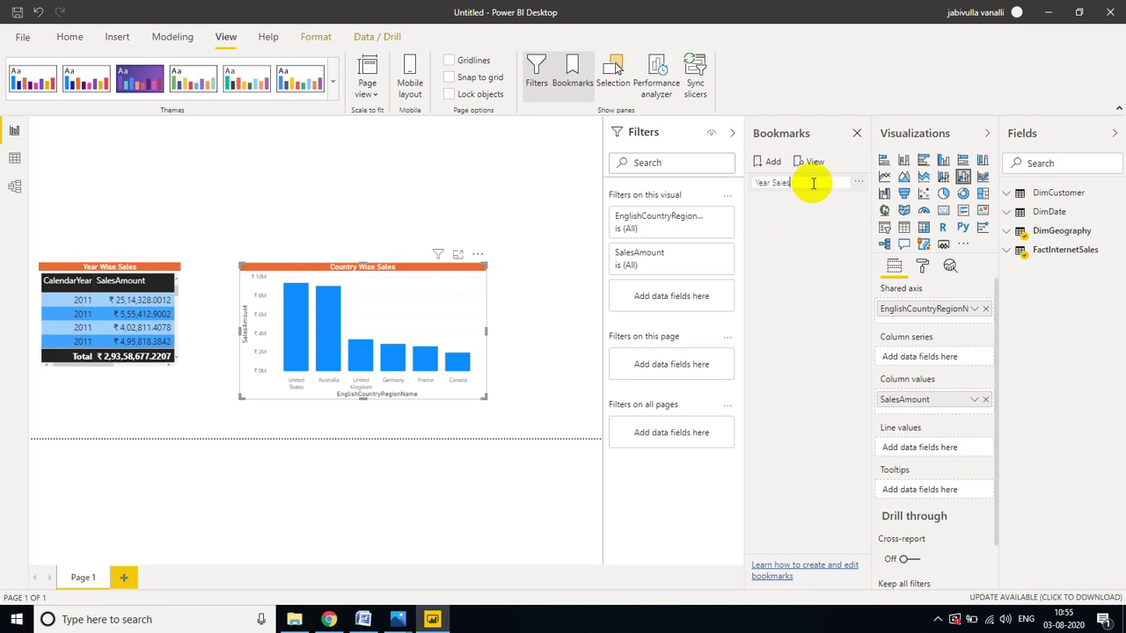
click(784, 229)
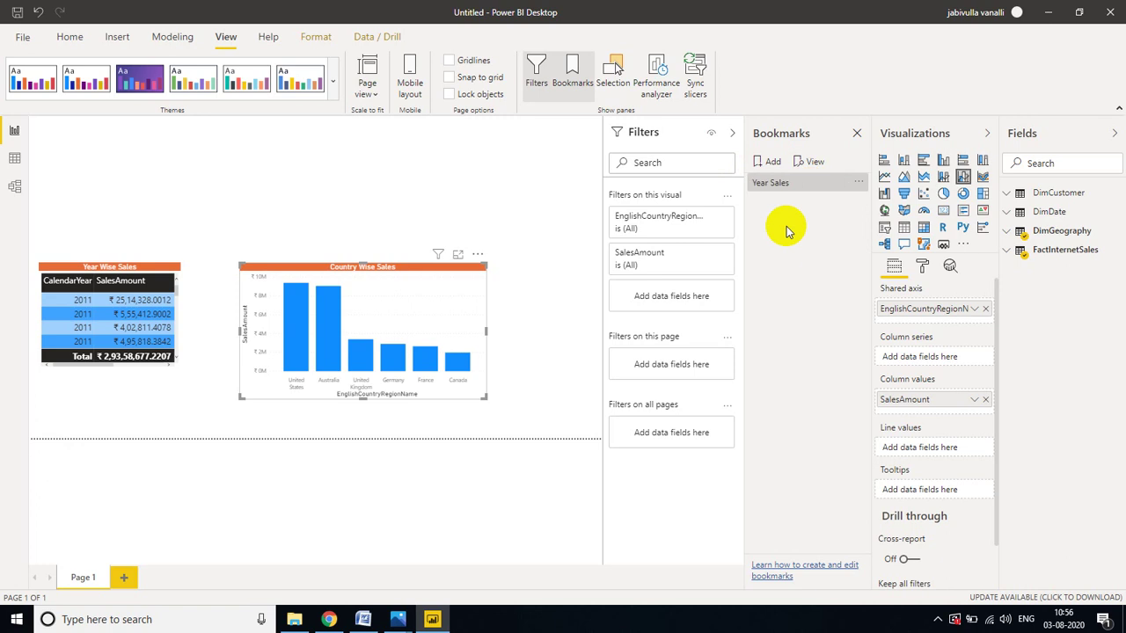
Step: Add a bookmark named Country Sales and show the Selection pane
click(778, 170)
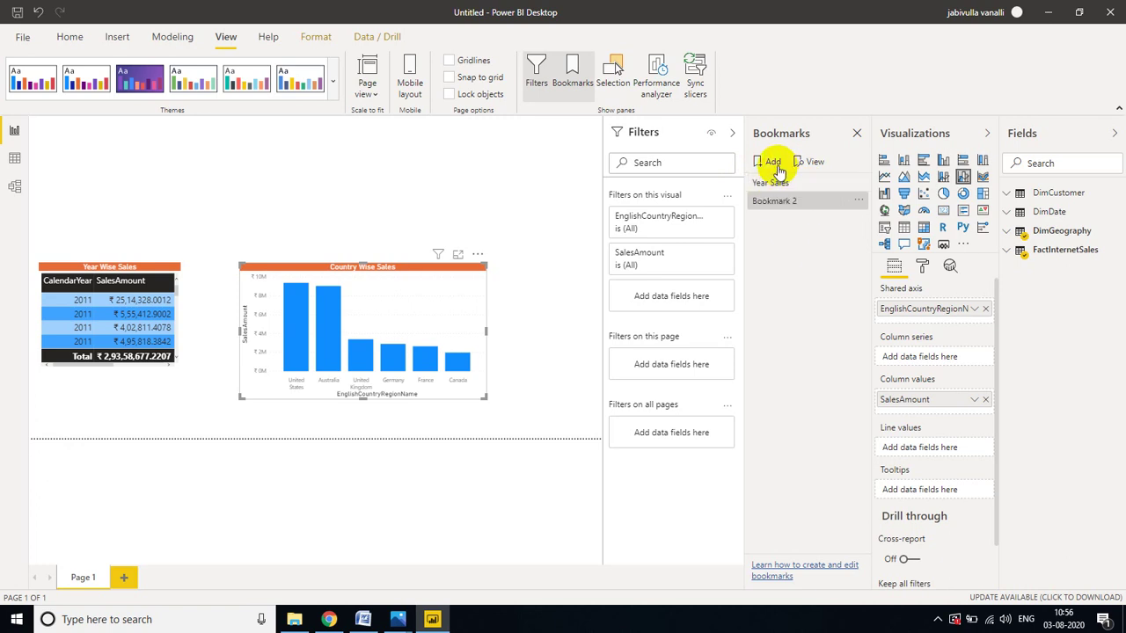
double_click(784, 207)
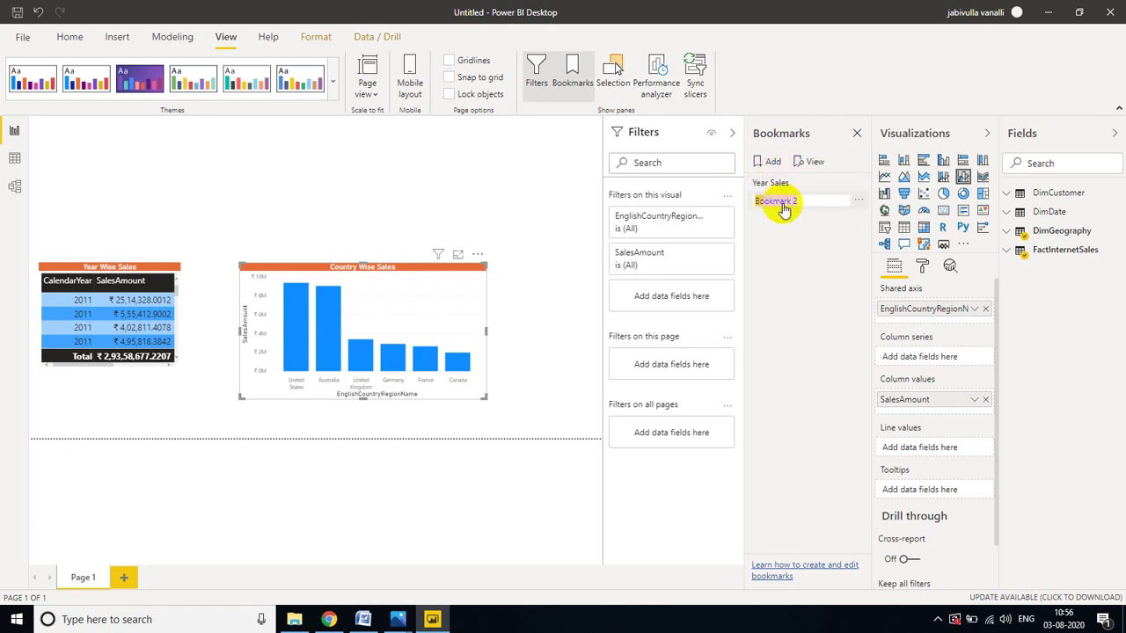
text(Co)
text(untry Sales)
key(Return)
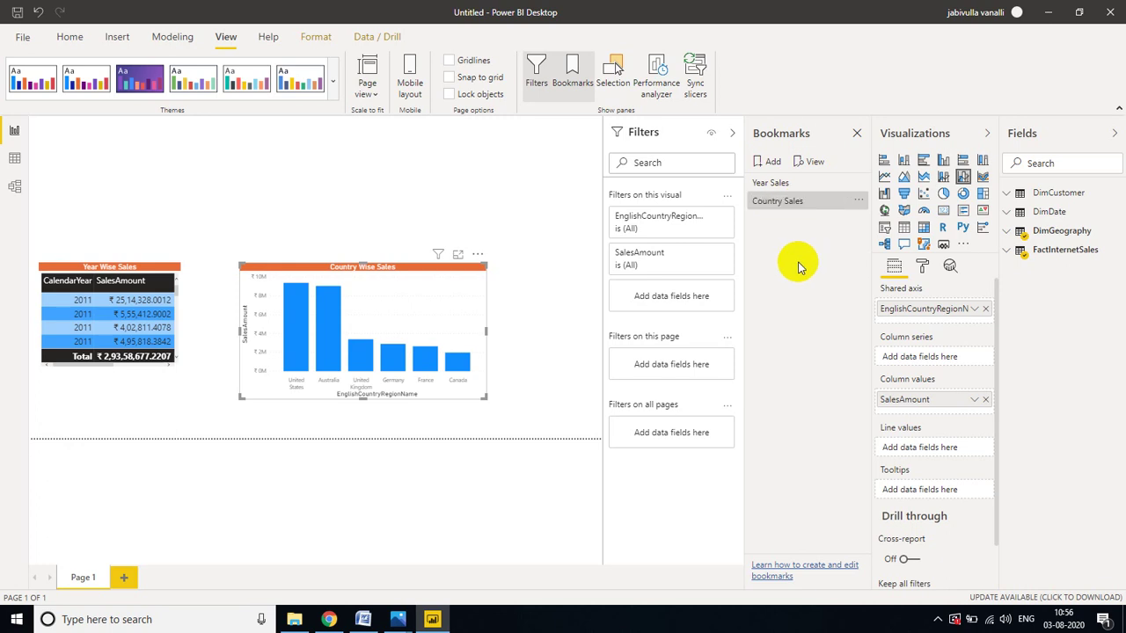
click(611, 82)
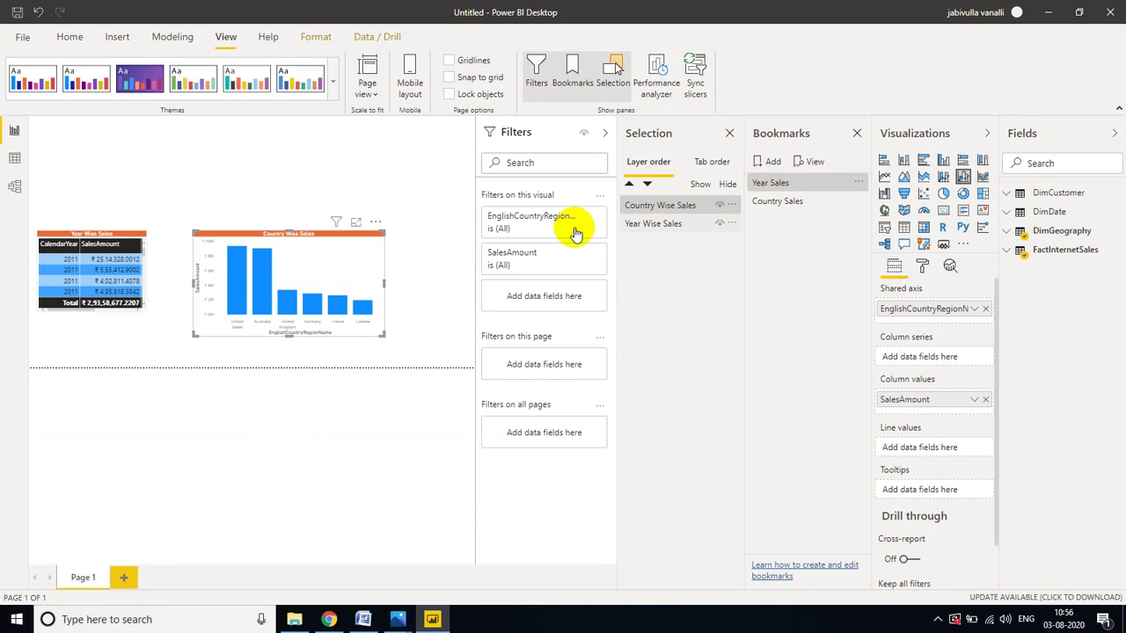
Step: Hide the country chart and update the Year Sales bookmark to show only the table
click(779, 209)
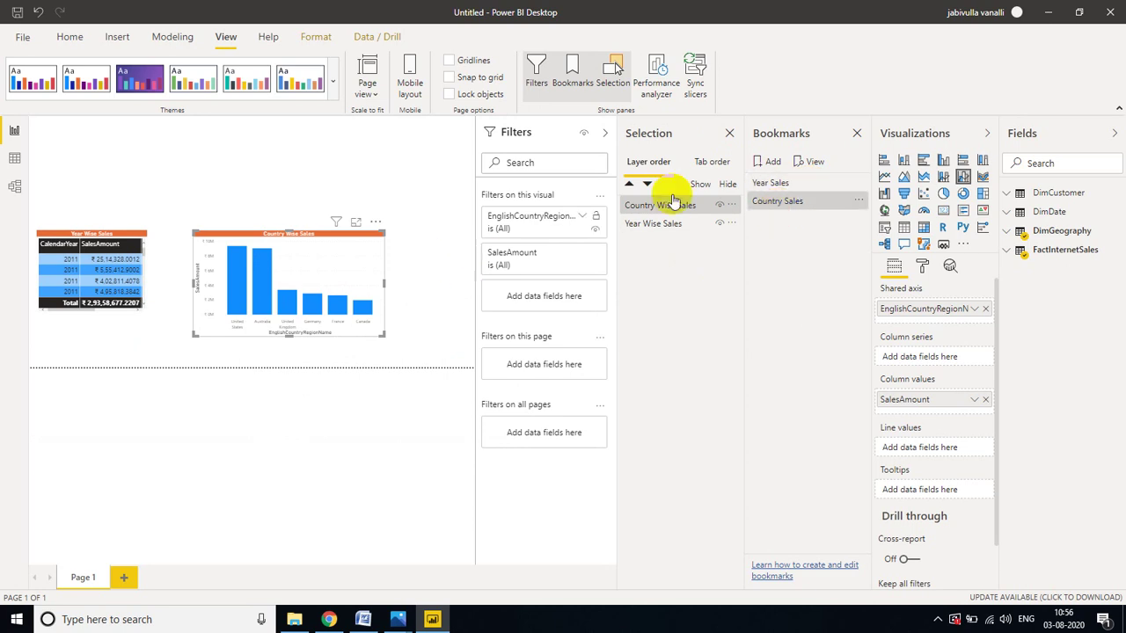
click(771, 187)
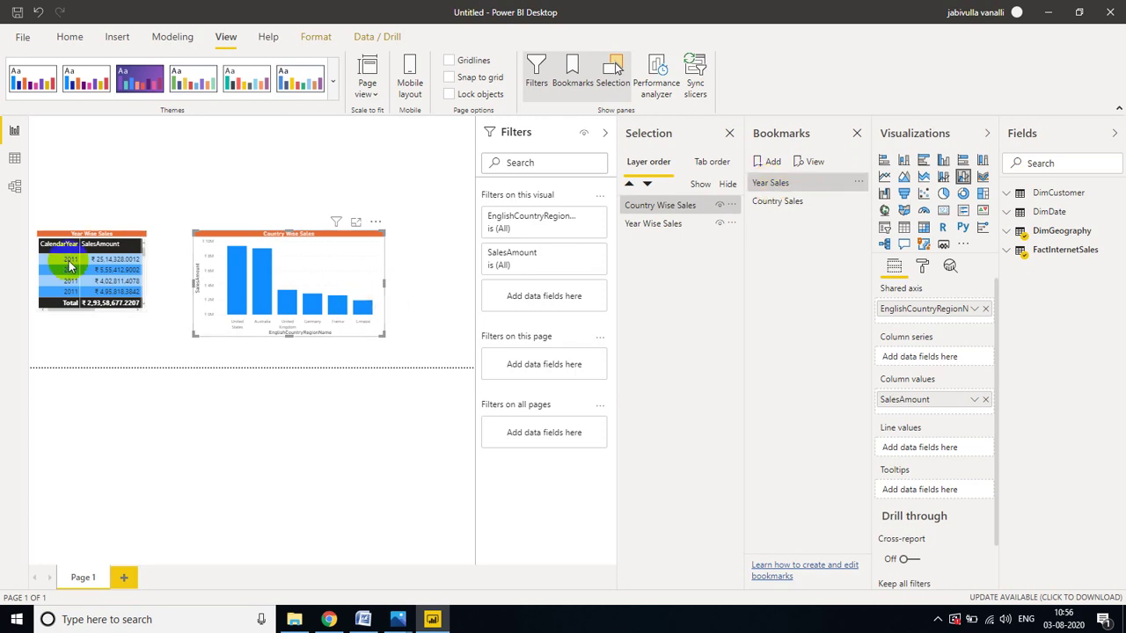
click(720, 206)
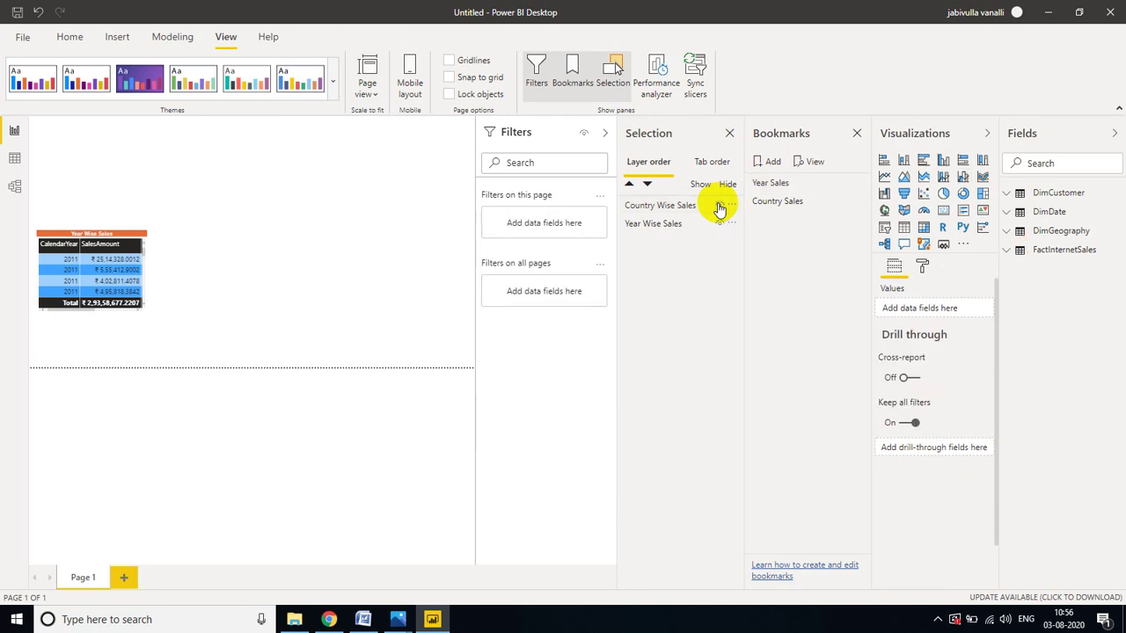
right_click(802, 188)
click(837, 190)
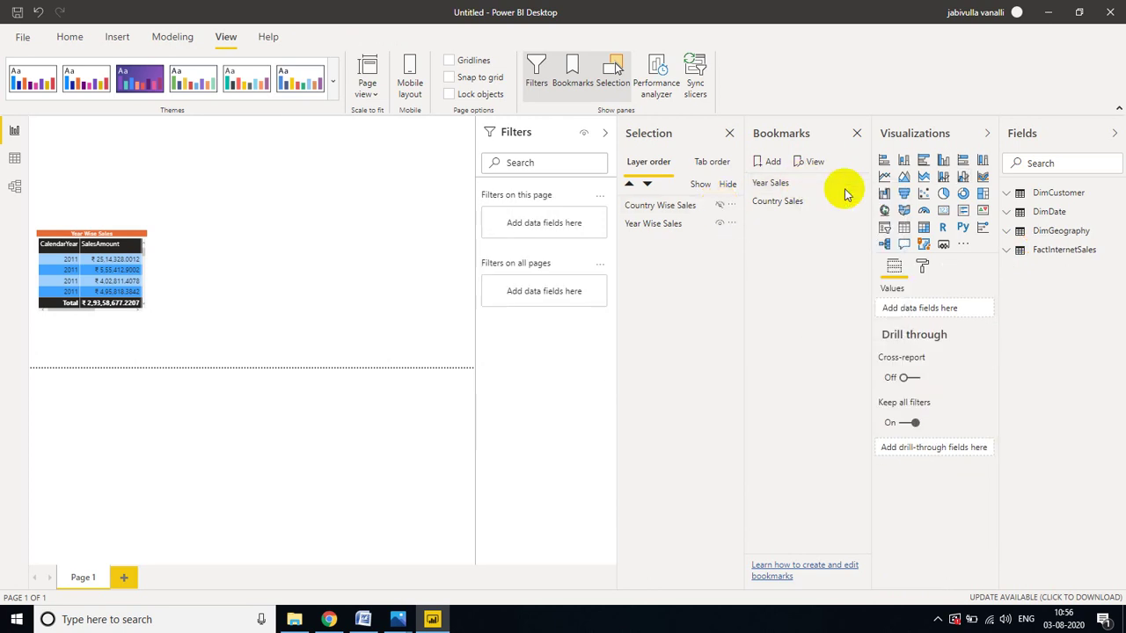
Step: Hide the year table, update Country Sales to the chart only, and test both bookmarks
click(777, 205)
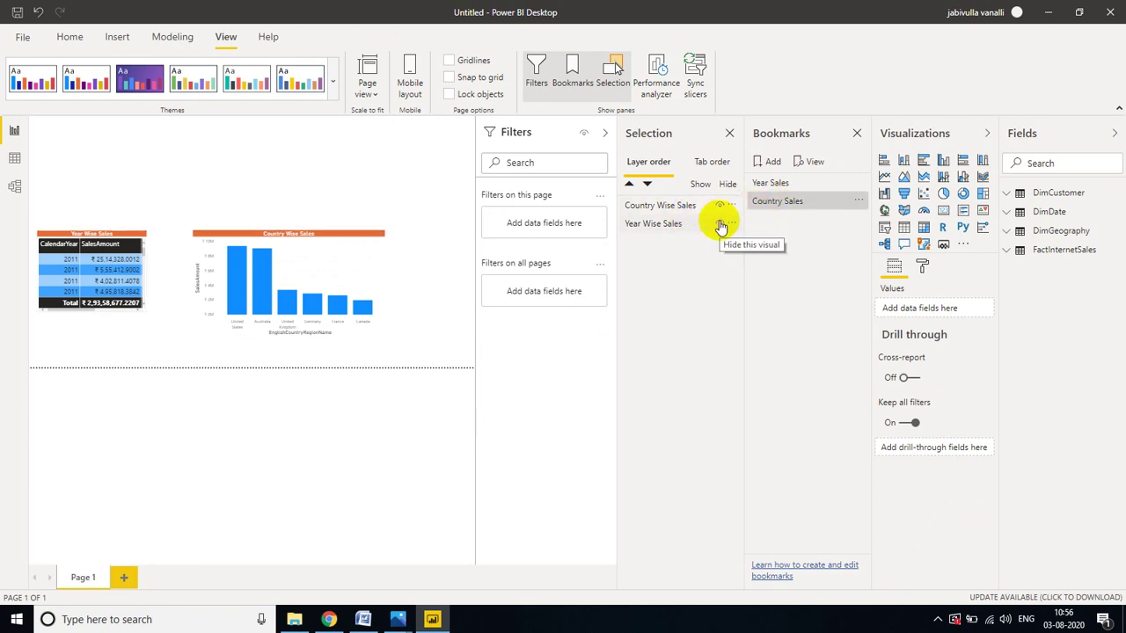
click(719, 226)
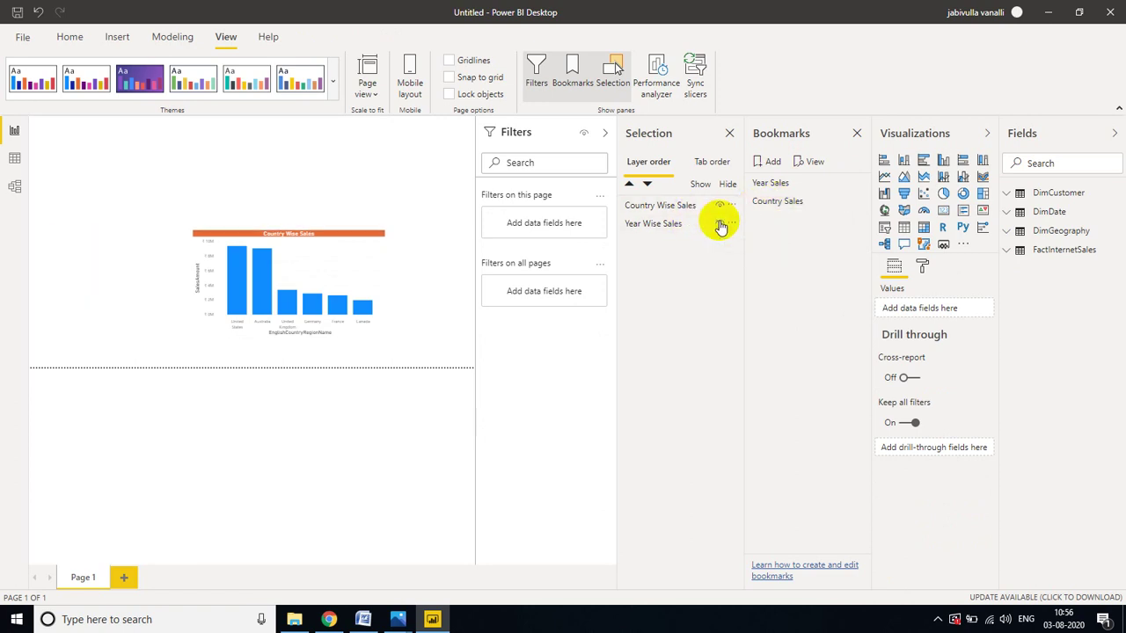
right_click(795, 200)
click(832, 204)
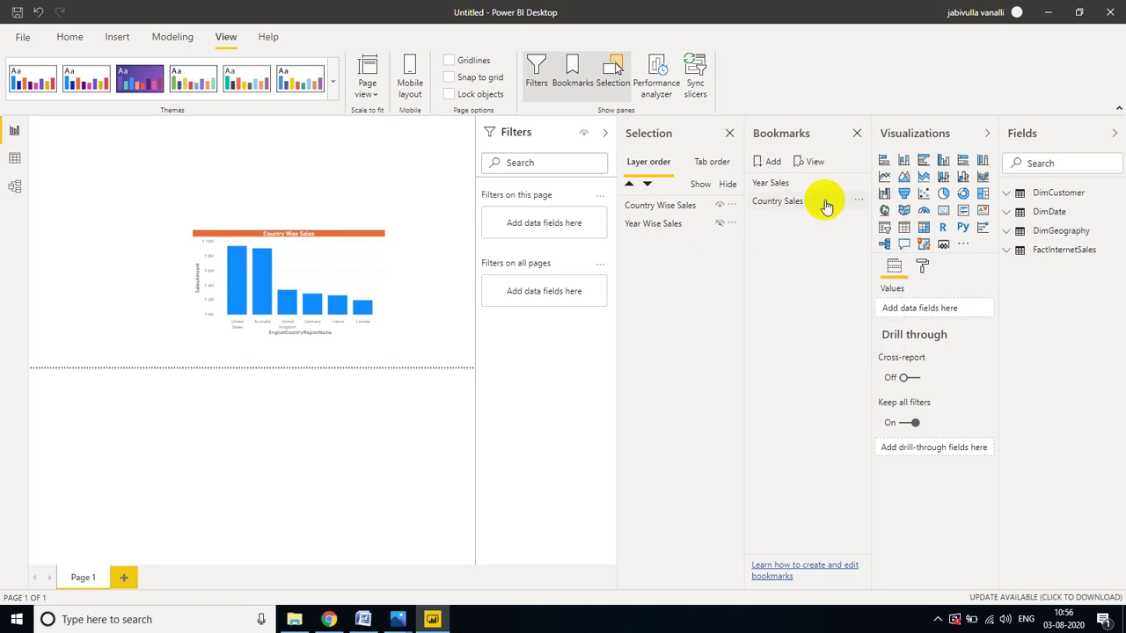
click(771, 185)
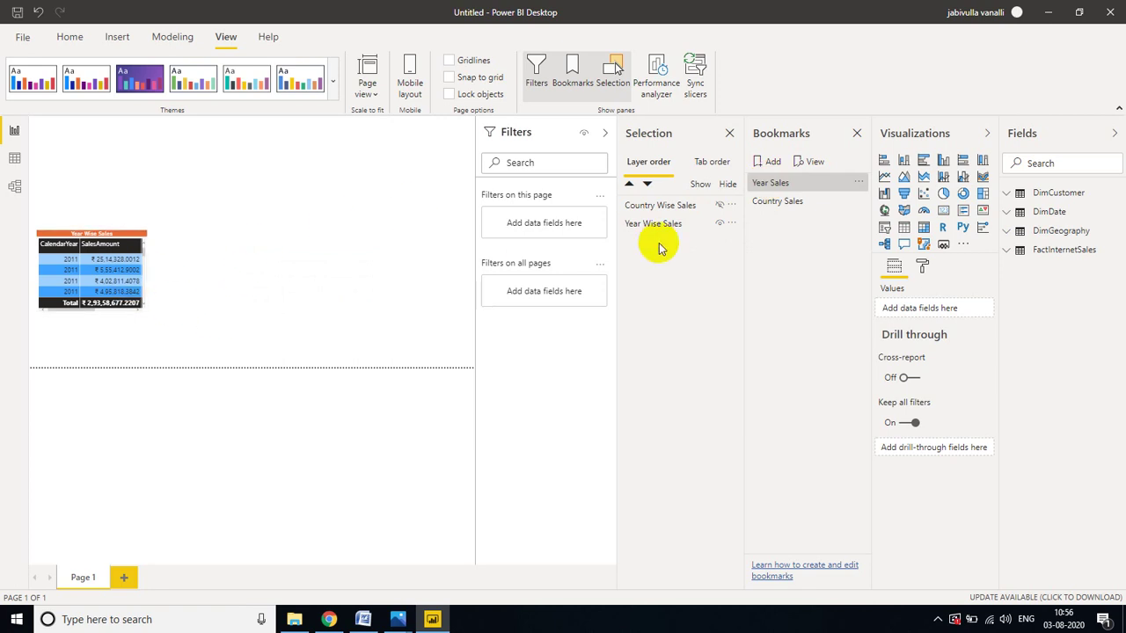
click(774, 204)
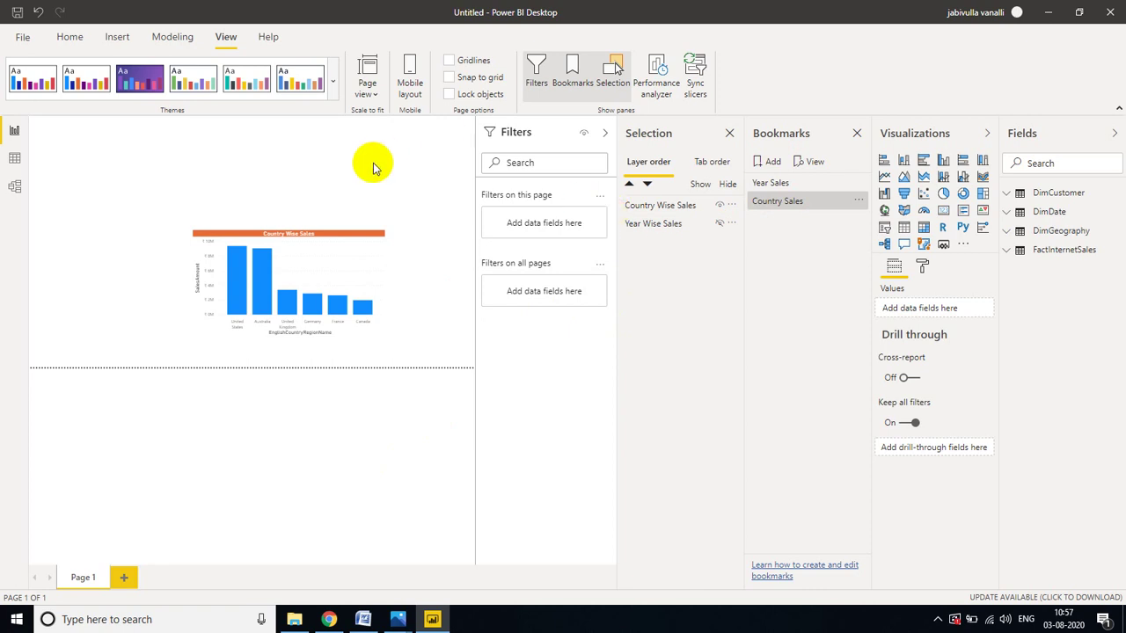
Step: Close the Selection and Bookmarks panes and place a blank button at the page's top-left
click(730, 135)
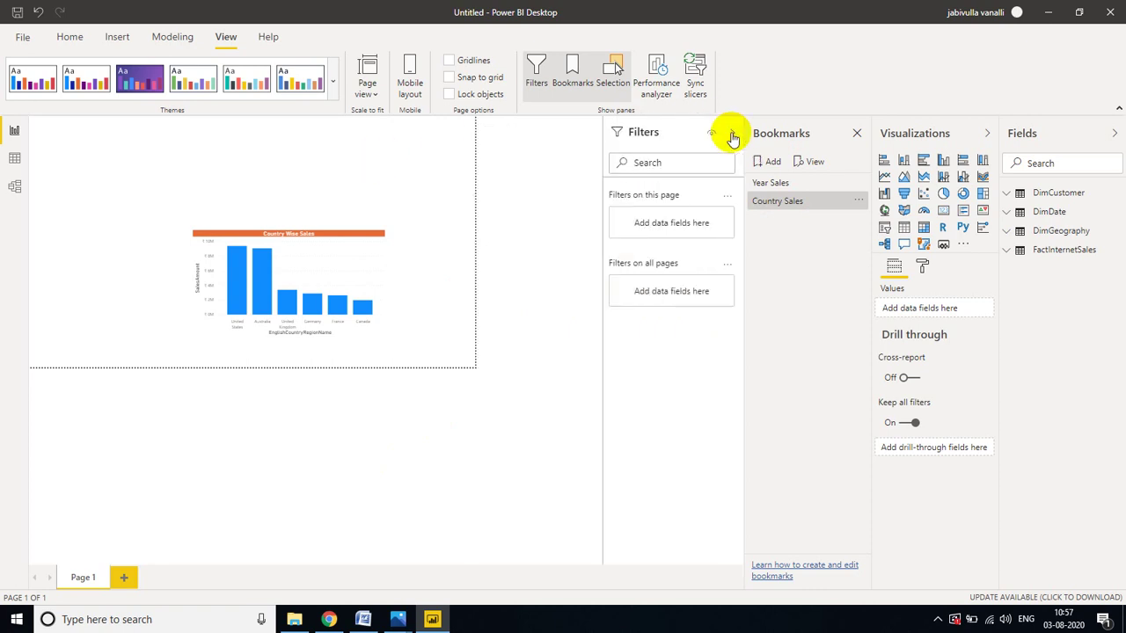
click(853, 134)
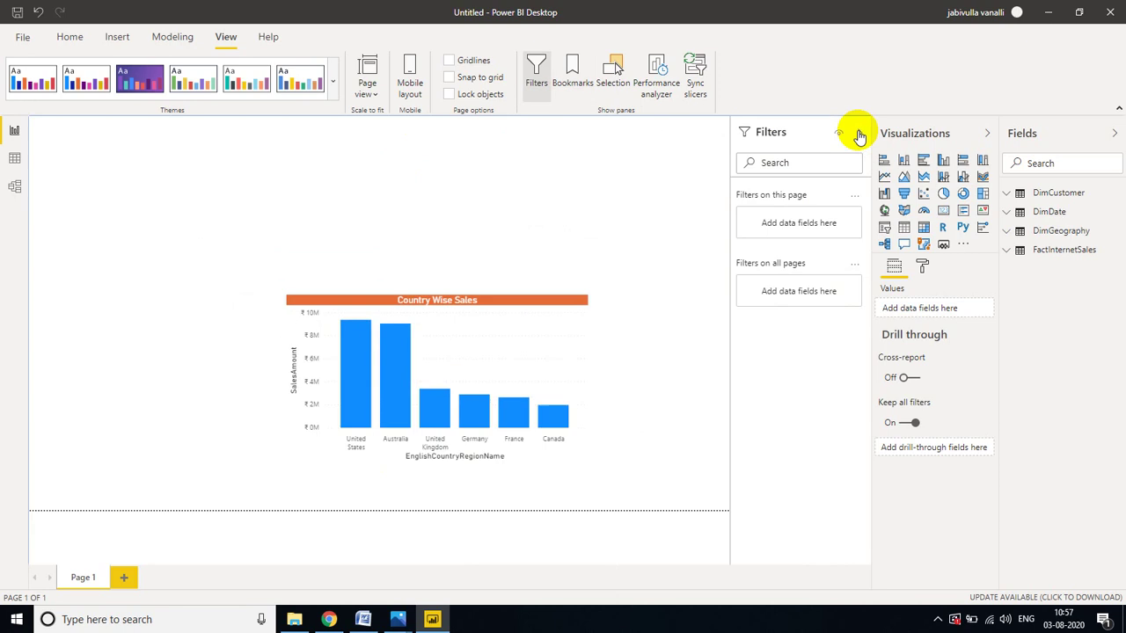
click(123, 37)
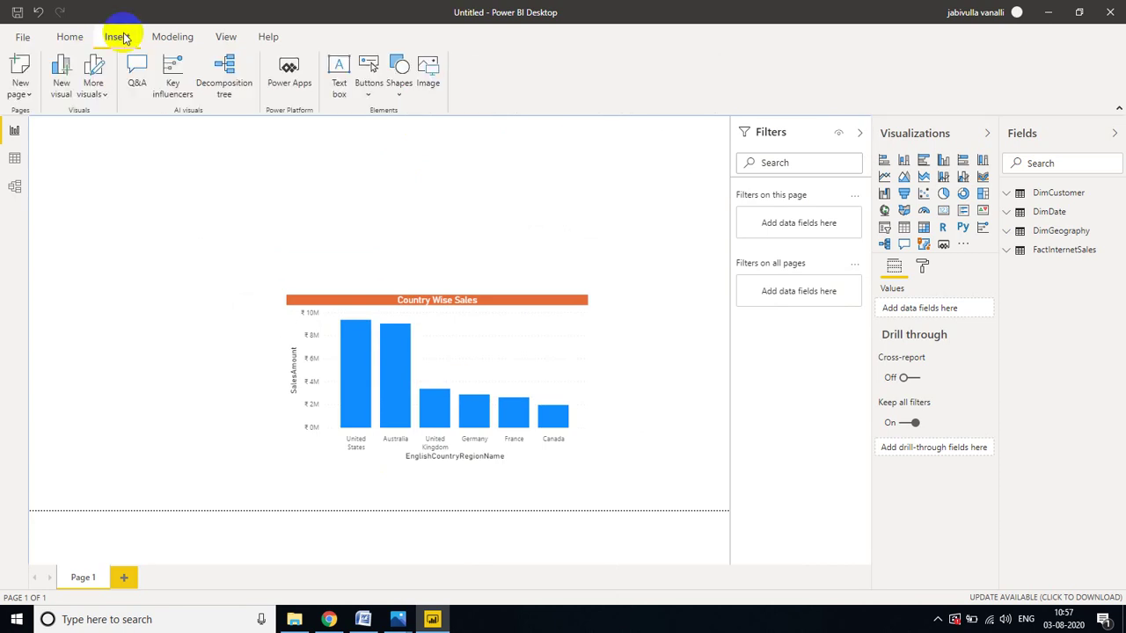
click(375, 92)
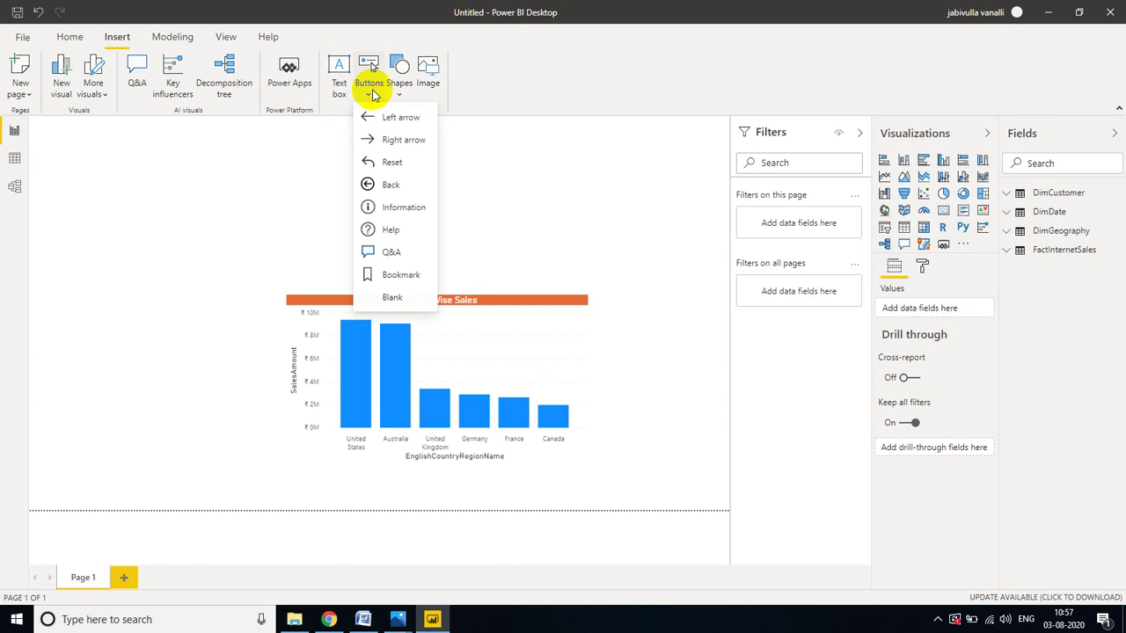
click(390, 297)
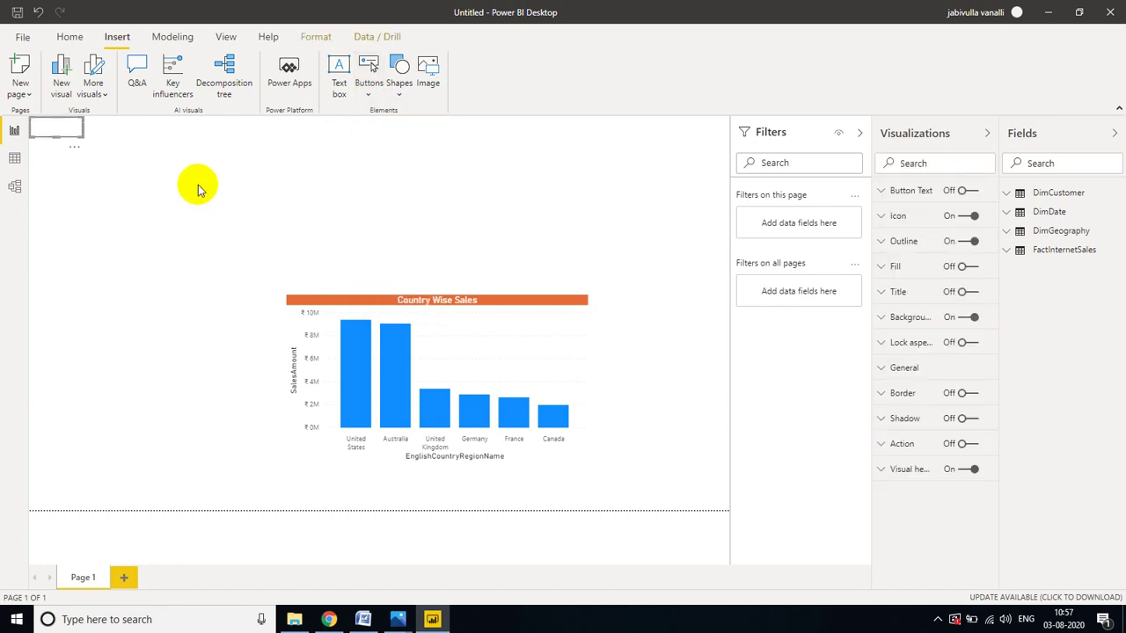
drag(79, 134, 179, 190)
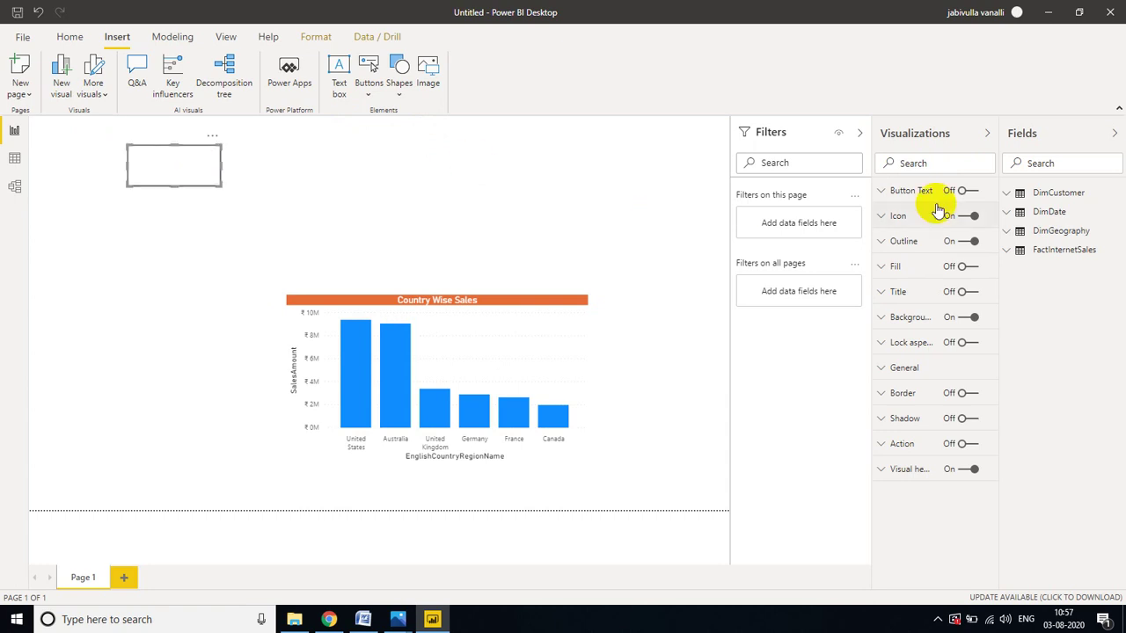
Step: Turn on the button text and label it Year Wise Sales in blue 14 pt
click(971, 191)
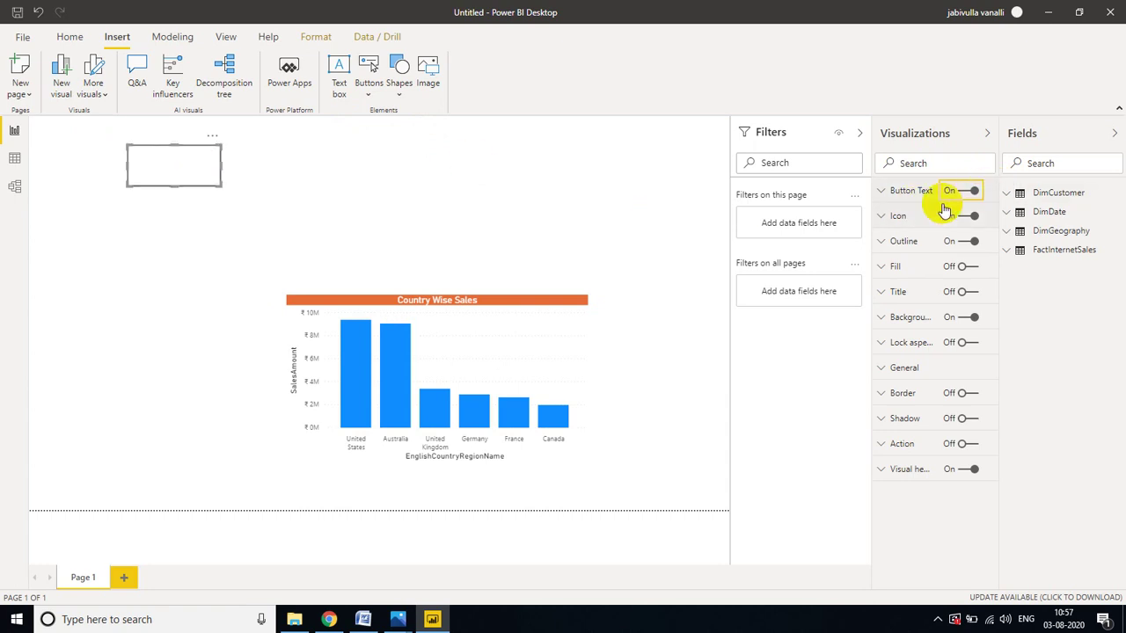
click(876, 190)
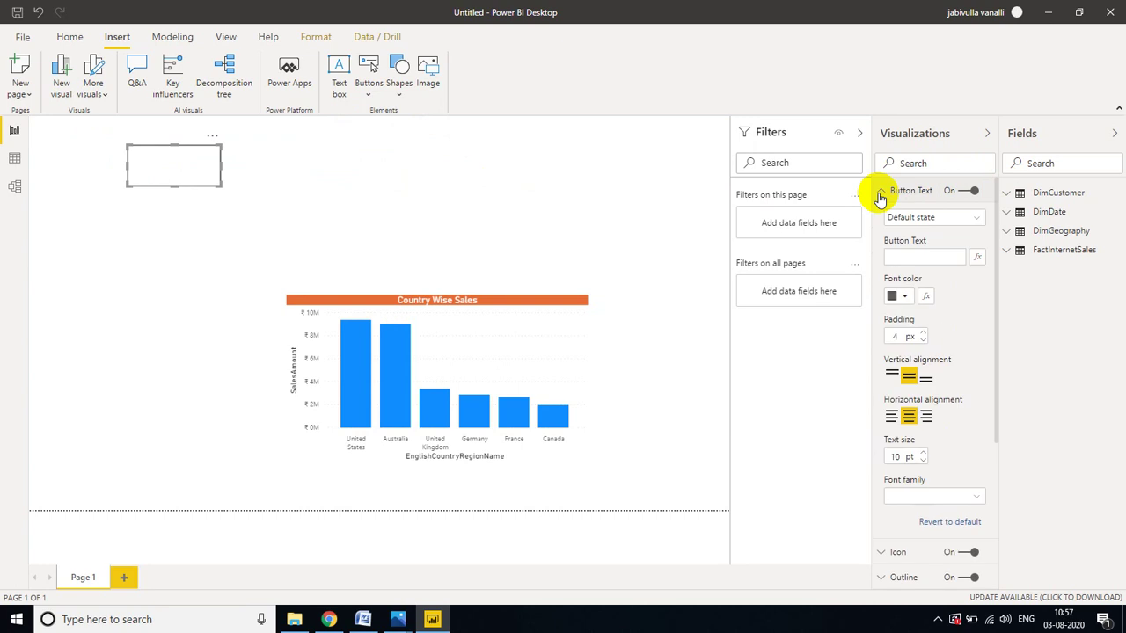
click(910, 255)
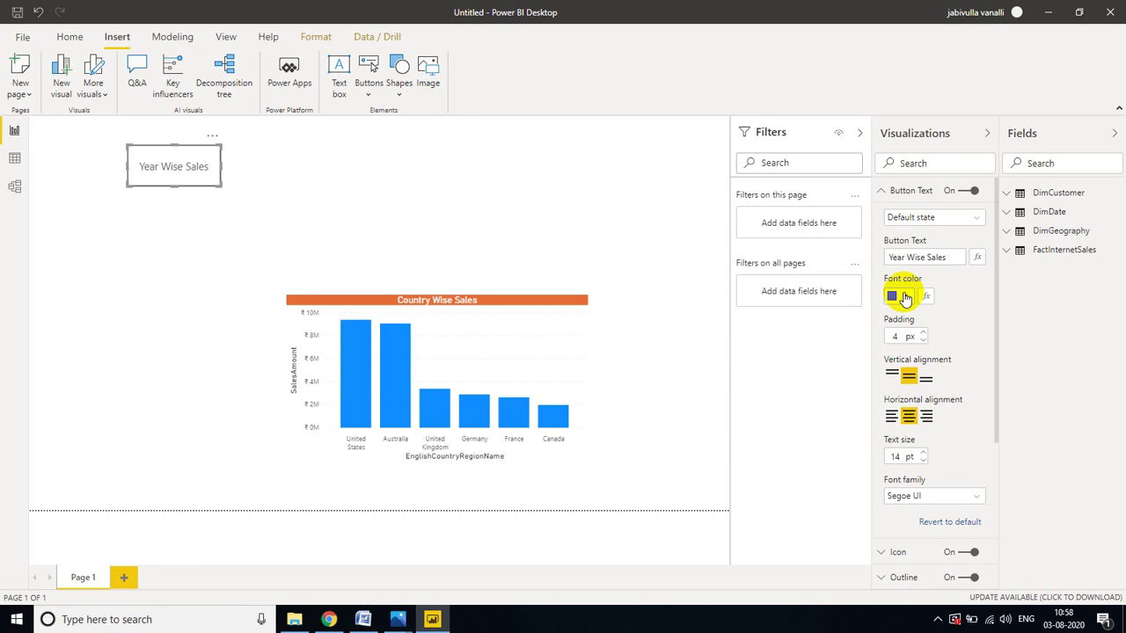
click(903, 298)
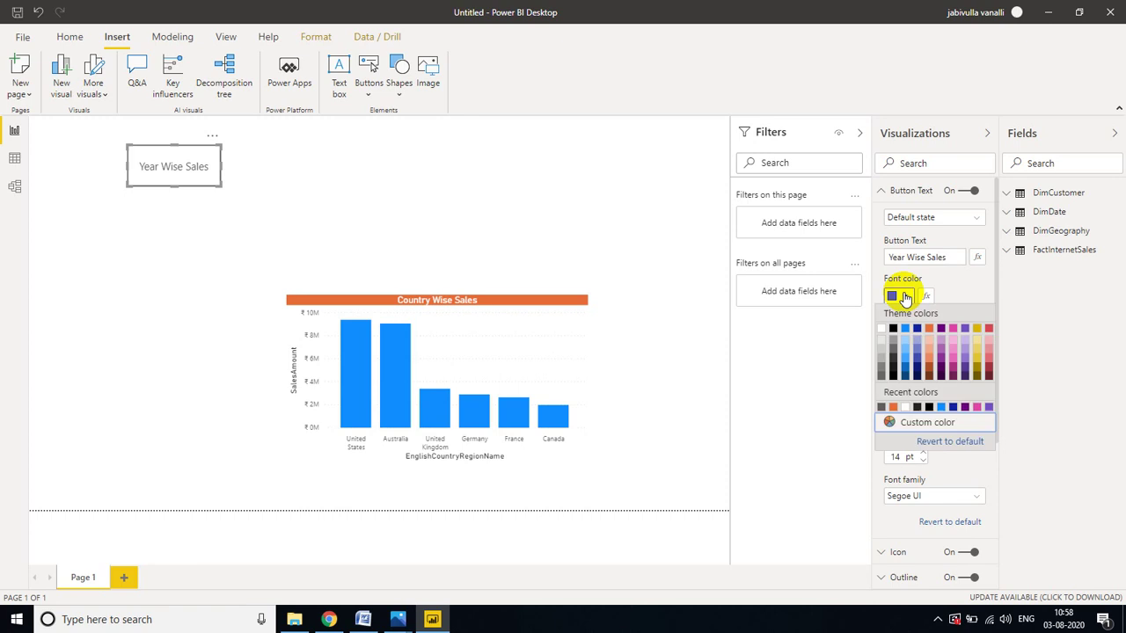
click(918, 355)
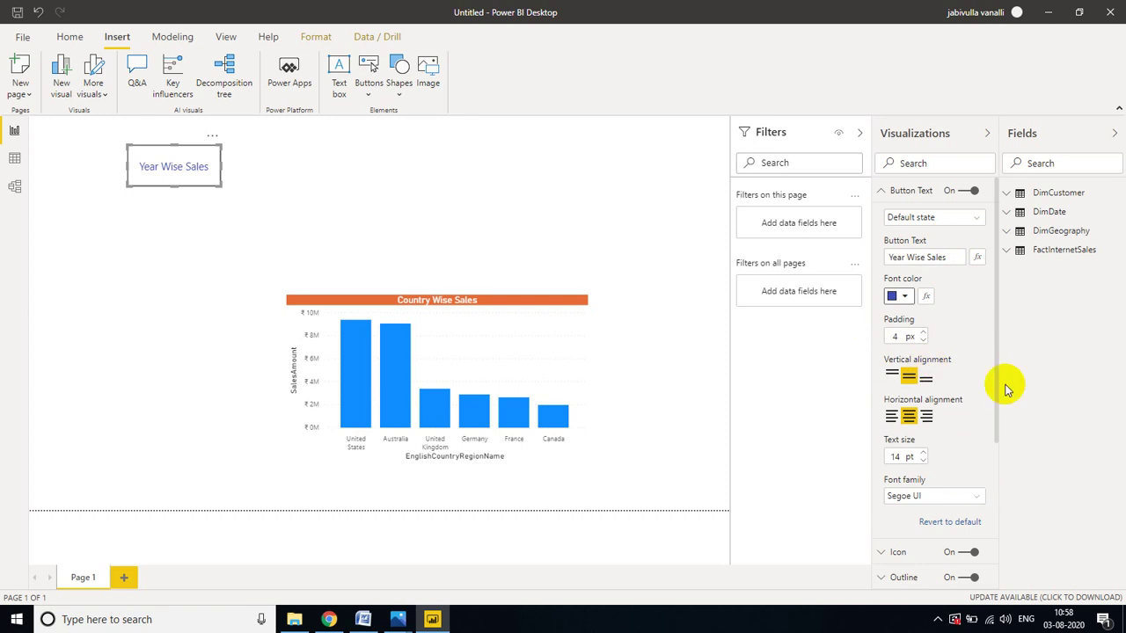
click(882, 190)
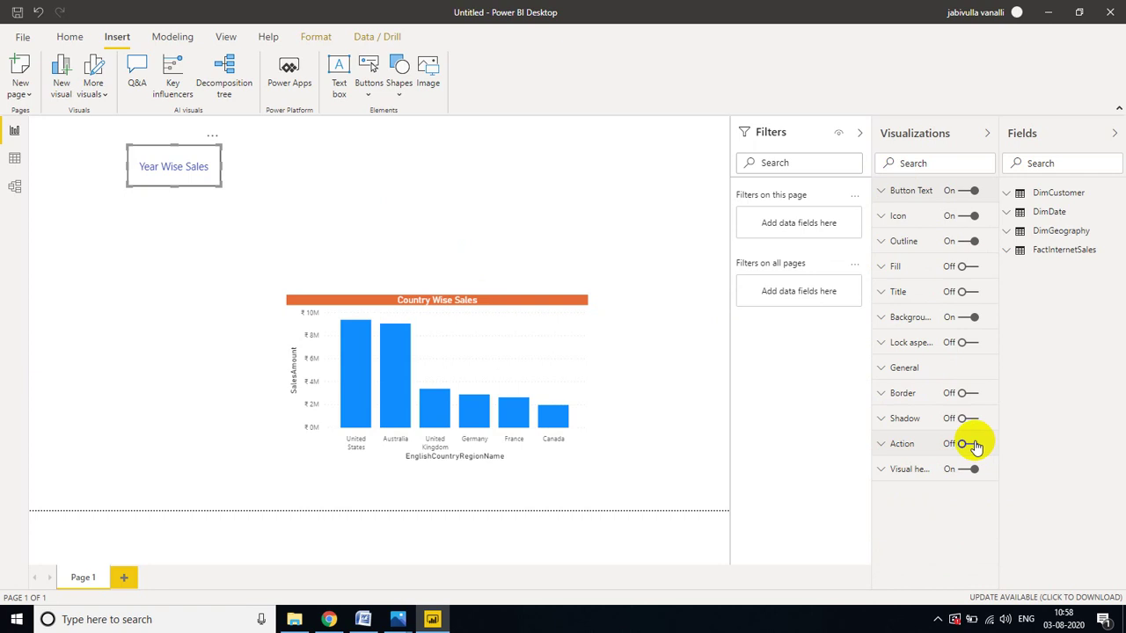
click(886, 446)
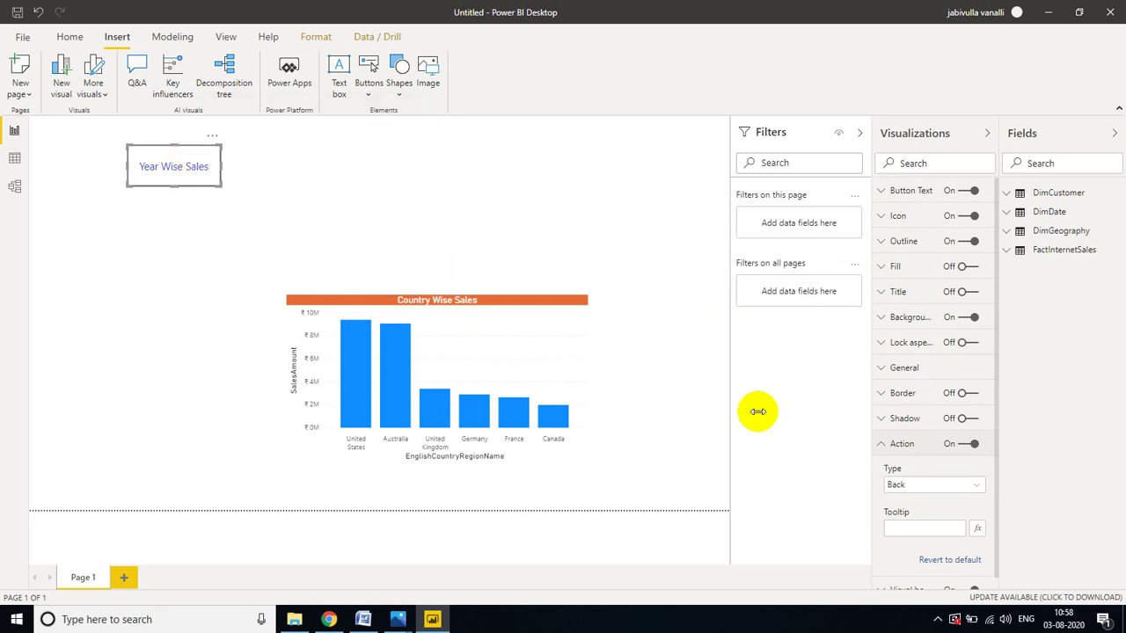
click(939, 485)
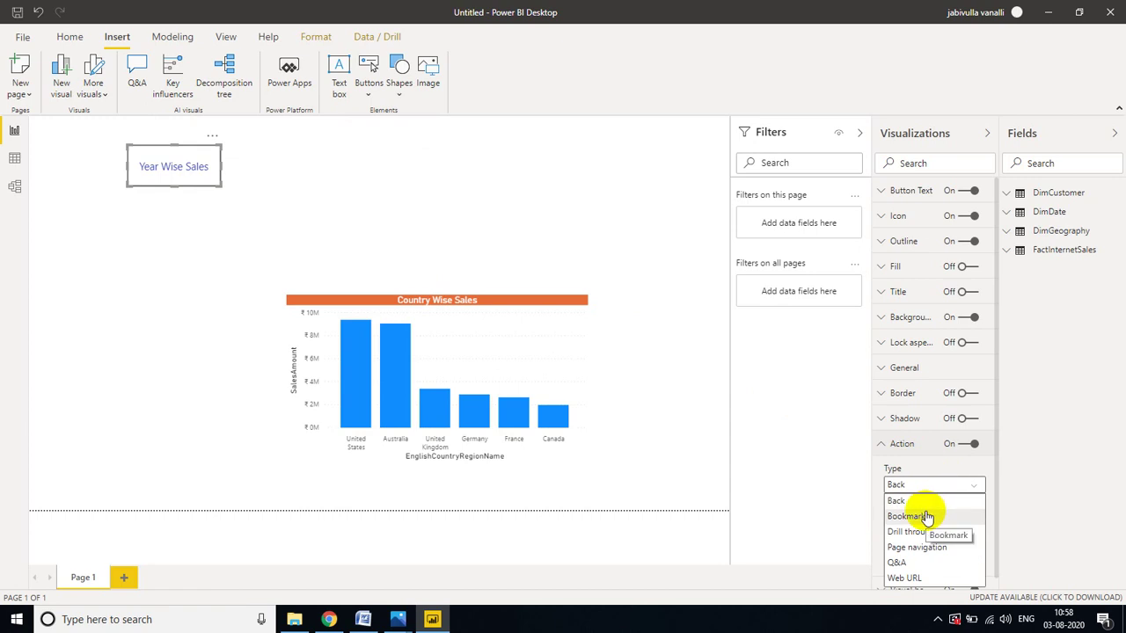
click(926, 517)
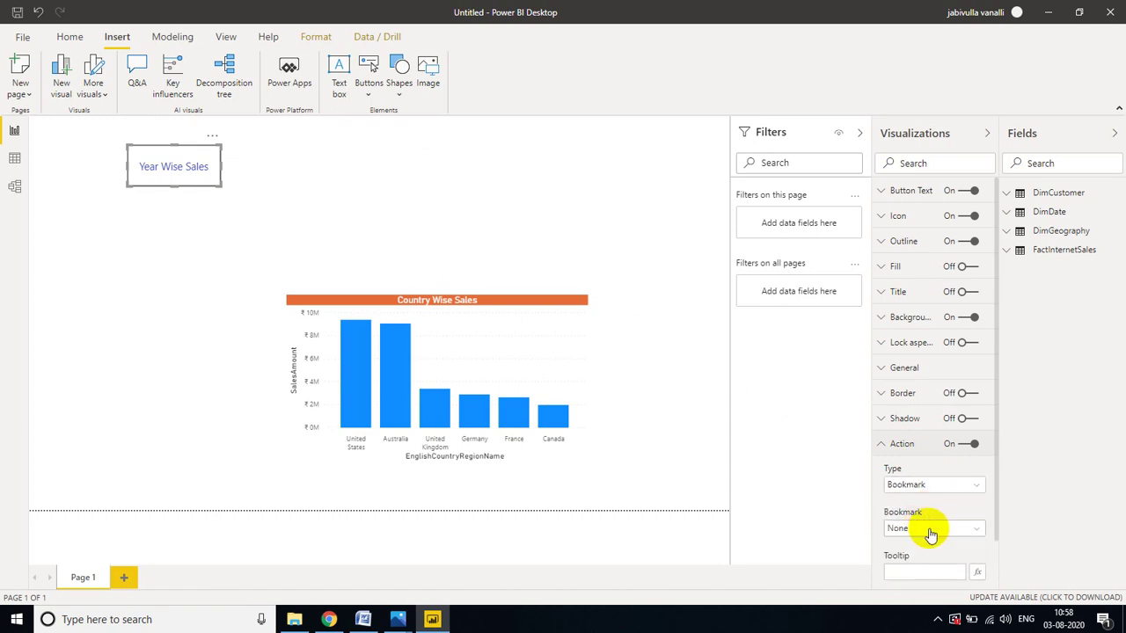
click(931, 529)
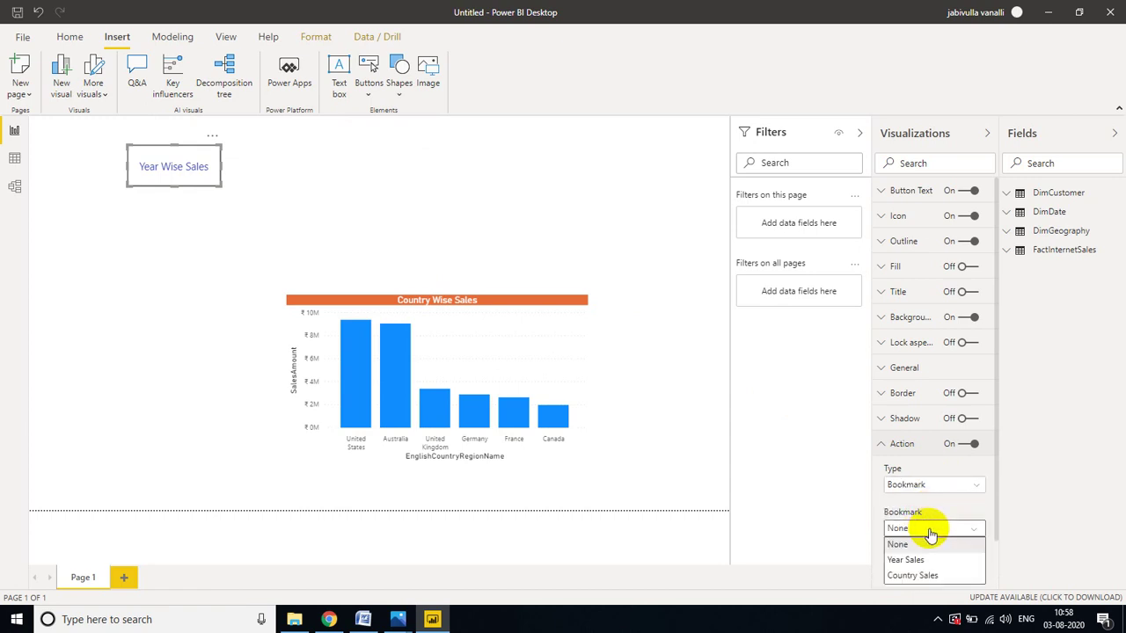
click(892, 561)
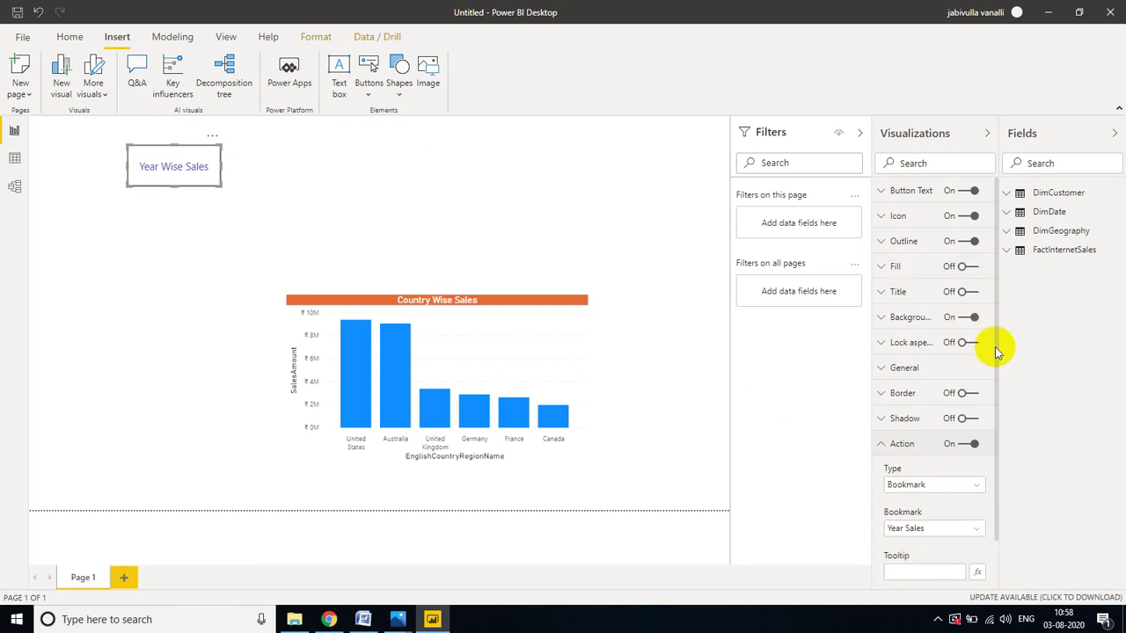
scroll(993, 395, down, 1)
scroll(992, 457, up, 1)
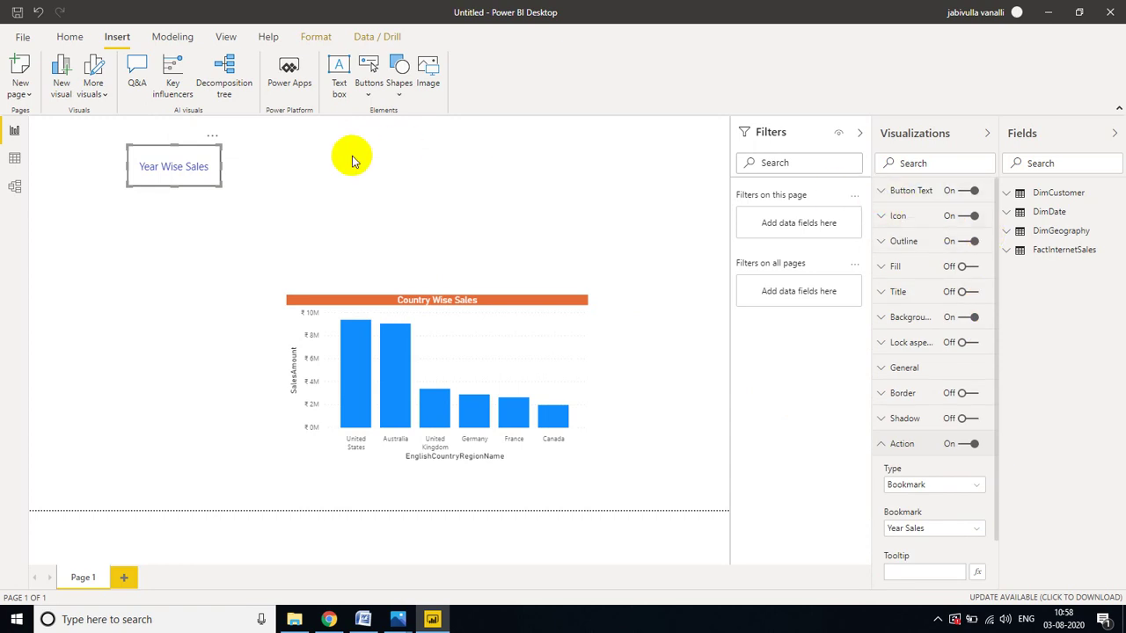
click(264, 145)
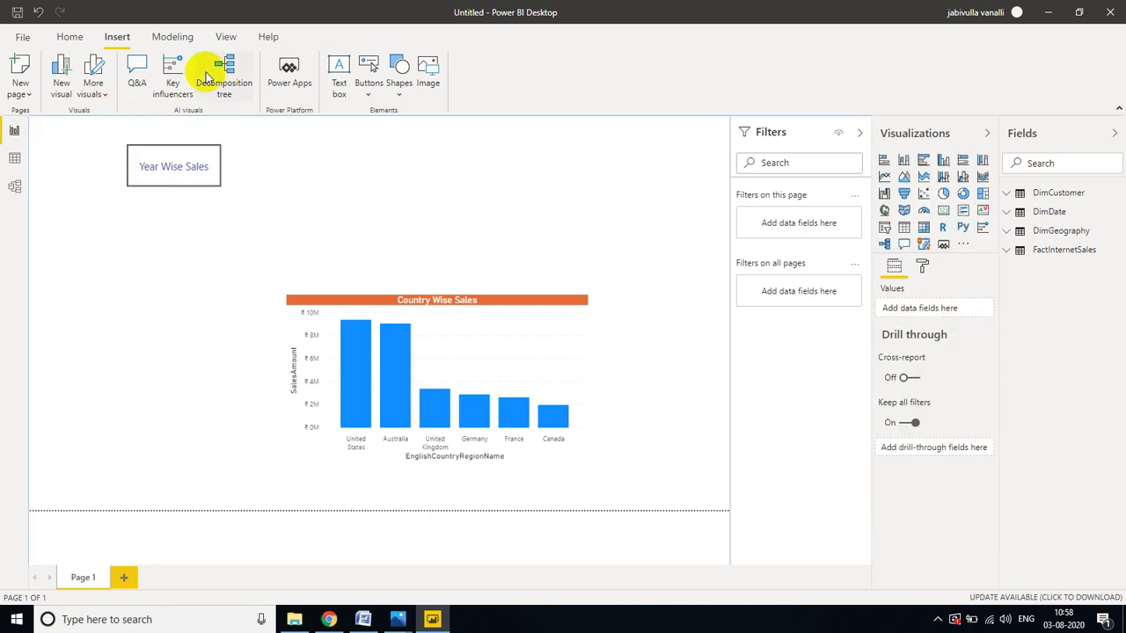
click(120, 36)
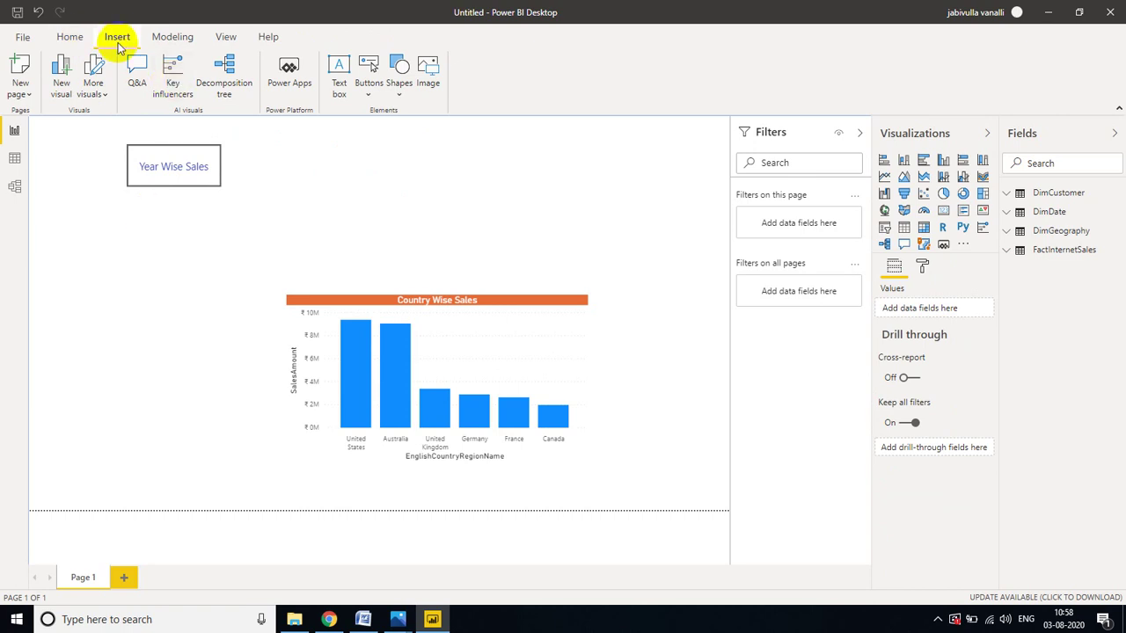
Step: Insert a blank button to the right of the Year Wise Sales button
click(360, 91)
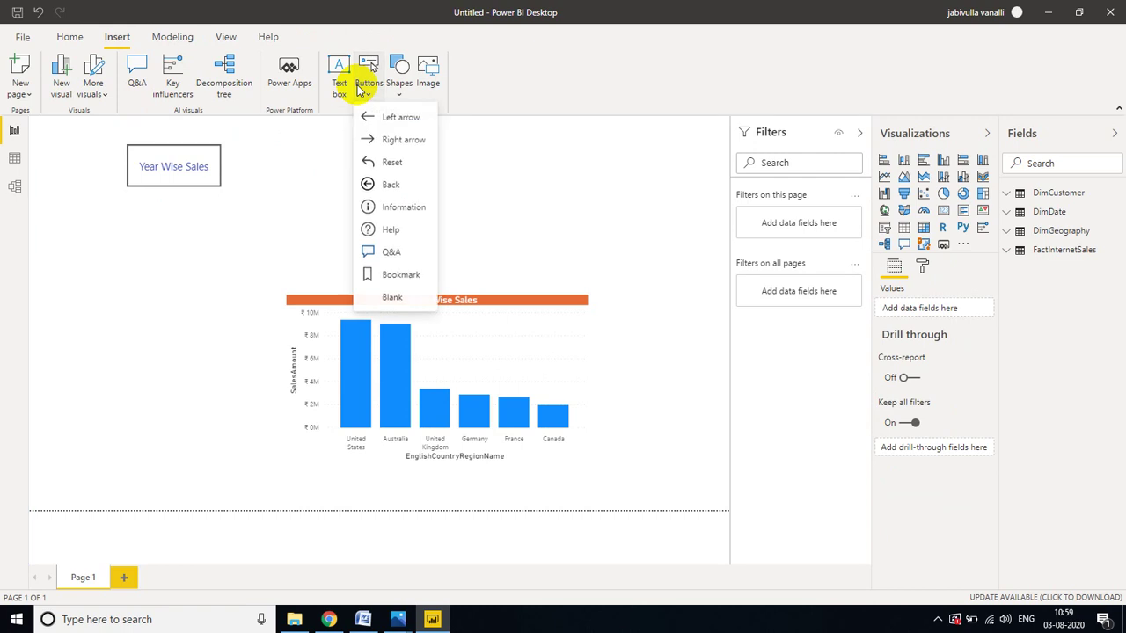
click(398, 304)
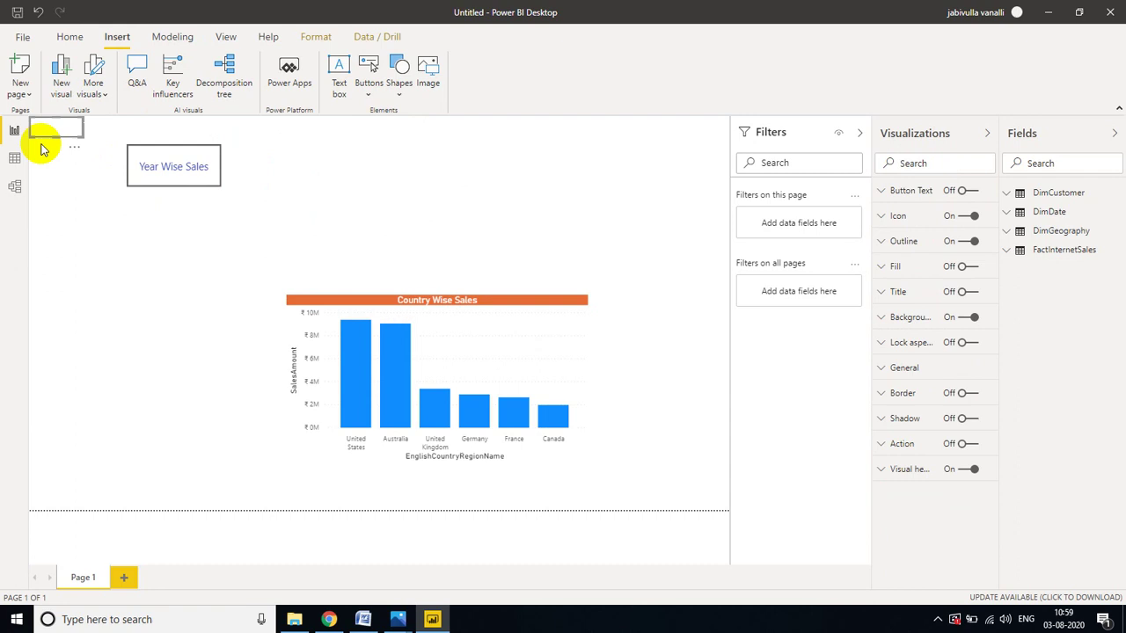
drag(48, 126, 371, 186)
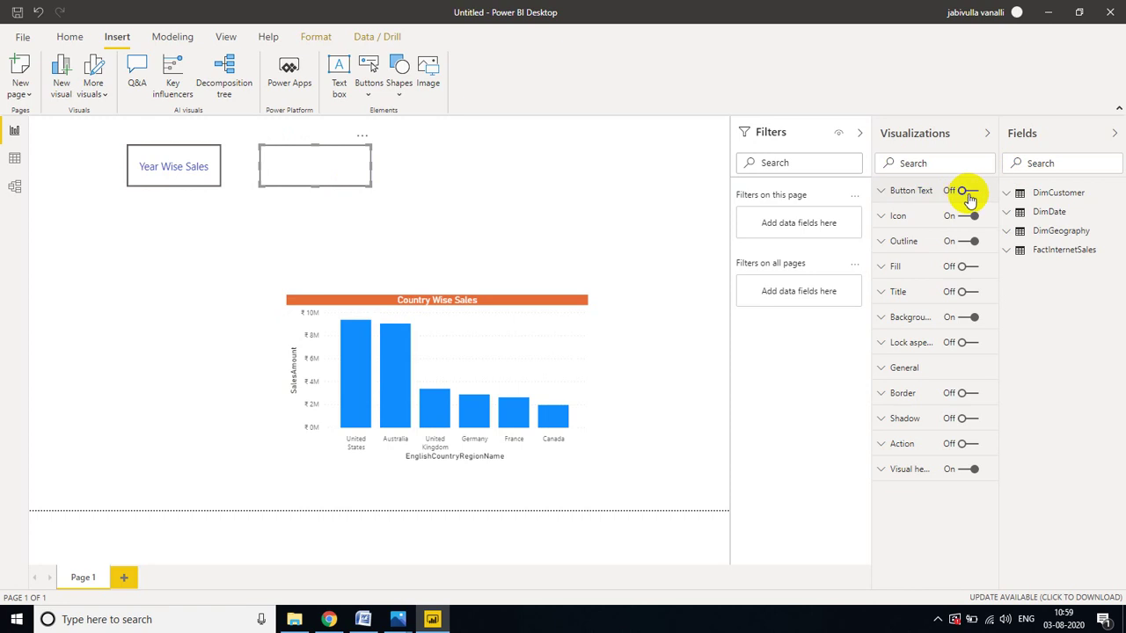
Step: Label the new button Country Wise Sales in pink 14 pt text
click(888, 197)
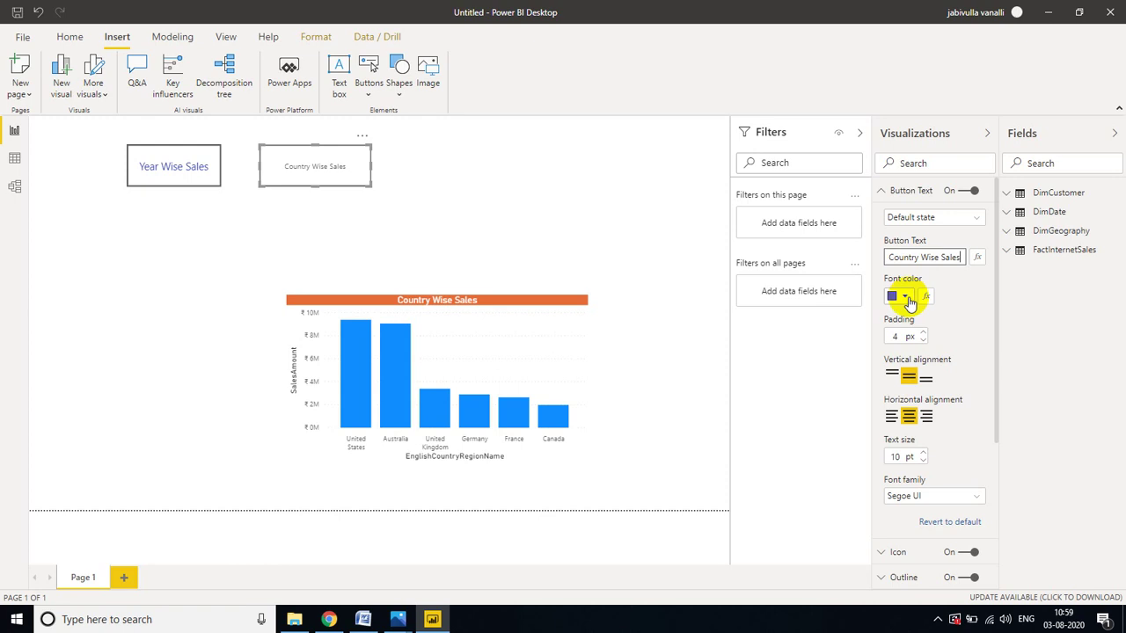
click(906, 299)
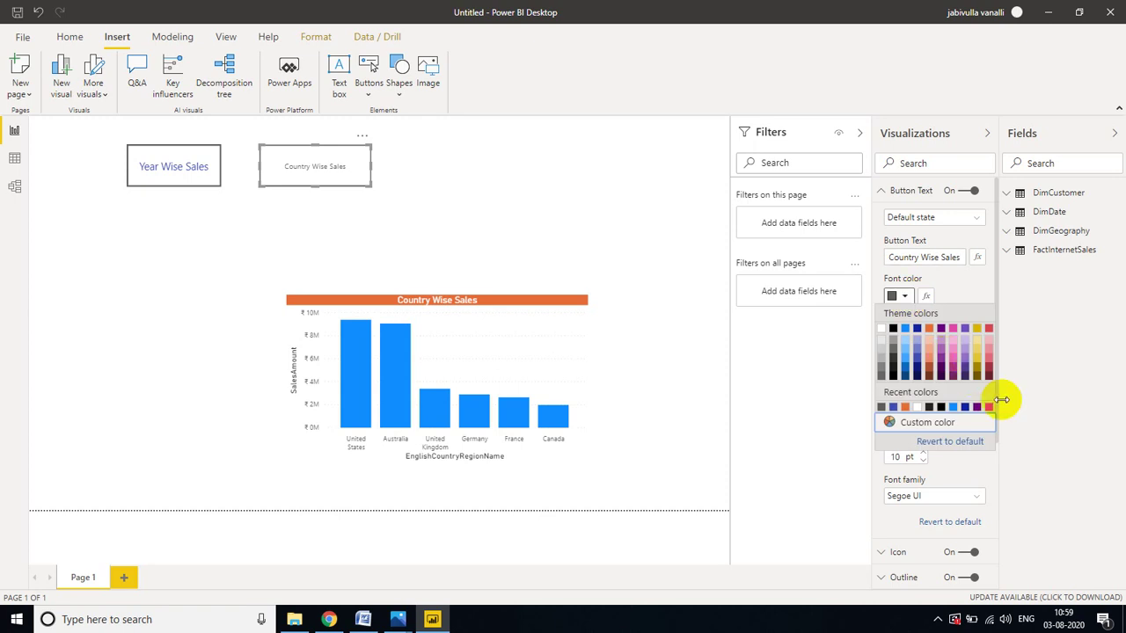
click(979, 407)
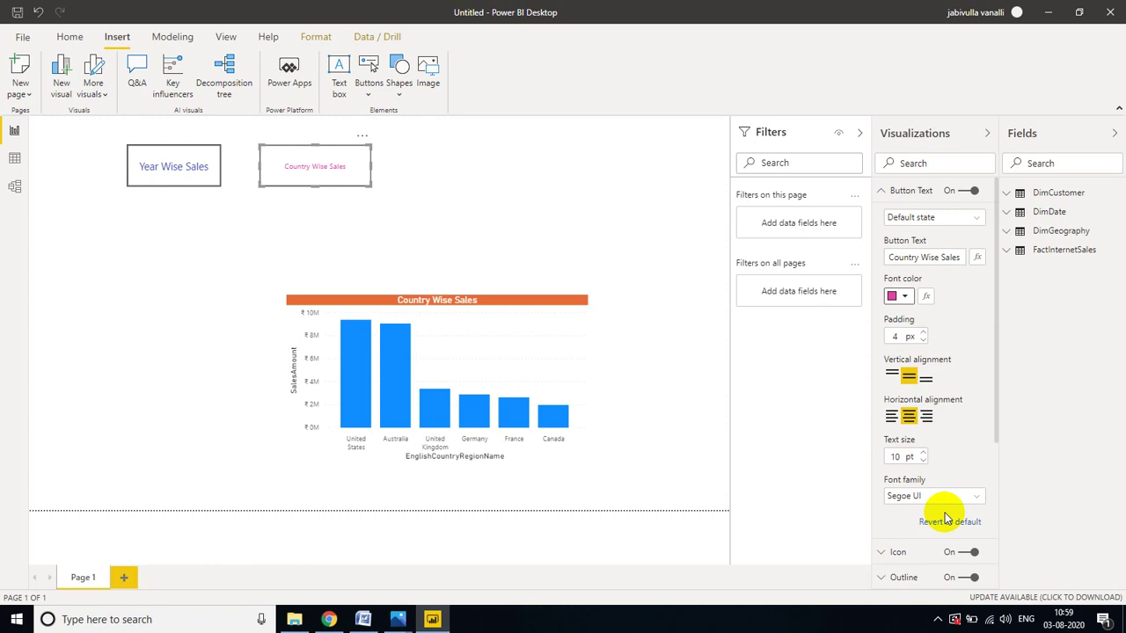
click(877, 190)
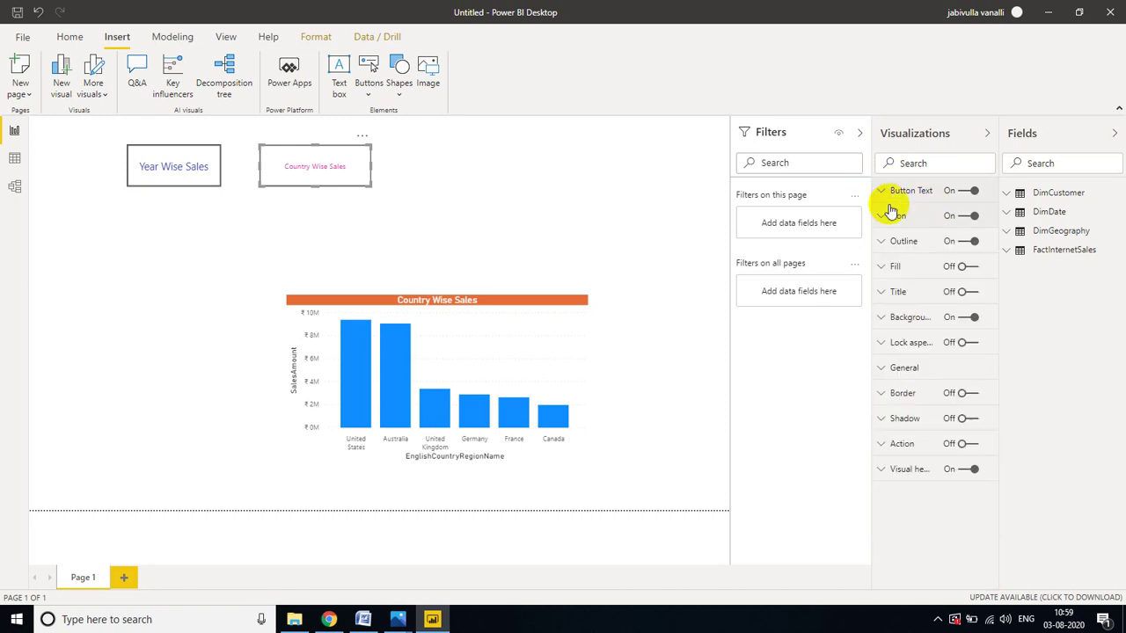
click(891, 192)
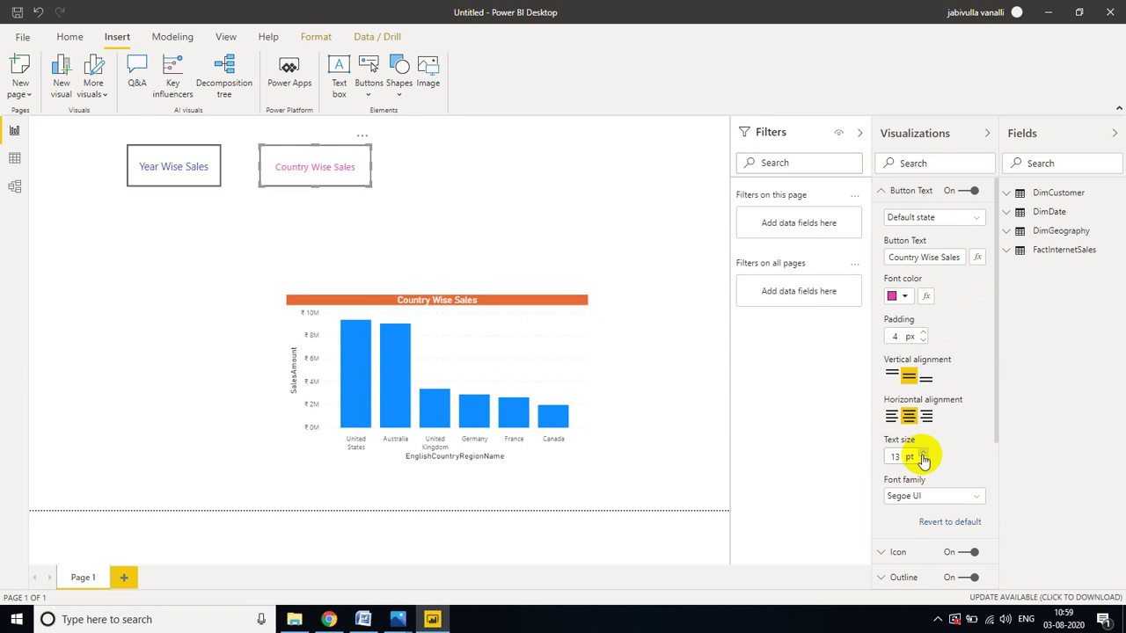
click(884, 192)
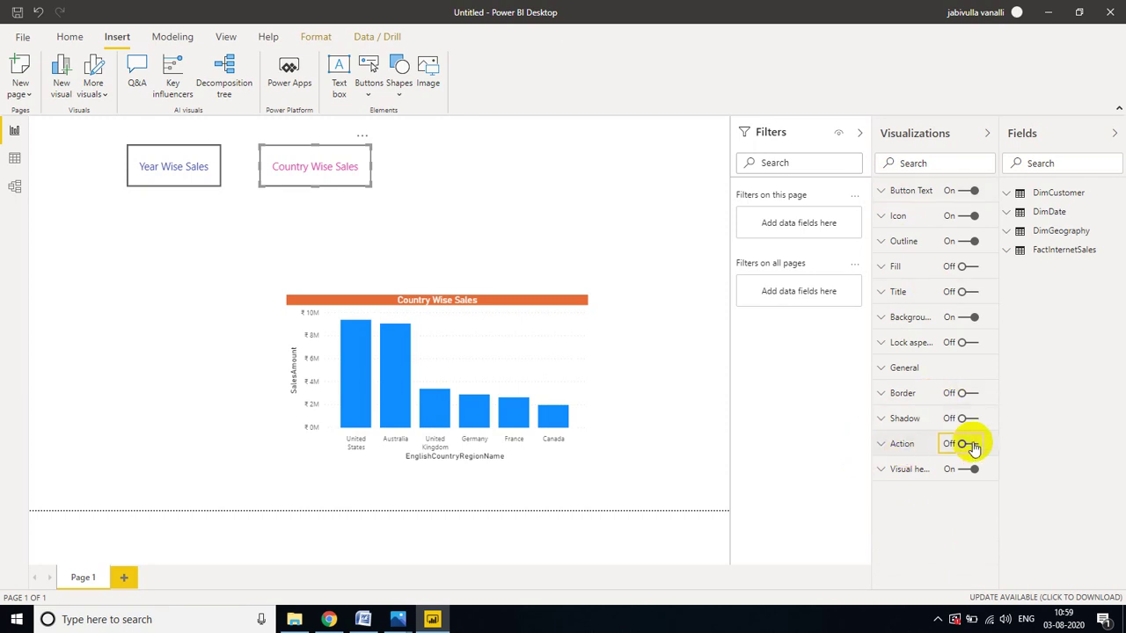
Step: Give the Country Wise Sales button a Bookmark action pointing to Country Sales
click(882, 445)
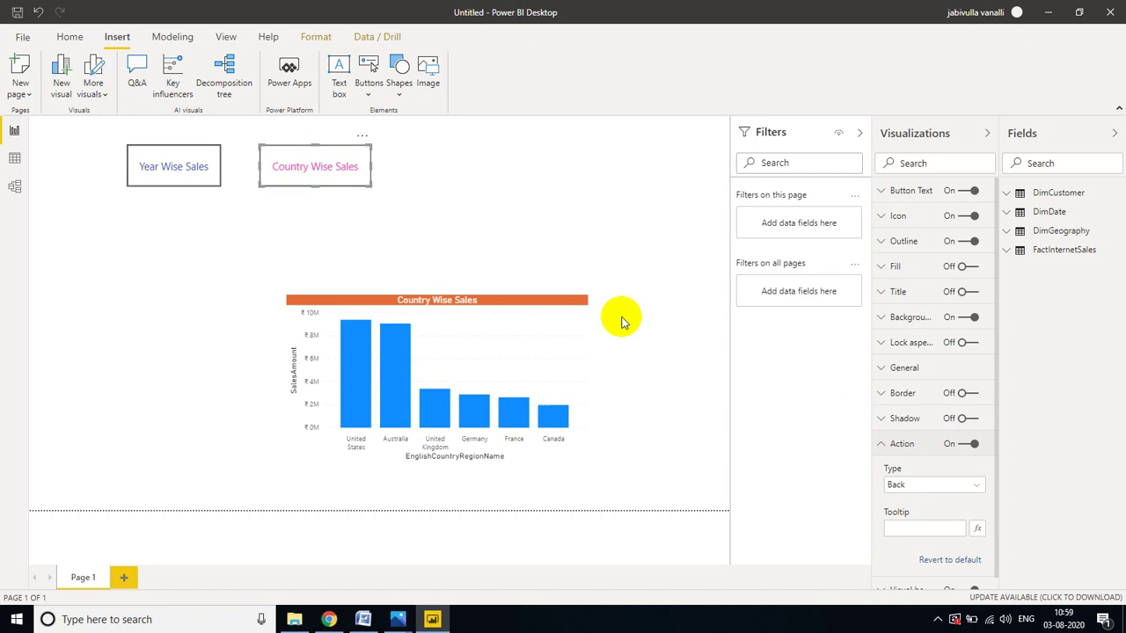
click(944, 493)
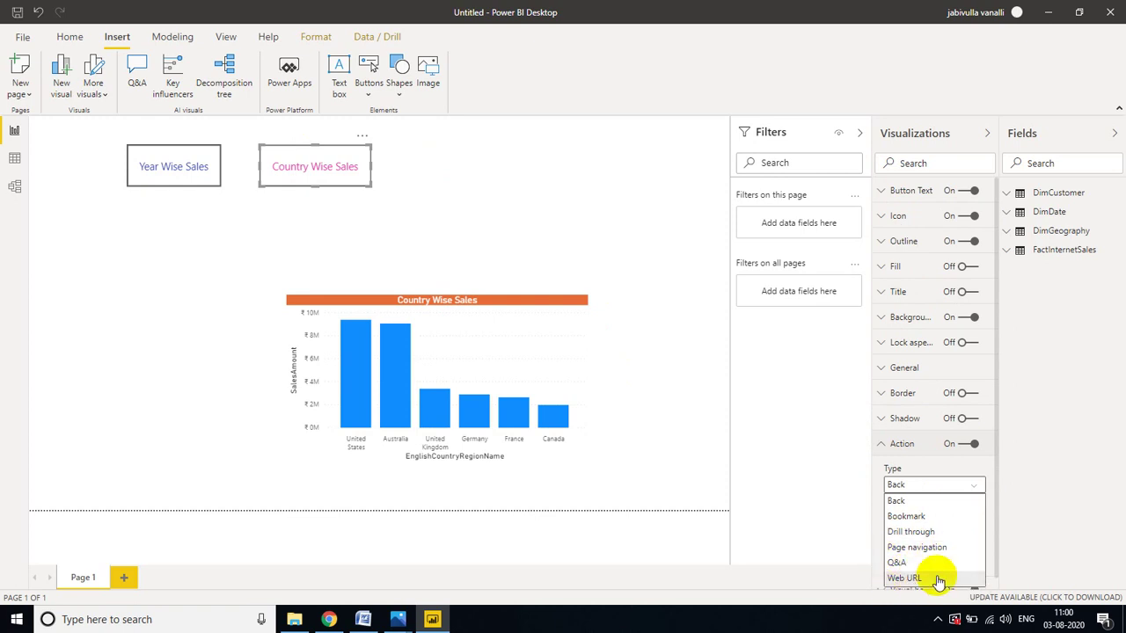
click(908, 516)
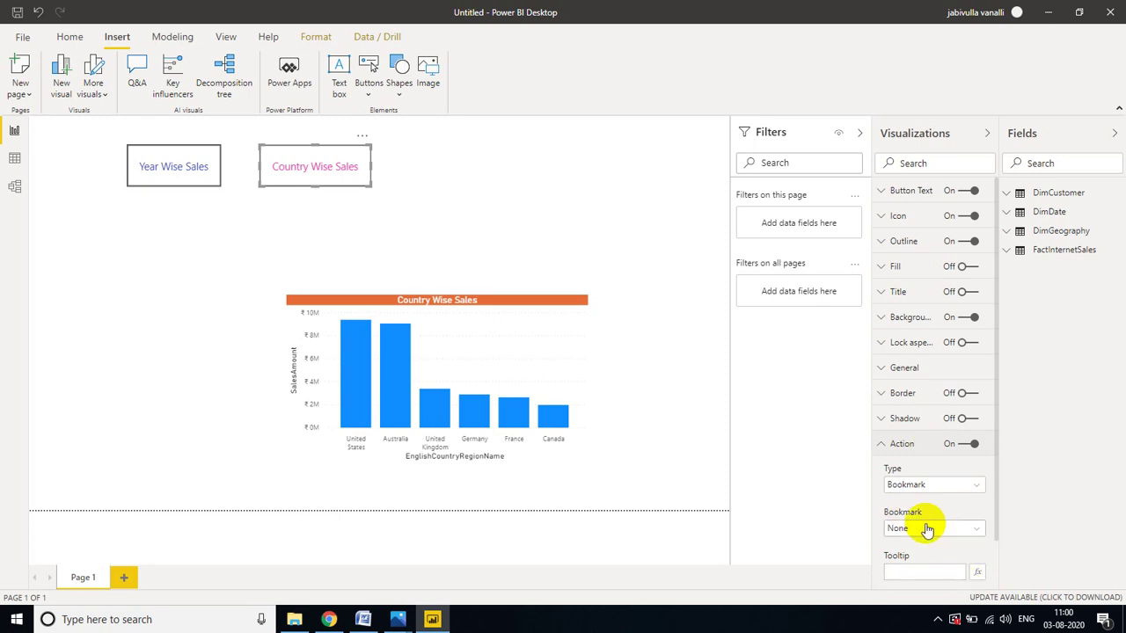
click(927, 528)
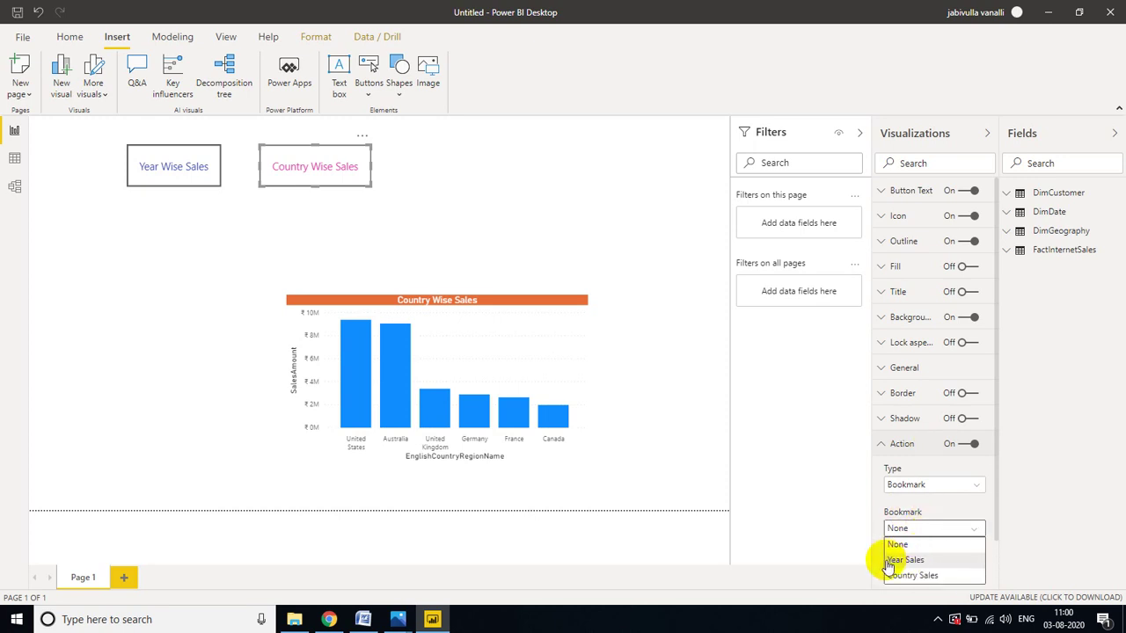
click(912, 576)
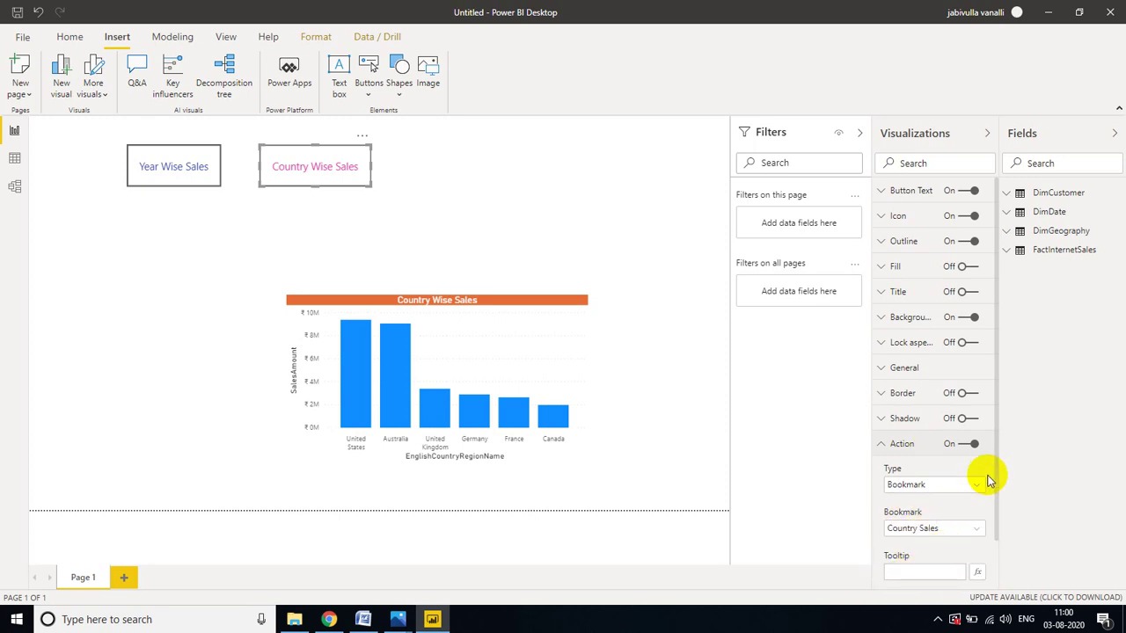
scroll(1005, 457, down, 2)
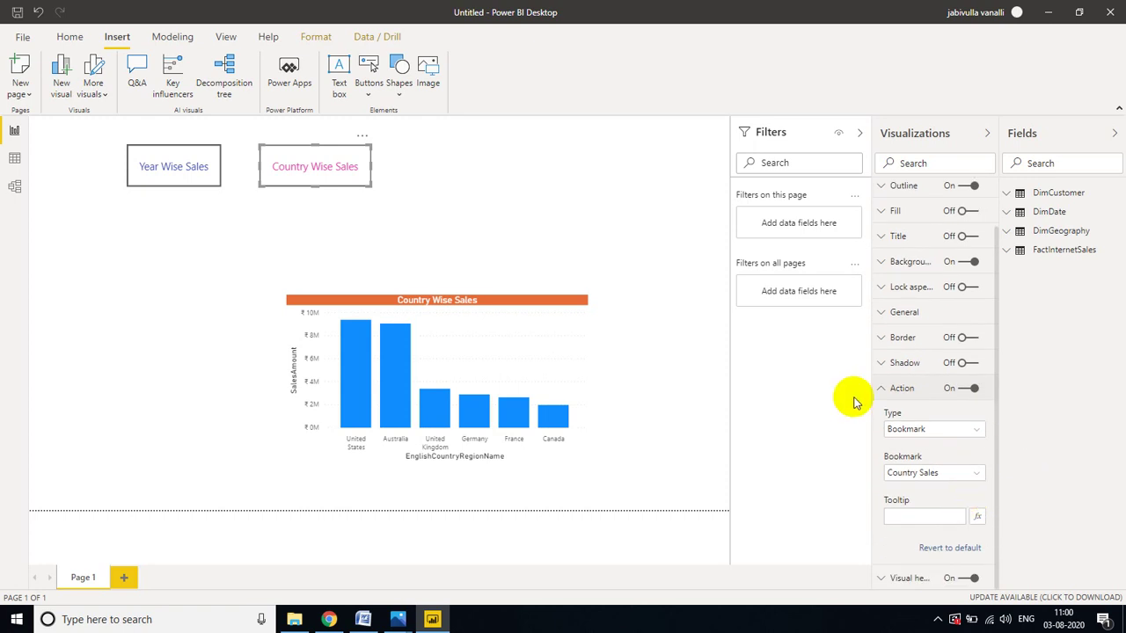
click(883, 391)
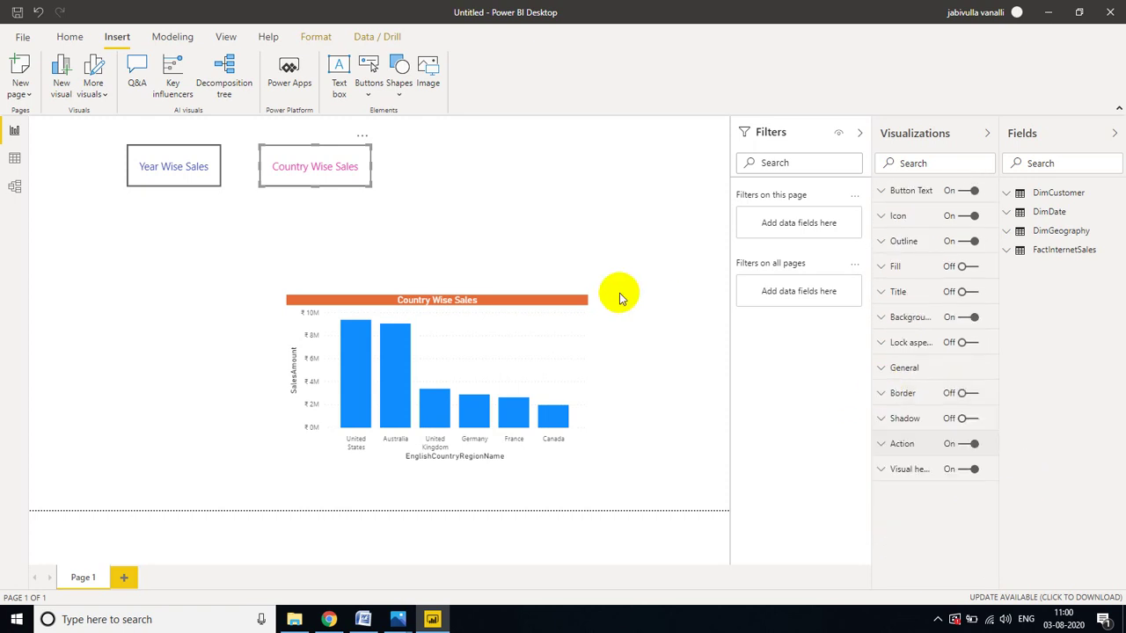
ctrl+click(184, 178)
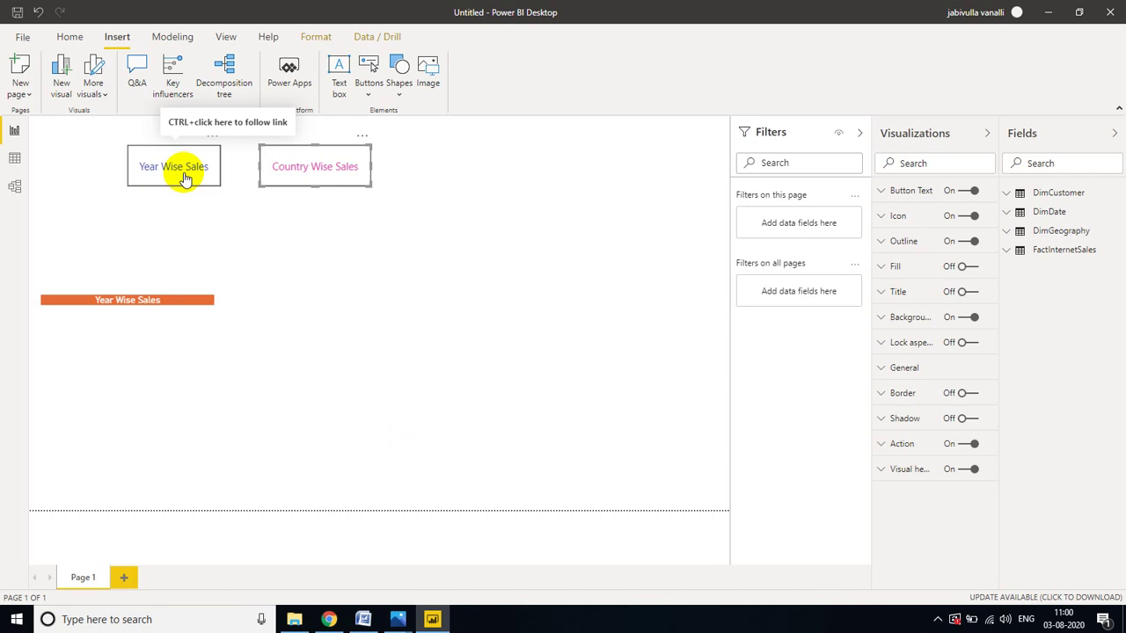
ctrl+click(318, 182)
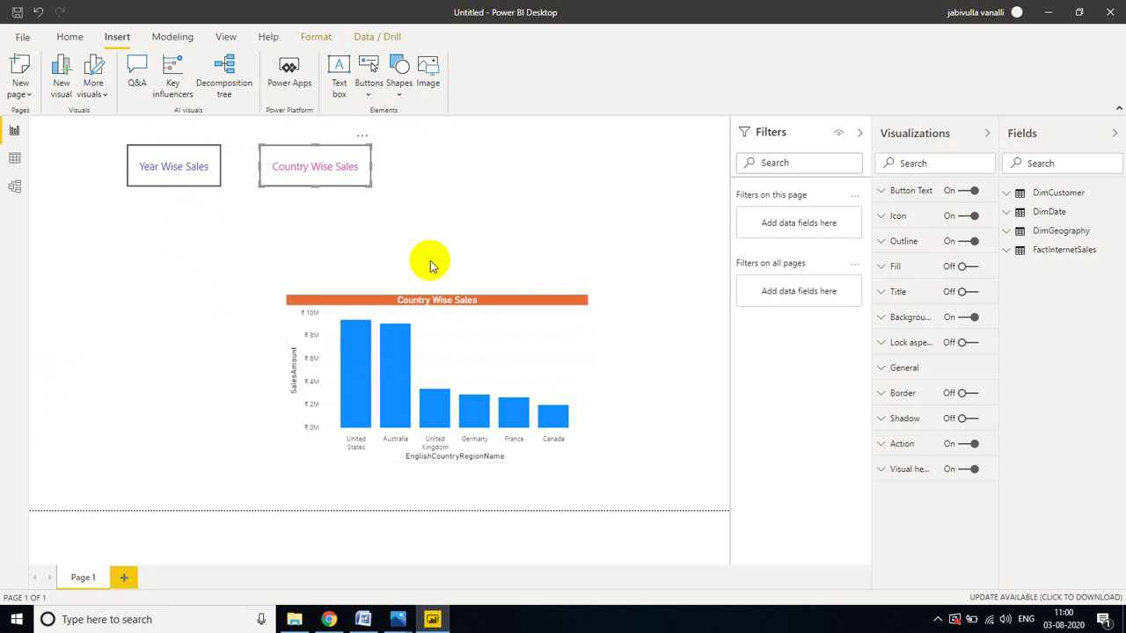
ctrl+click(174, 165)
ctrl+click(308, 169)
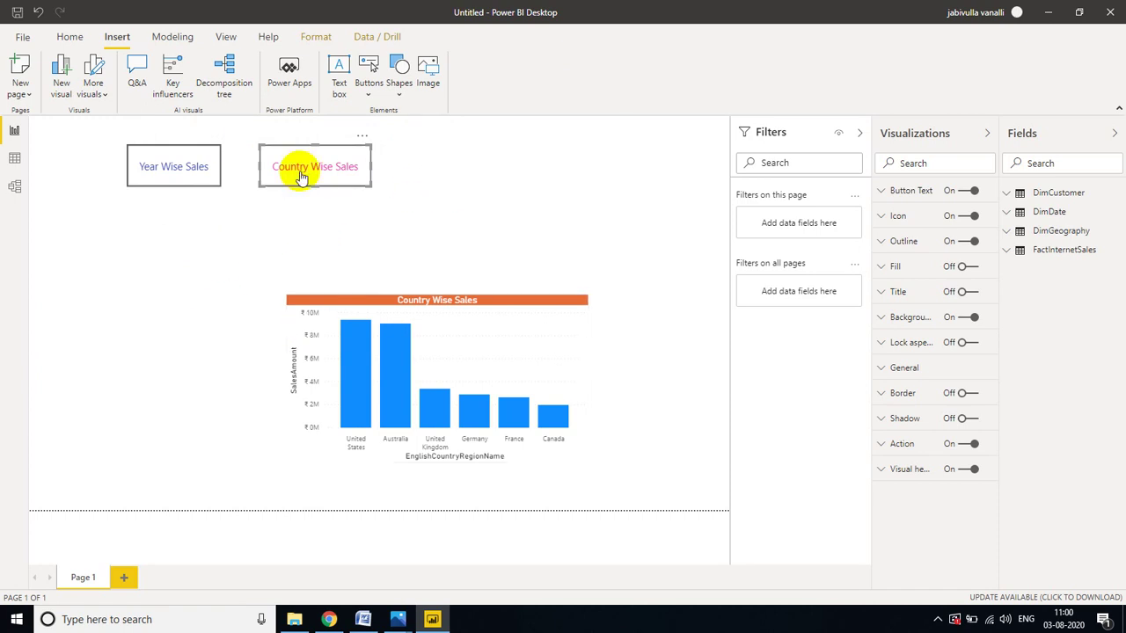
Step: Add a third bookmark named Reset and open the Selection pane
click(216, 42)
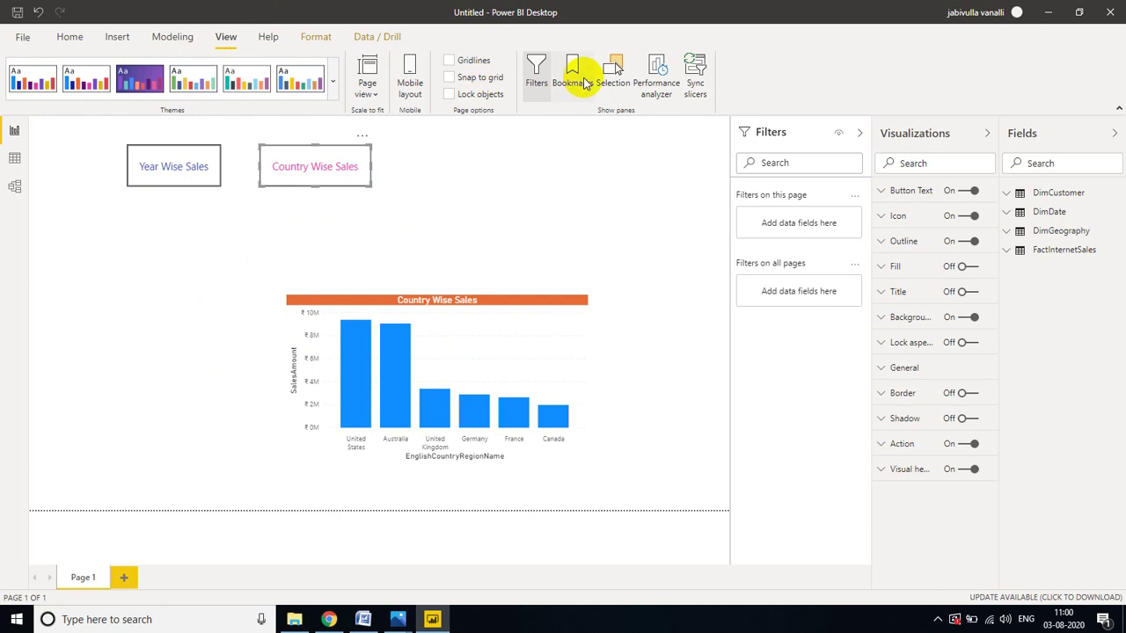
click(580, 79)
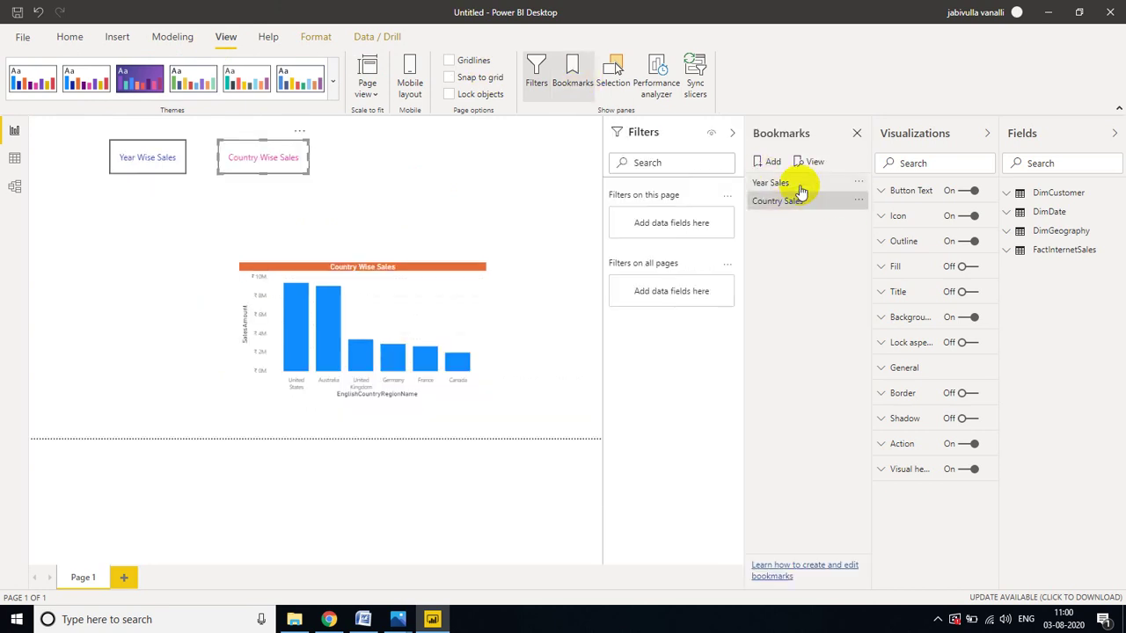
click(777, 165)
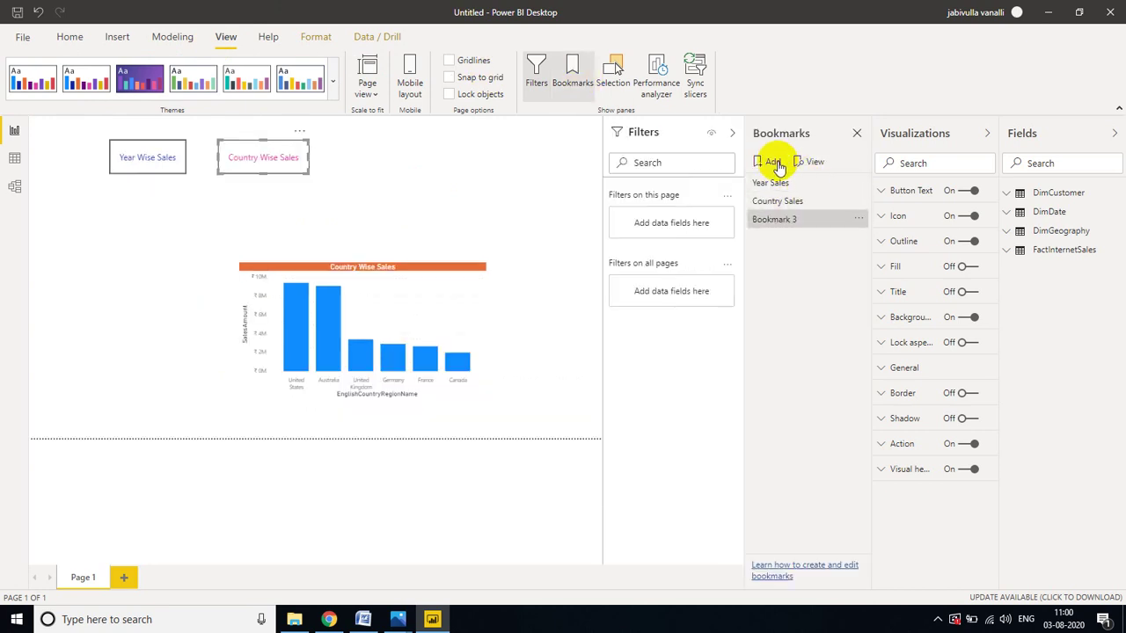
double_click(786, 224)
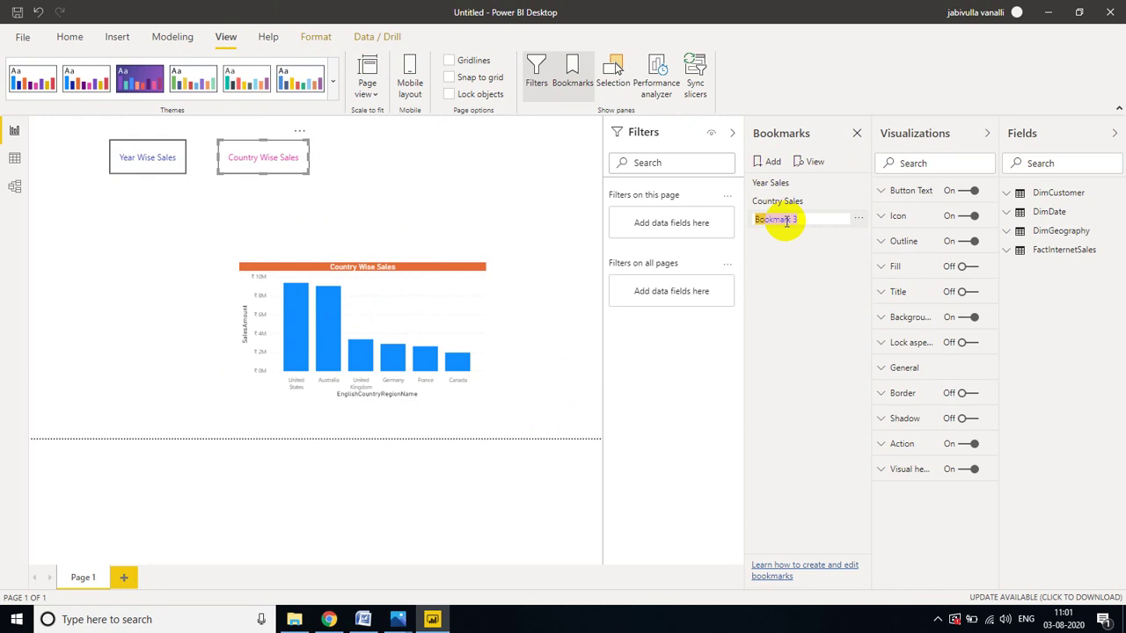
key(Return)
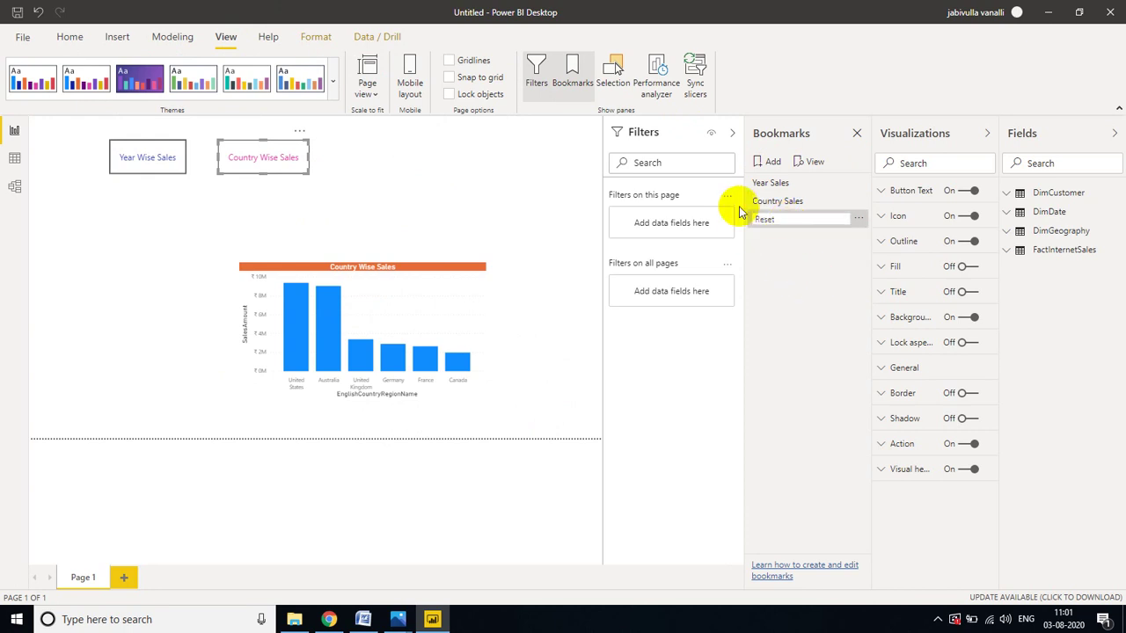
click(801, 298)
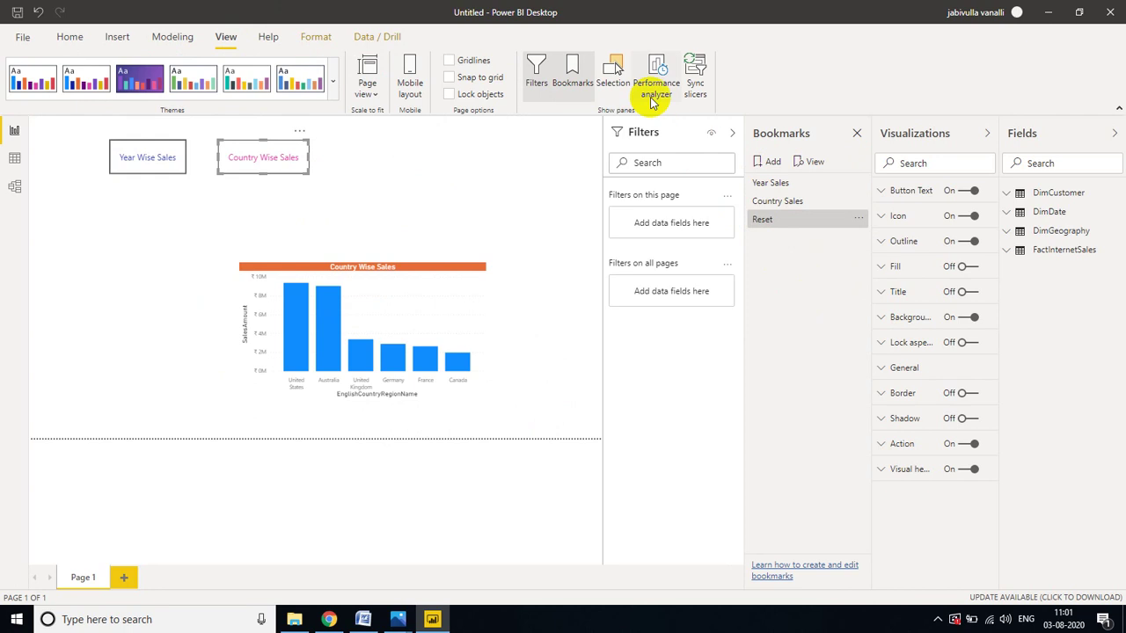
click(615, 84)
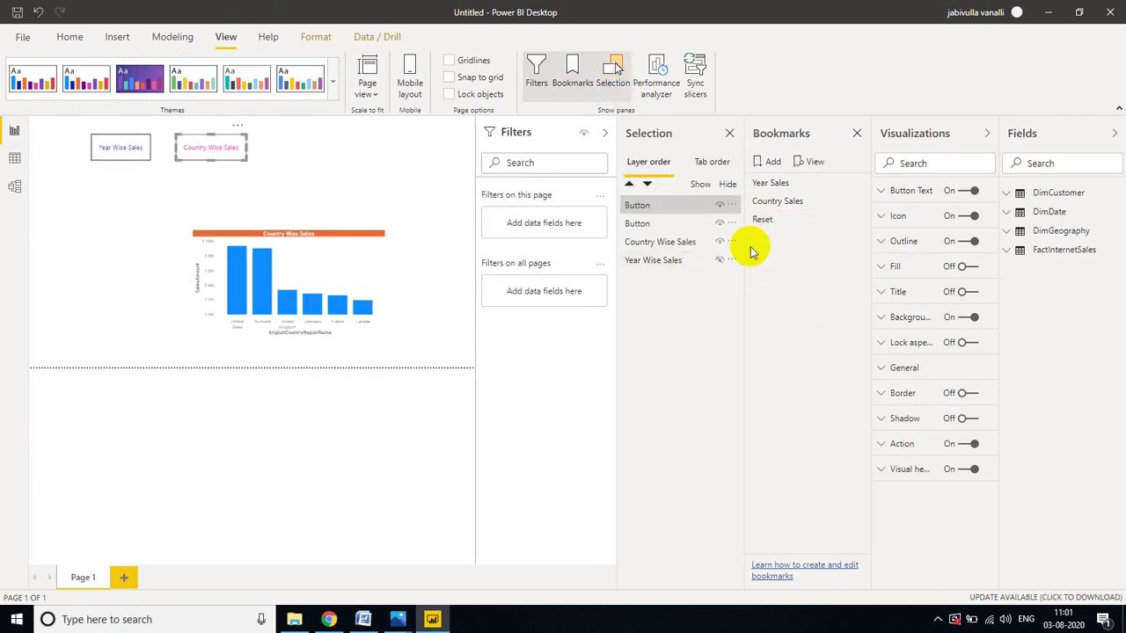
Step: Unhide the Year Wise Sales table so both visuals show
click(703, 244)
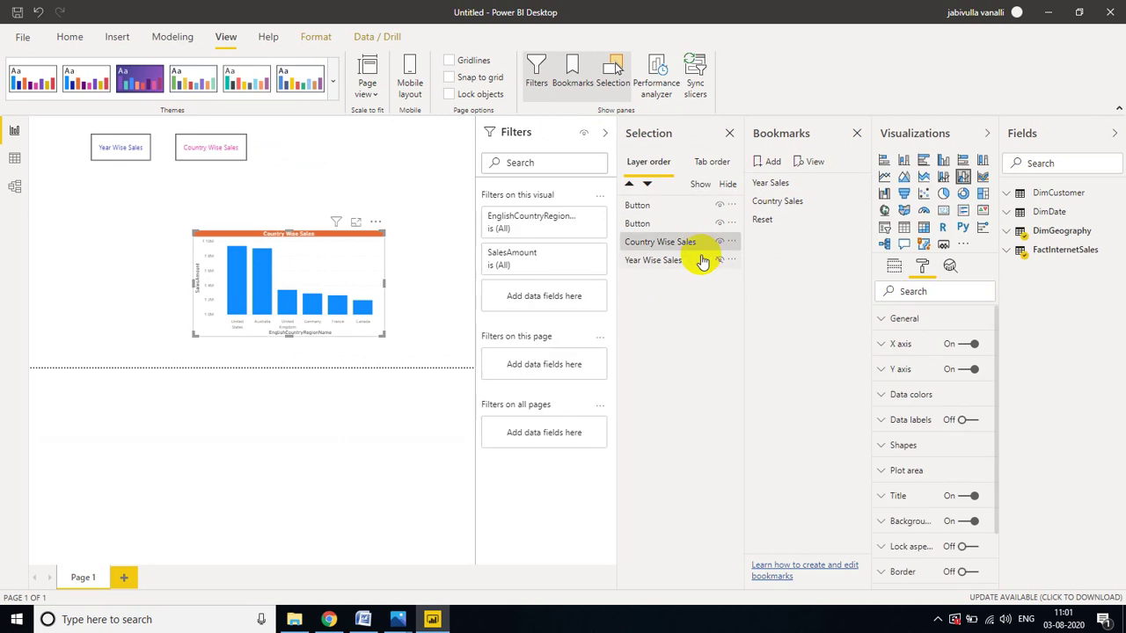
click(703, 262)
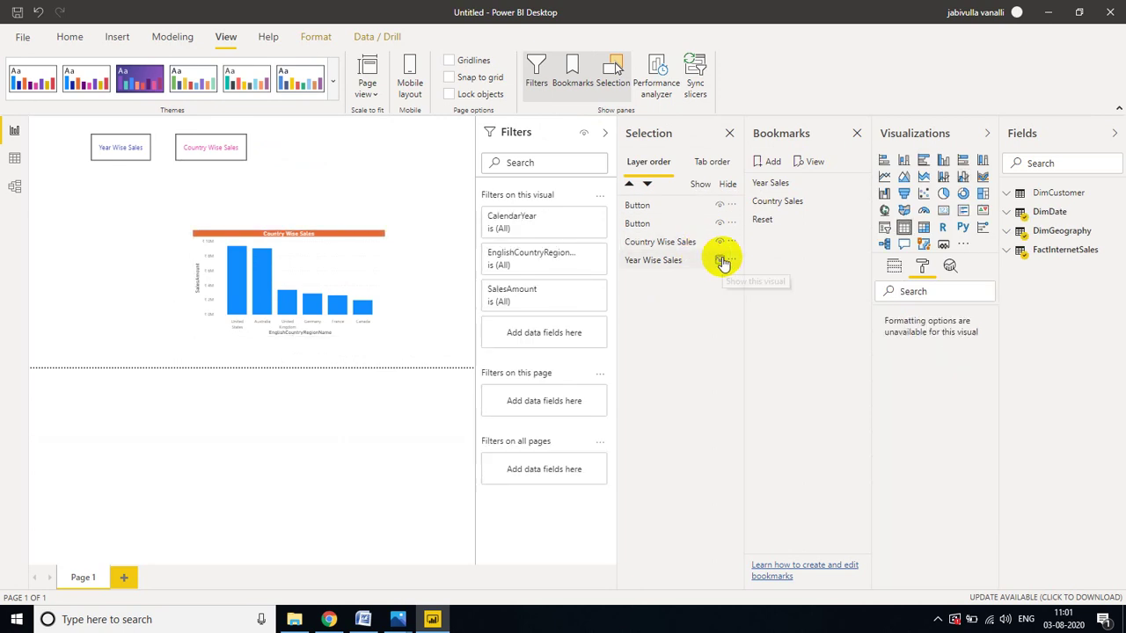
click(762, 220)
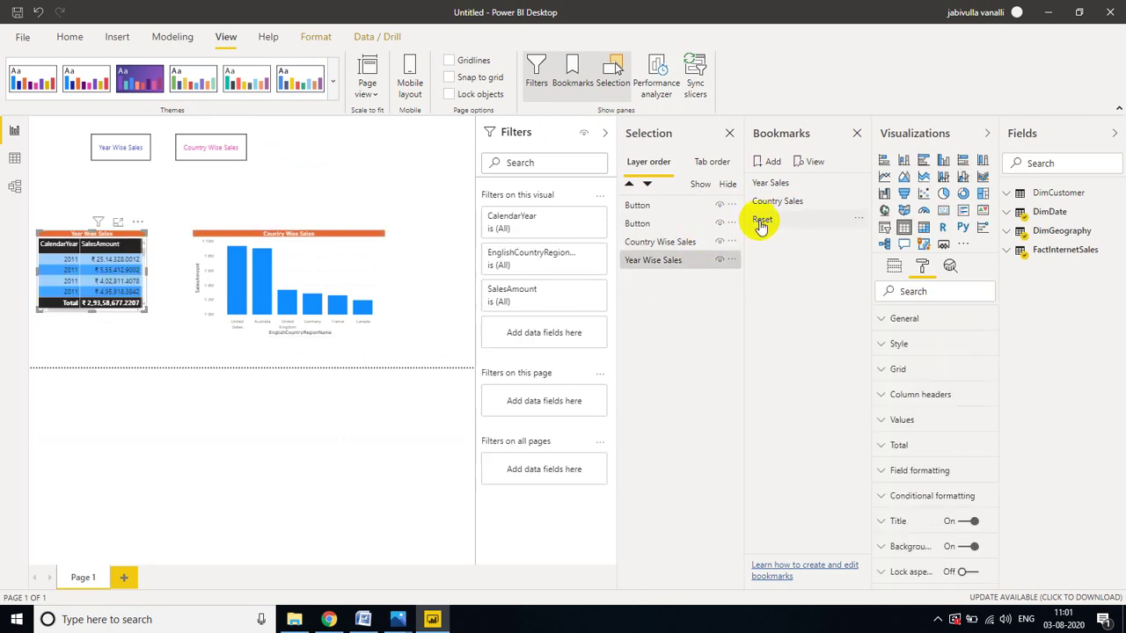
click(761, 222)
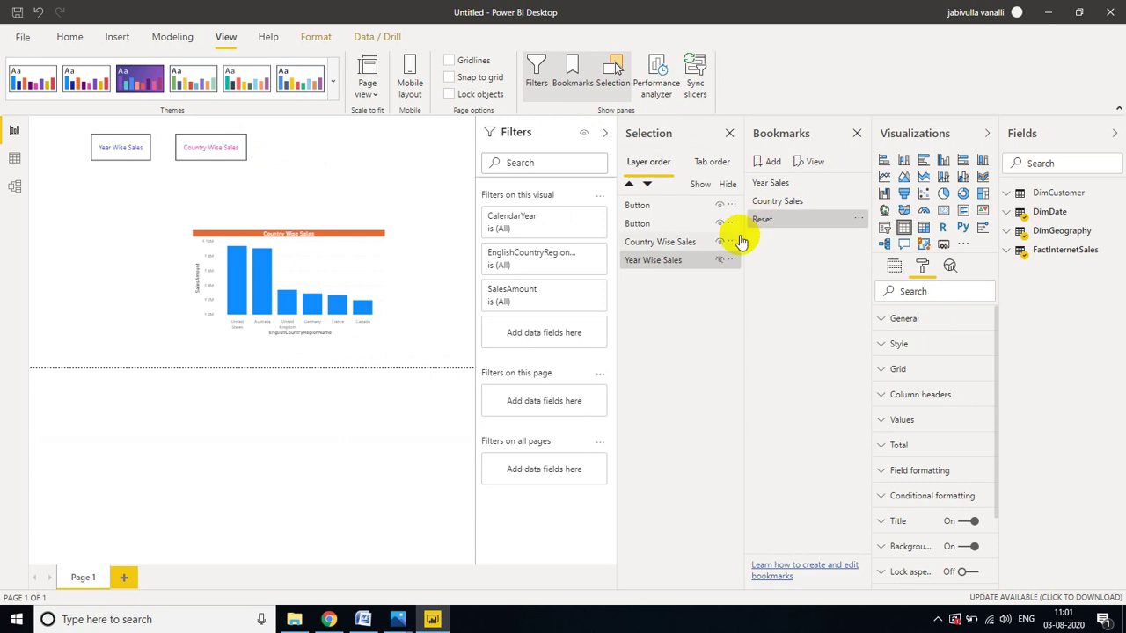
click(719, 260)
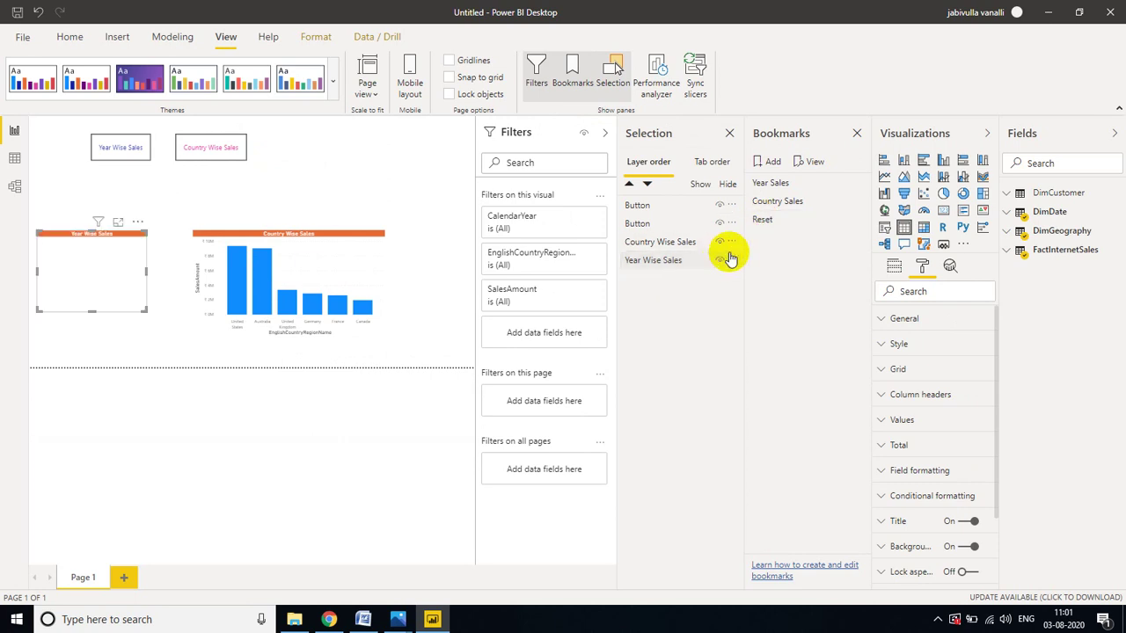
click(772, 226)
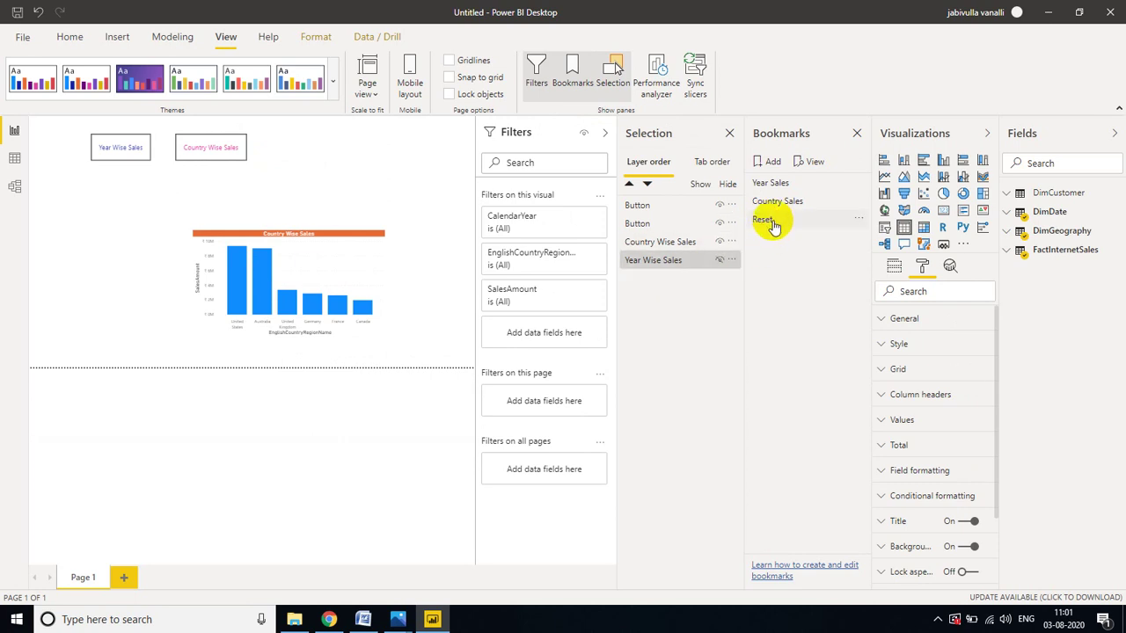
click(720, 261)
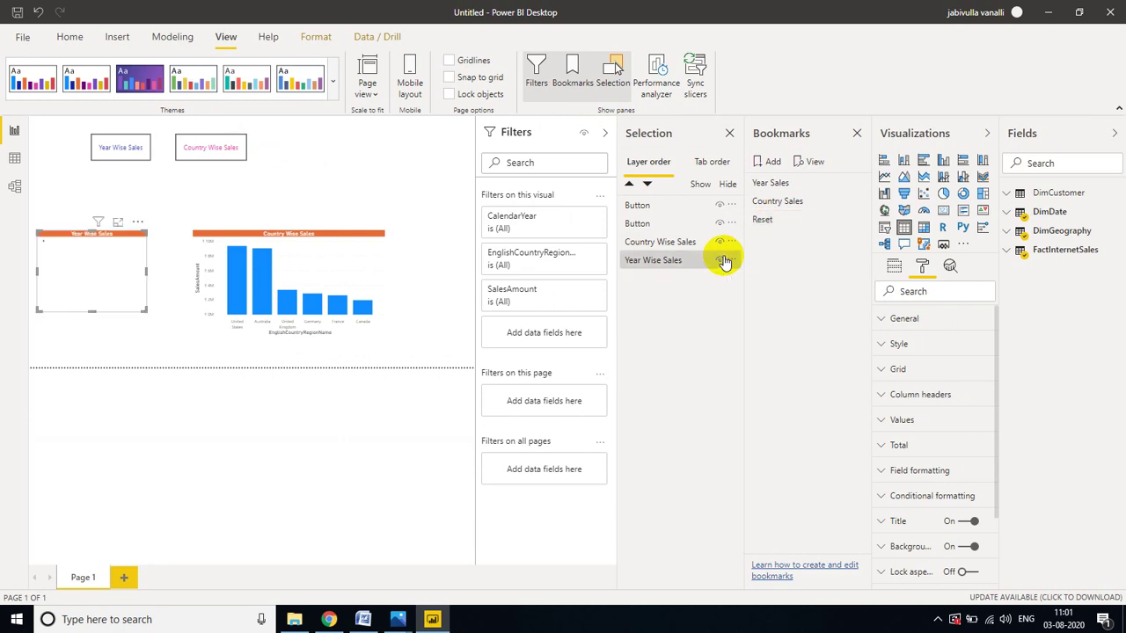
click(784, 220)
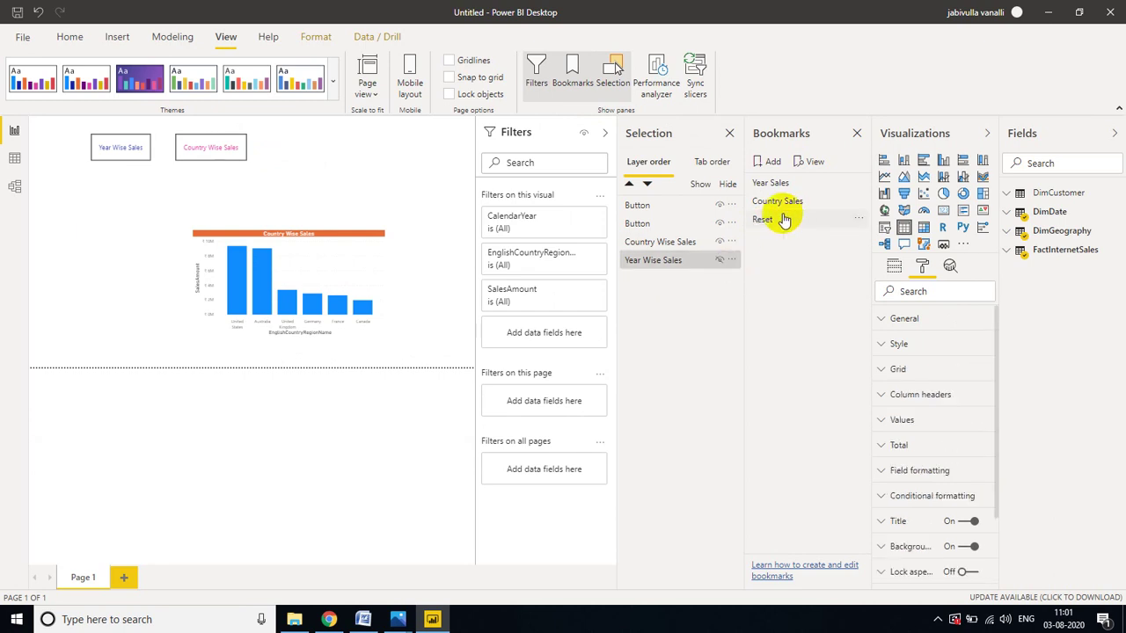
Step: Update the Reset bookmark with both visuals visible, then close the Selection and Bookmarks panes
right_click(784, 220)
click(813, 225)
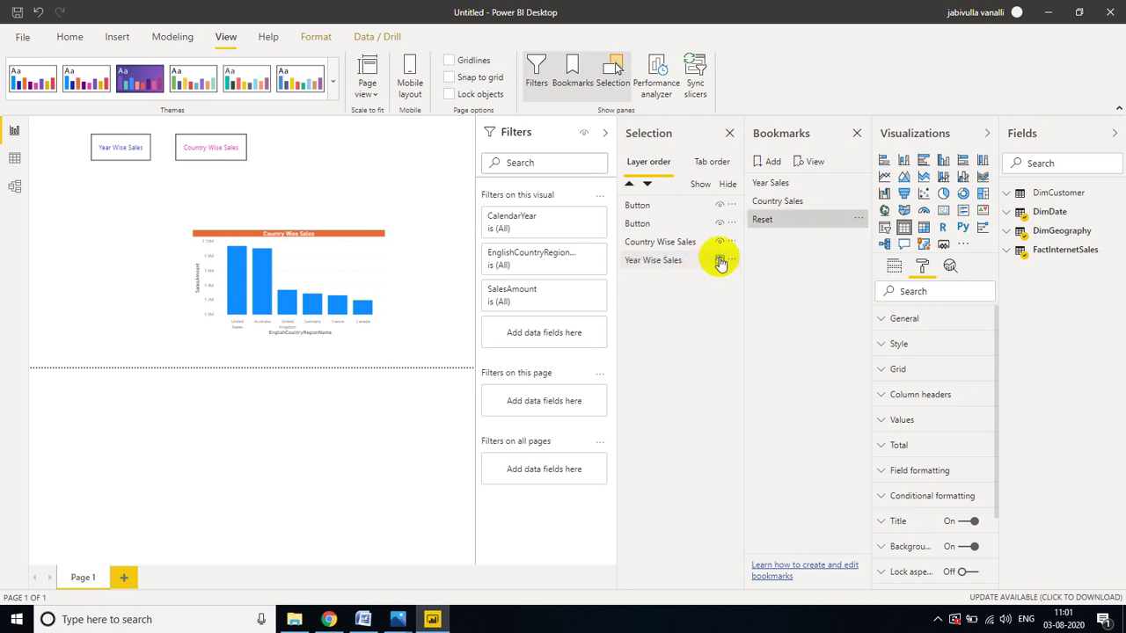
click(781, 219)
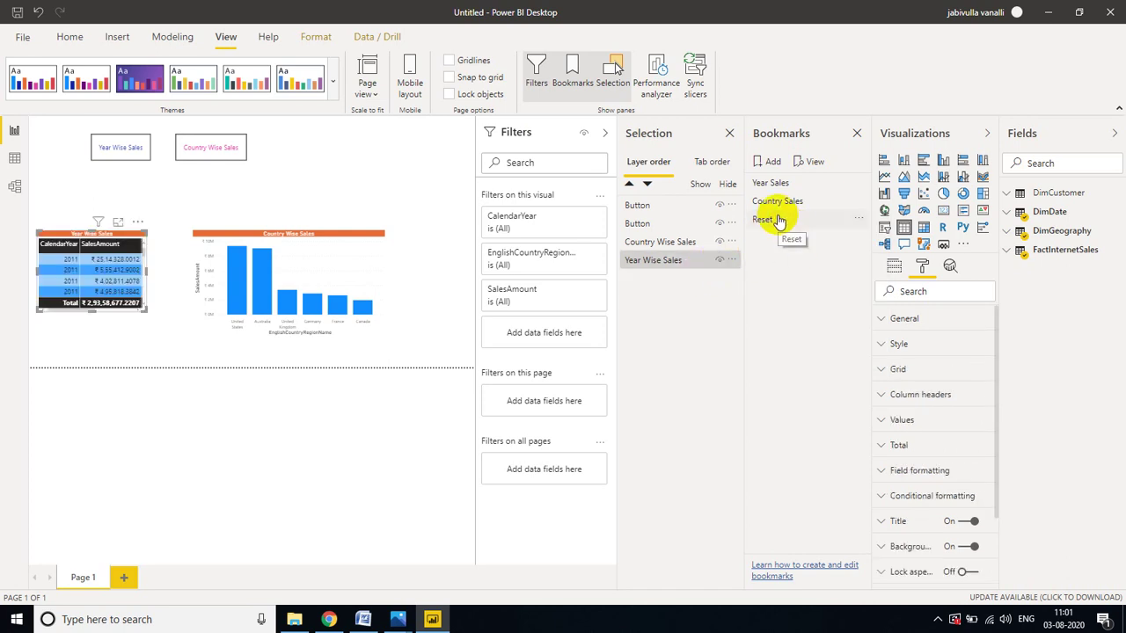
right_click(779, 220)
click(822, 223)
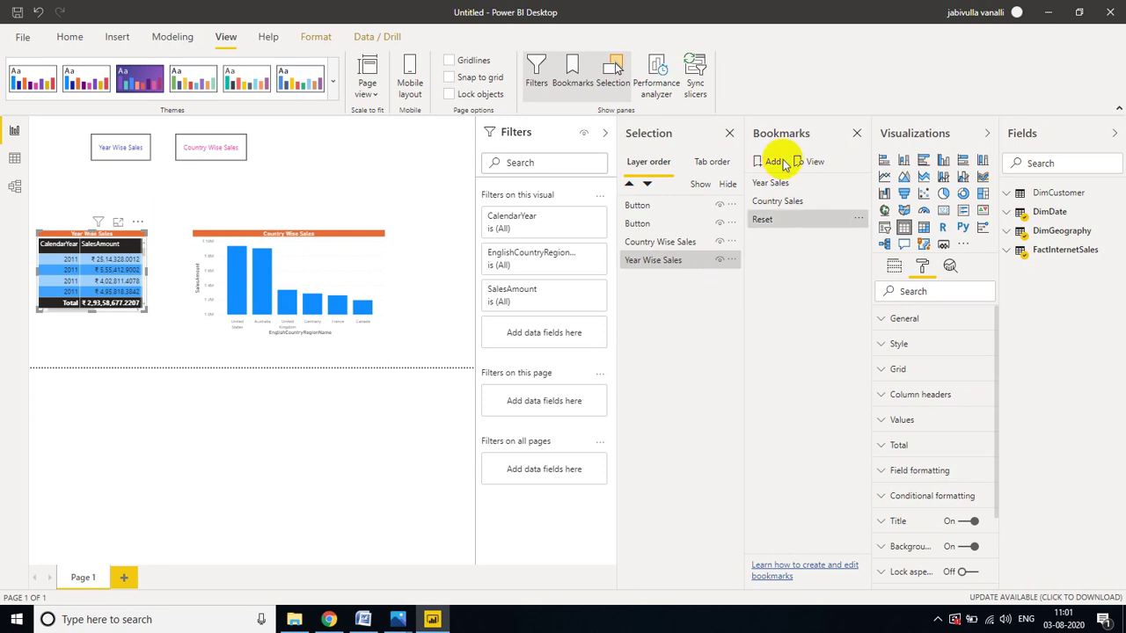
click(729, 133)
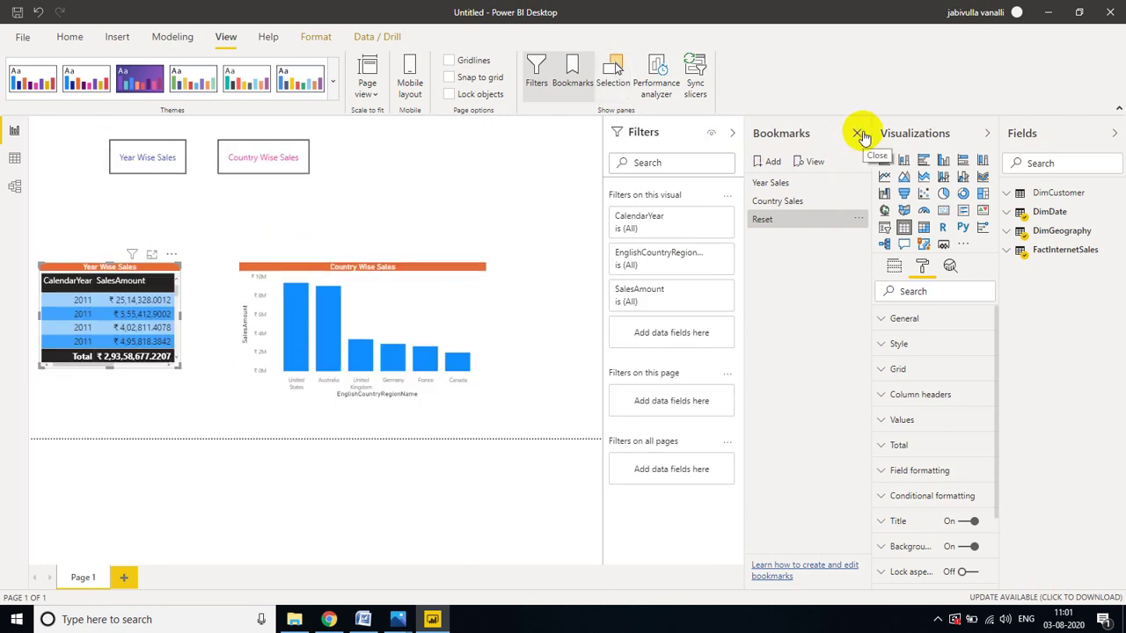
click(858, 134)
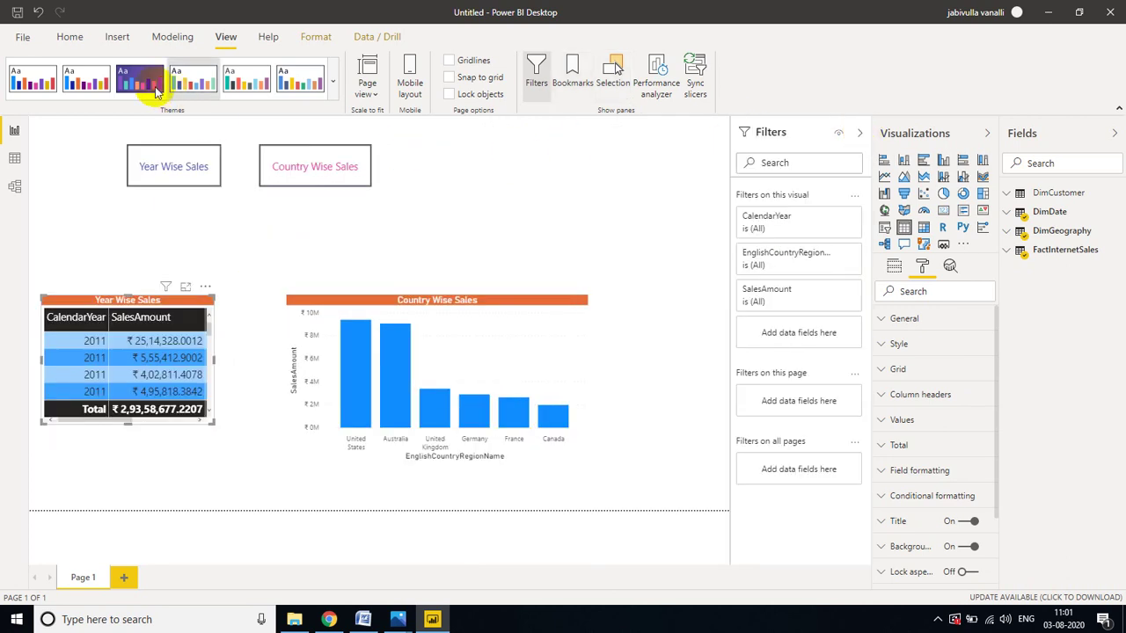
Step: Copy the Year Wise Sales button and move the duplicate right of Country Wise Sales
click(111, 40)
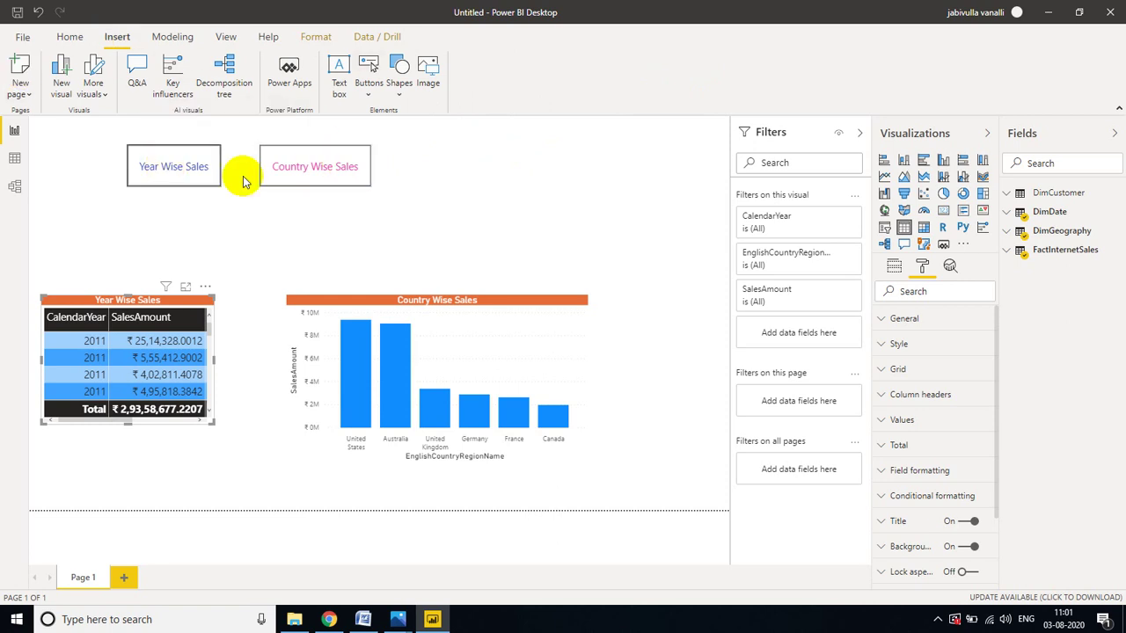
click(192, 169)
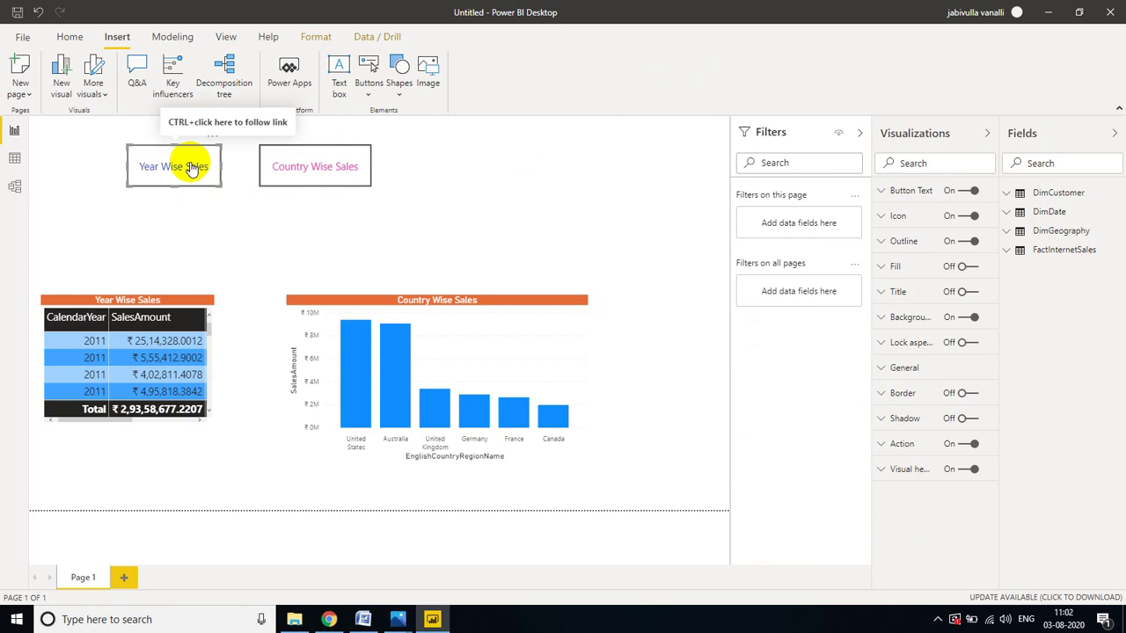
drag(191, 168, 201, 172)
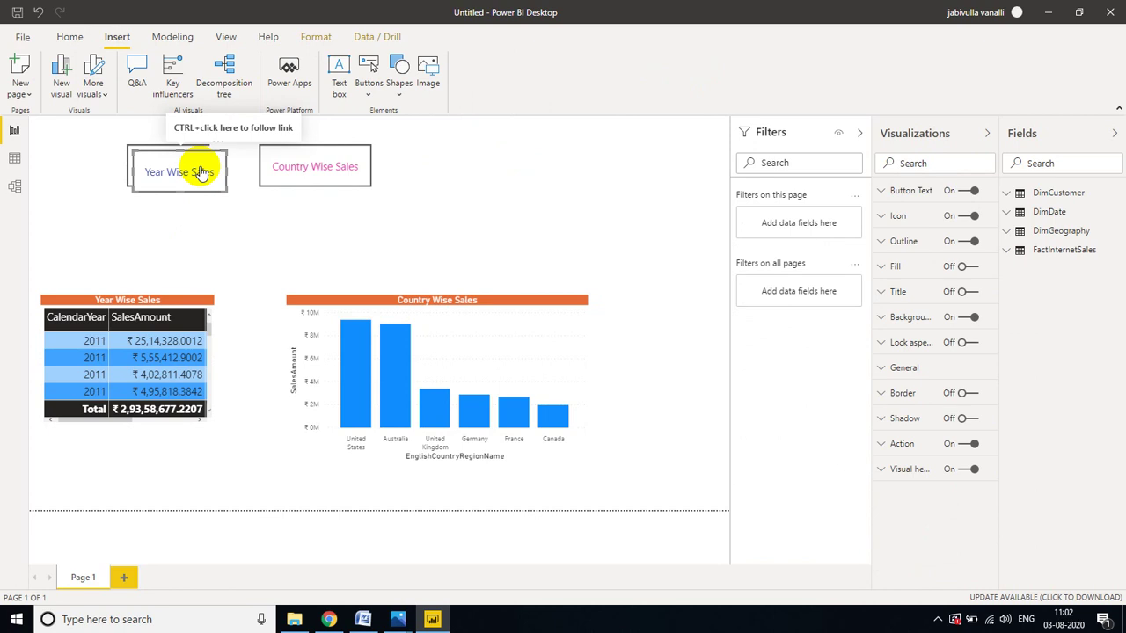
key(ctrl+c)
key(ctrl+v)
drag(201, 166, 455, 154)
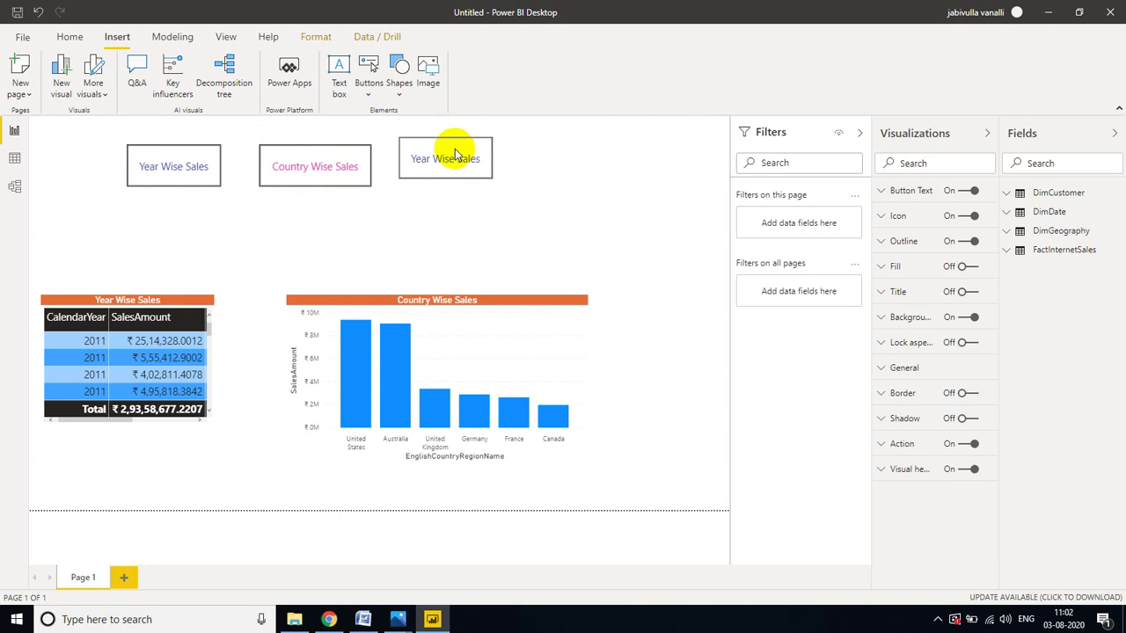
Step: Change the copied button's label text to 'Reset'
click(908, 191)
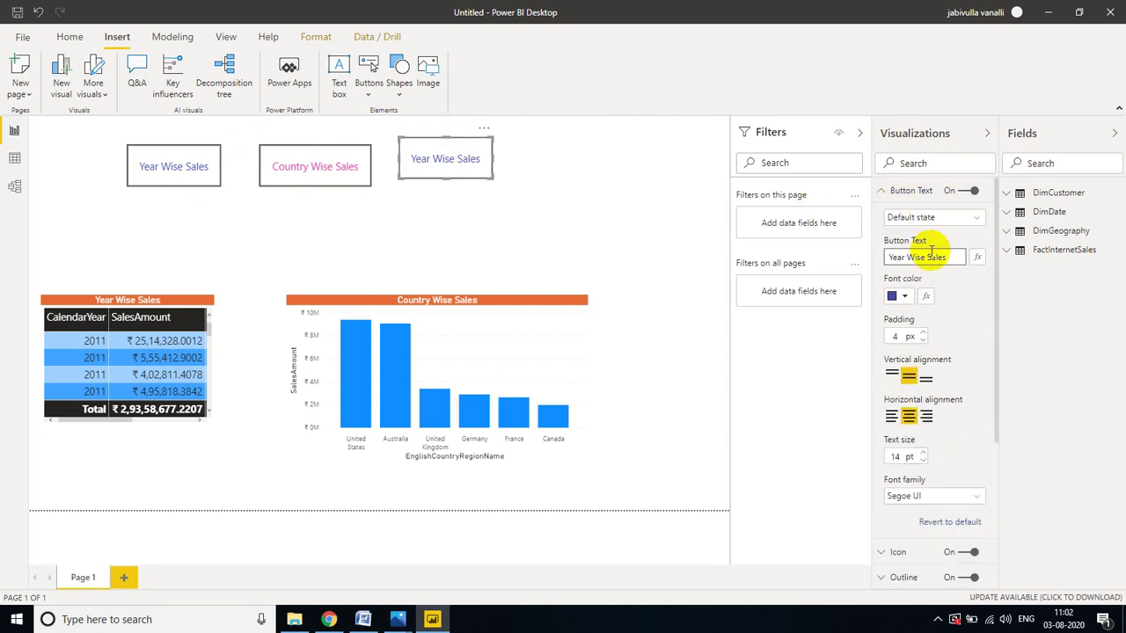
click(946, 257)
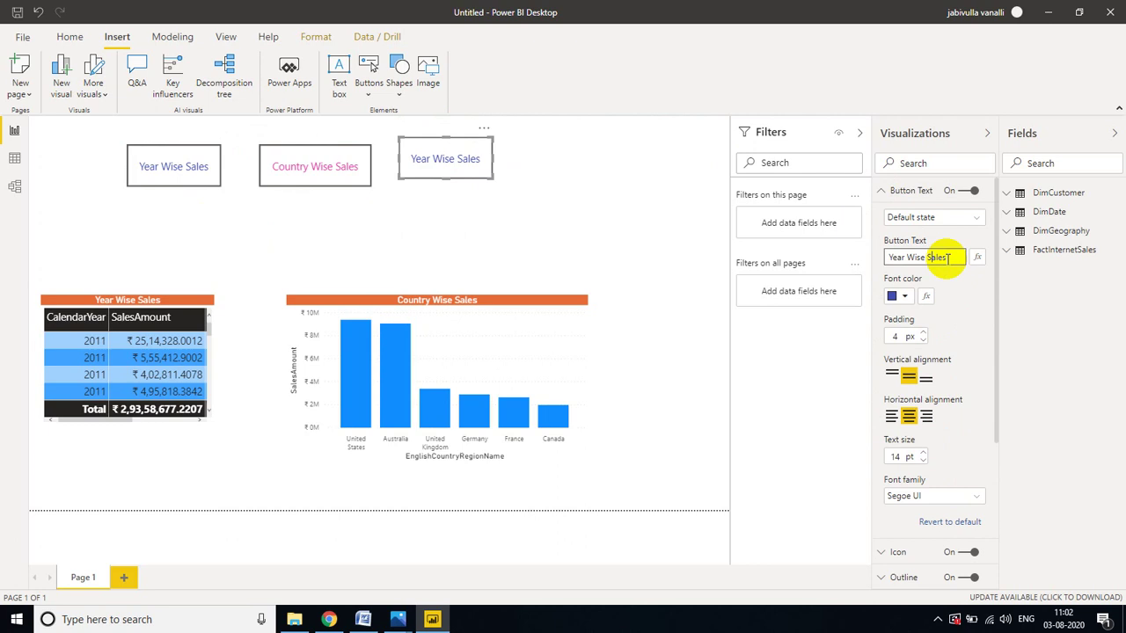
text(Reset)
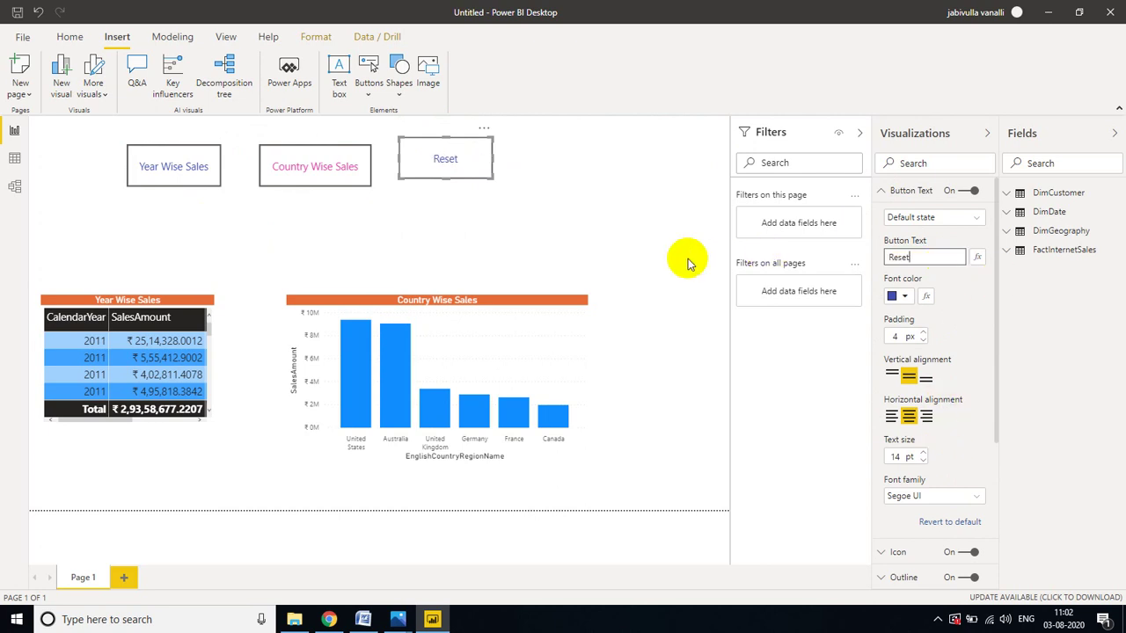
click(882, 192)
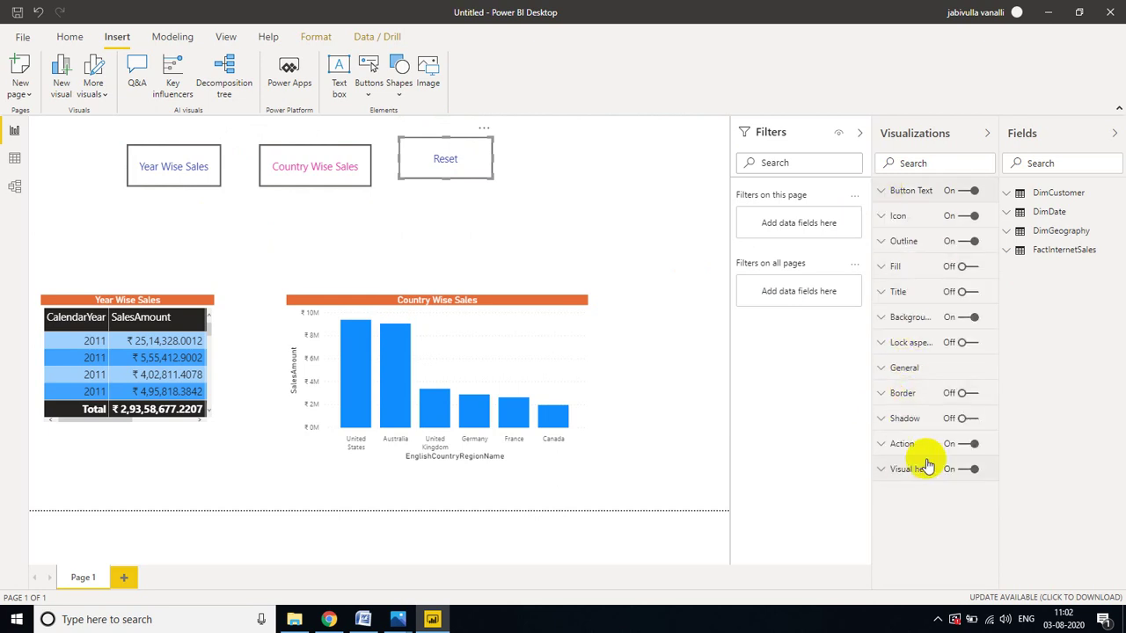
Step: Set the button's action to the Reset bookmark and nudge it beside Country Wise Sales
click(882, 446)
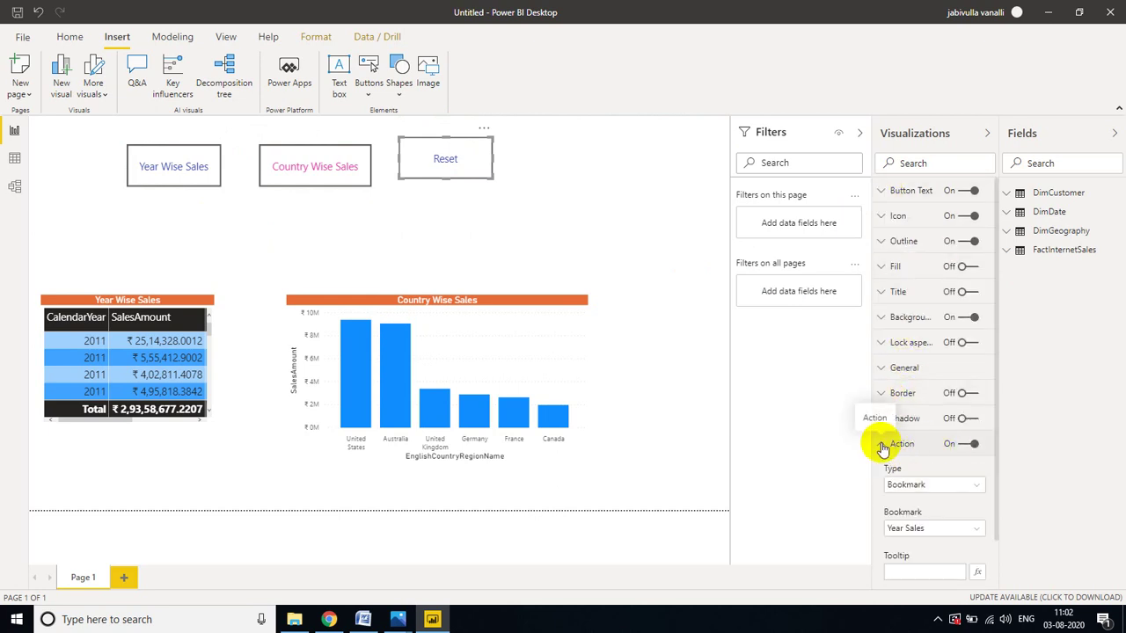
click(932, 528)
click(917, 512)
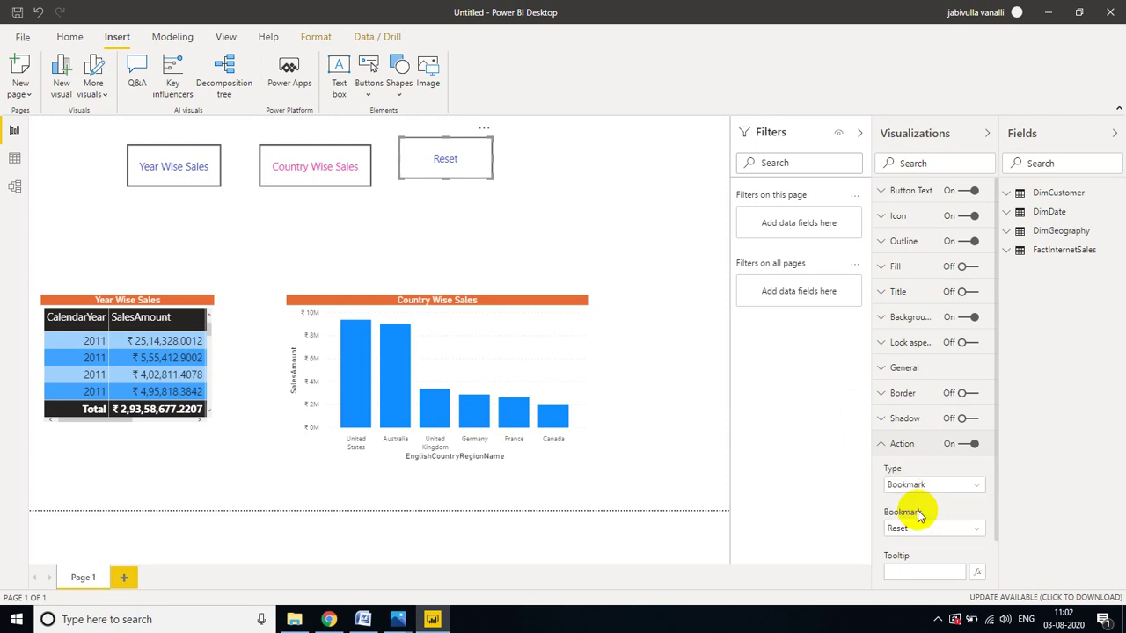
click(883, 445)
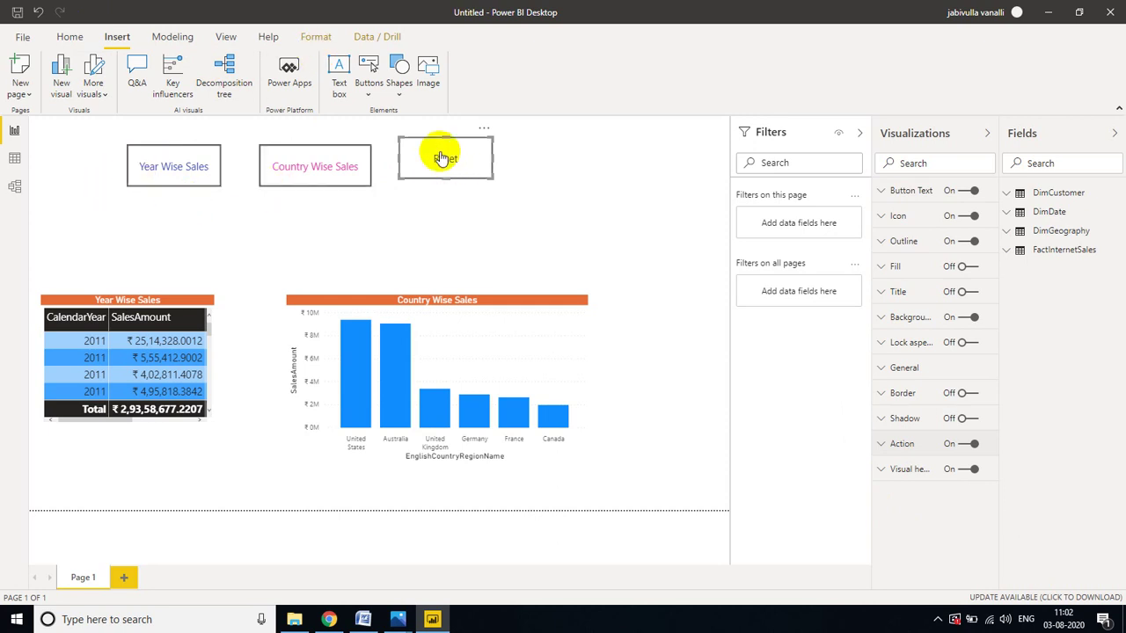
drag(444, 157, 447, 172)
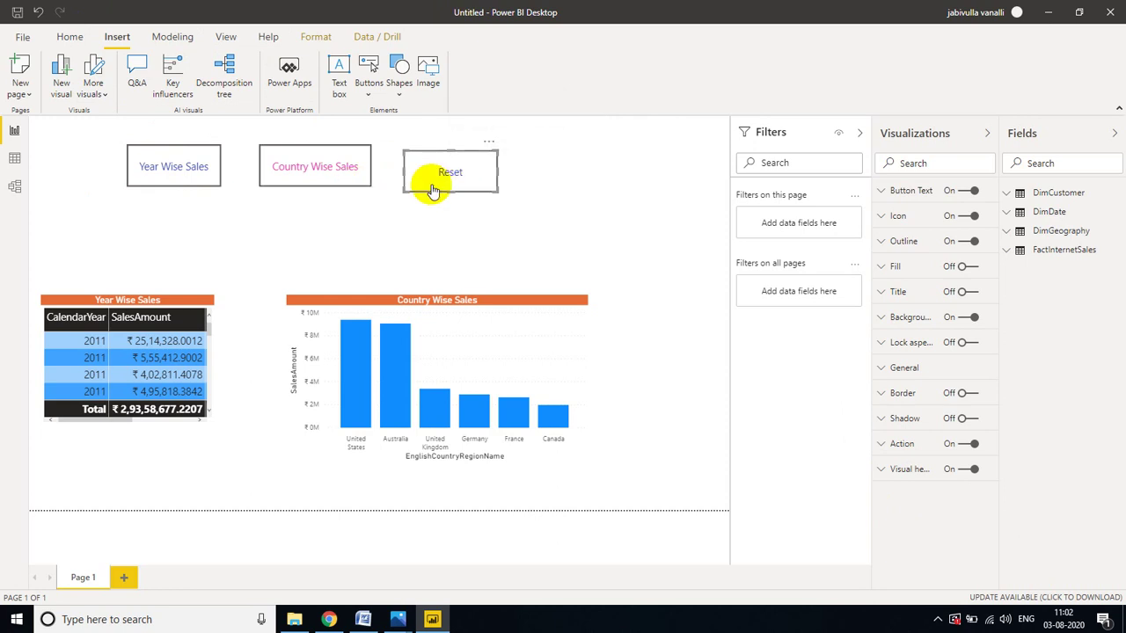
ctrl+click(176, 171)
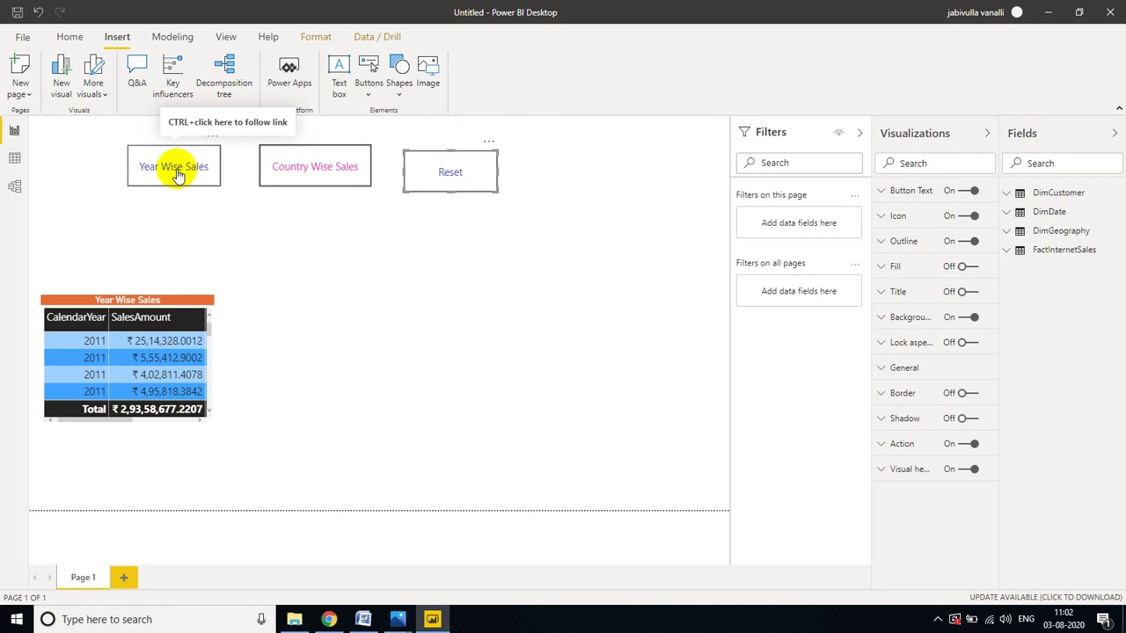
ctrl+click(327, 170)
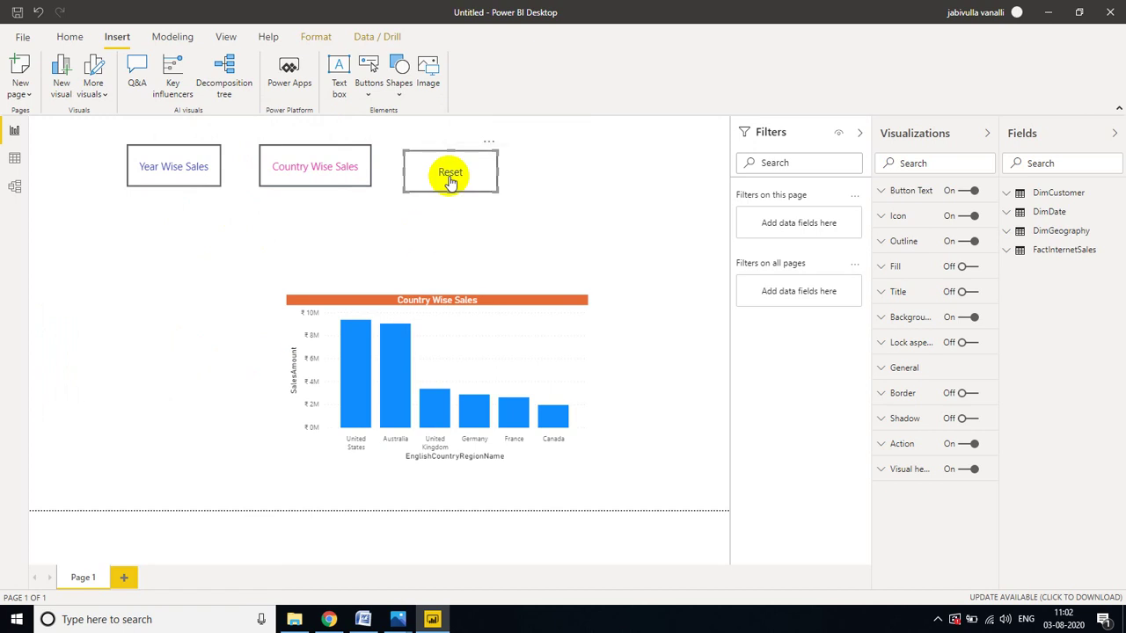
ctrl+click(449, 181)
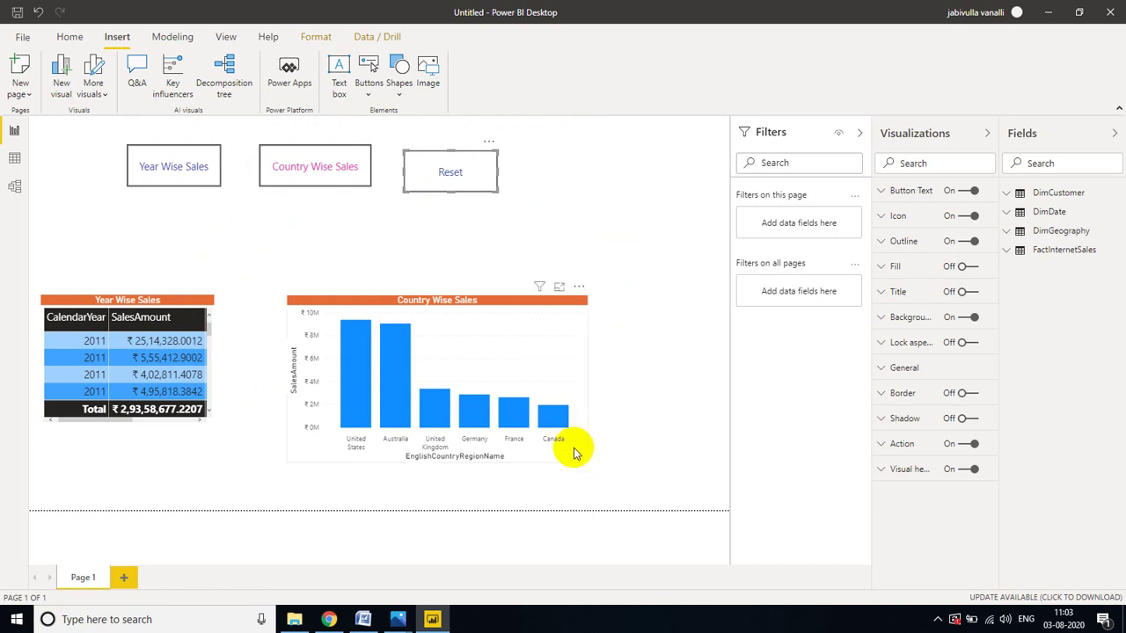
mouse_move(398, 619)
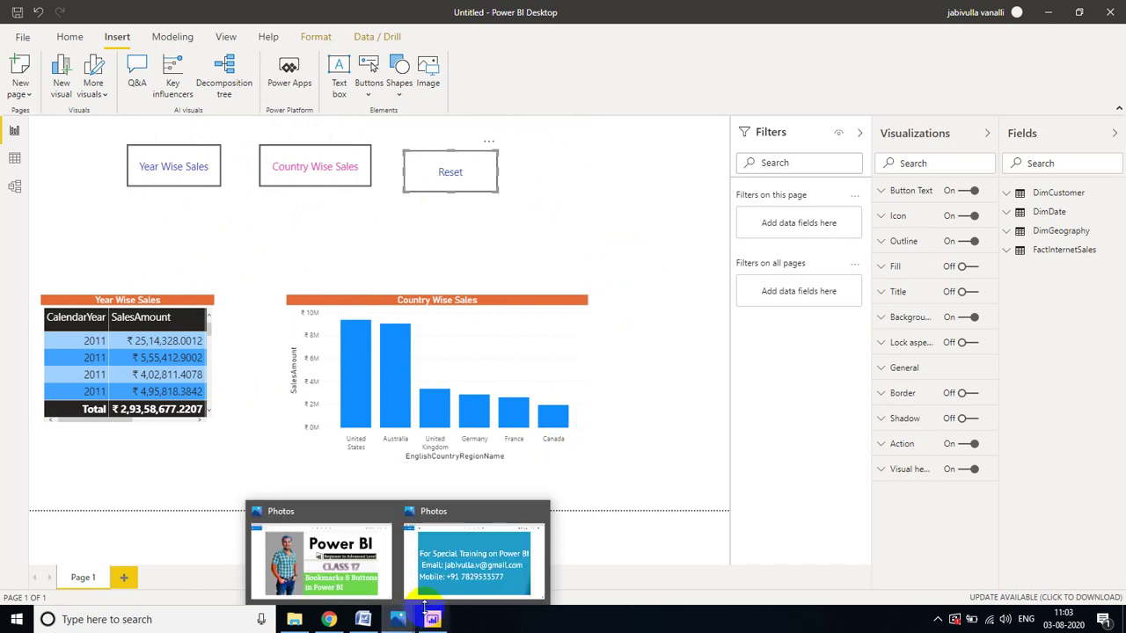
Step: Show the End Screen.jpg training advert full-screen in Windows Photos
click(462, 561)
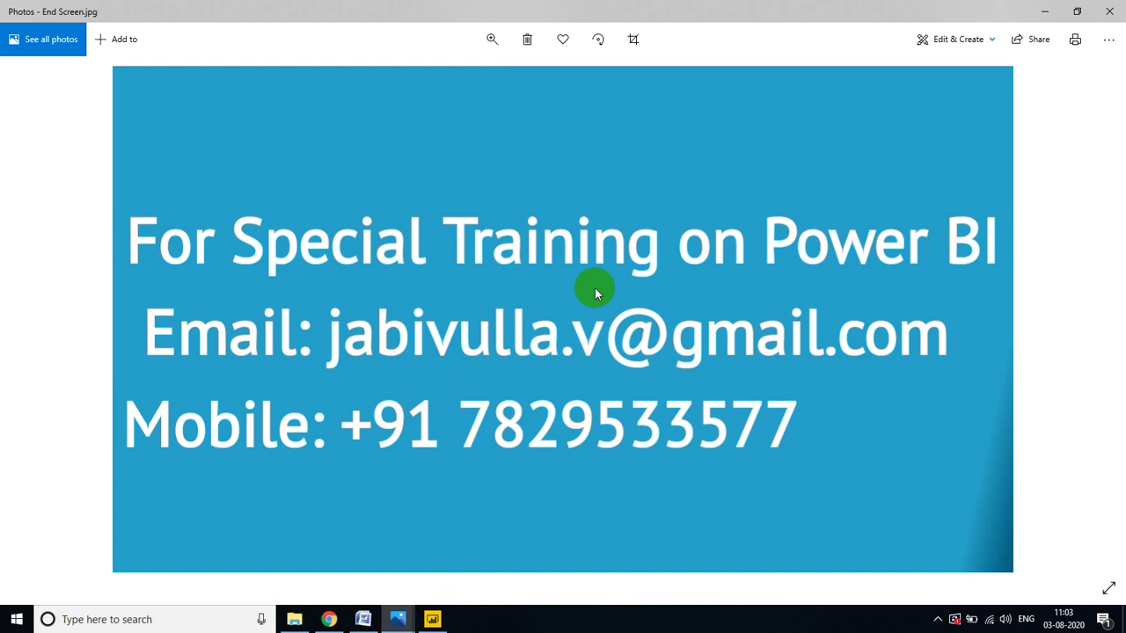
click(928, 628)
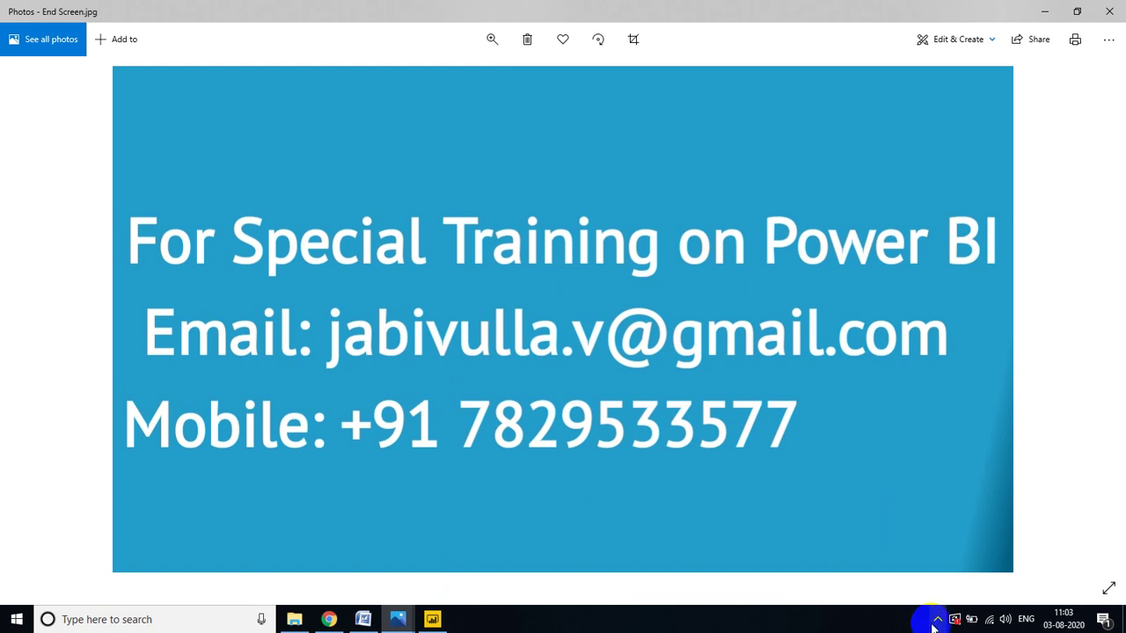